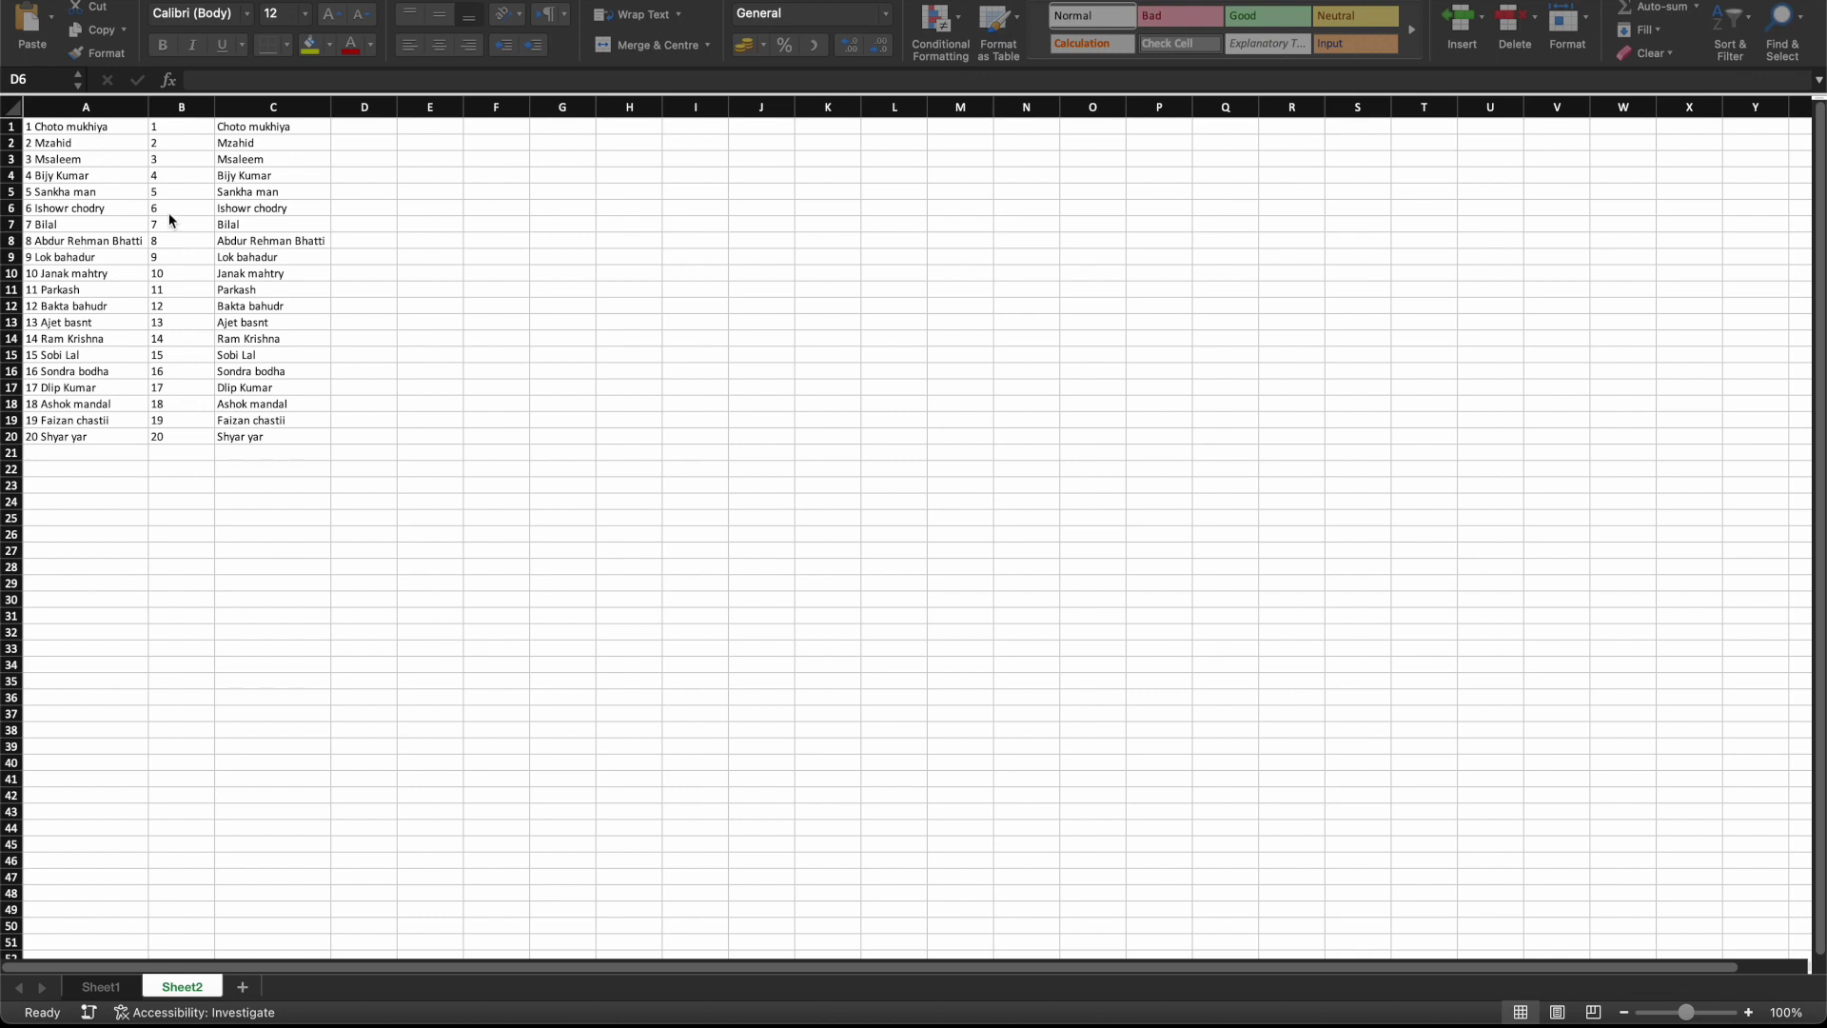
Delete the leading numbers from A1 and A2 by hand, then undo both edits.
left_click(358, 140)
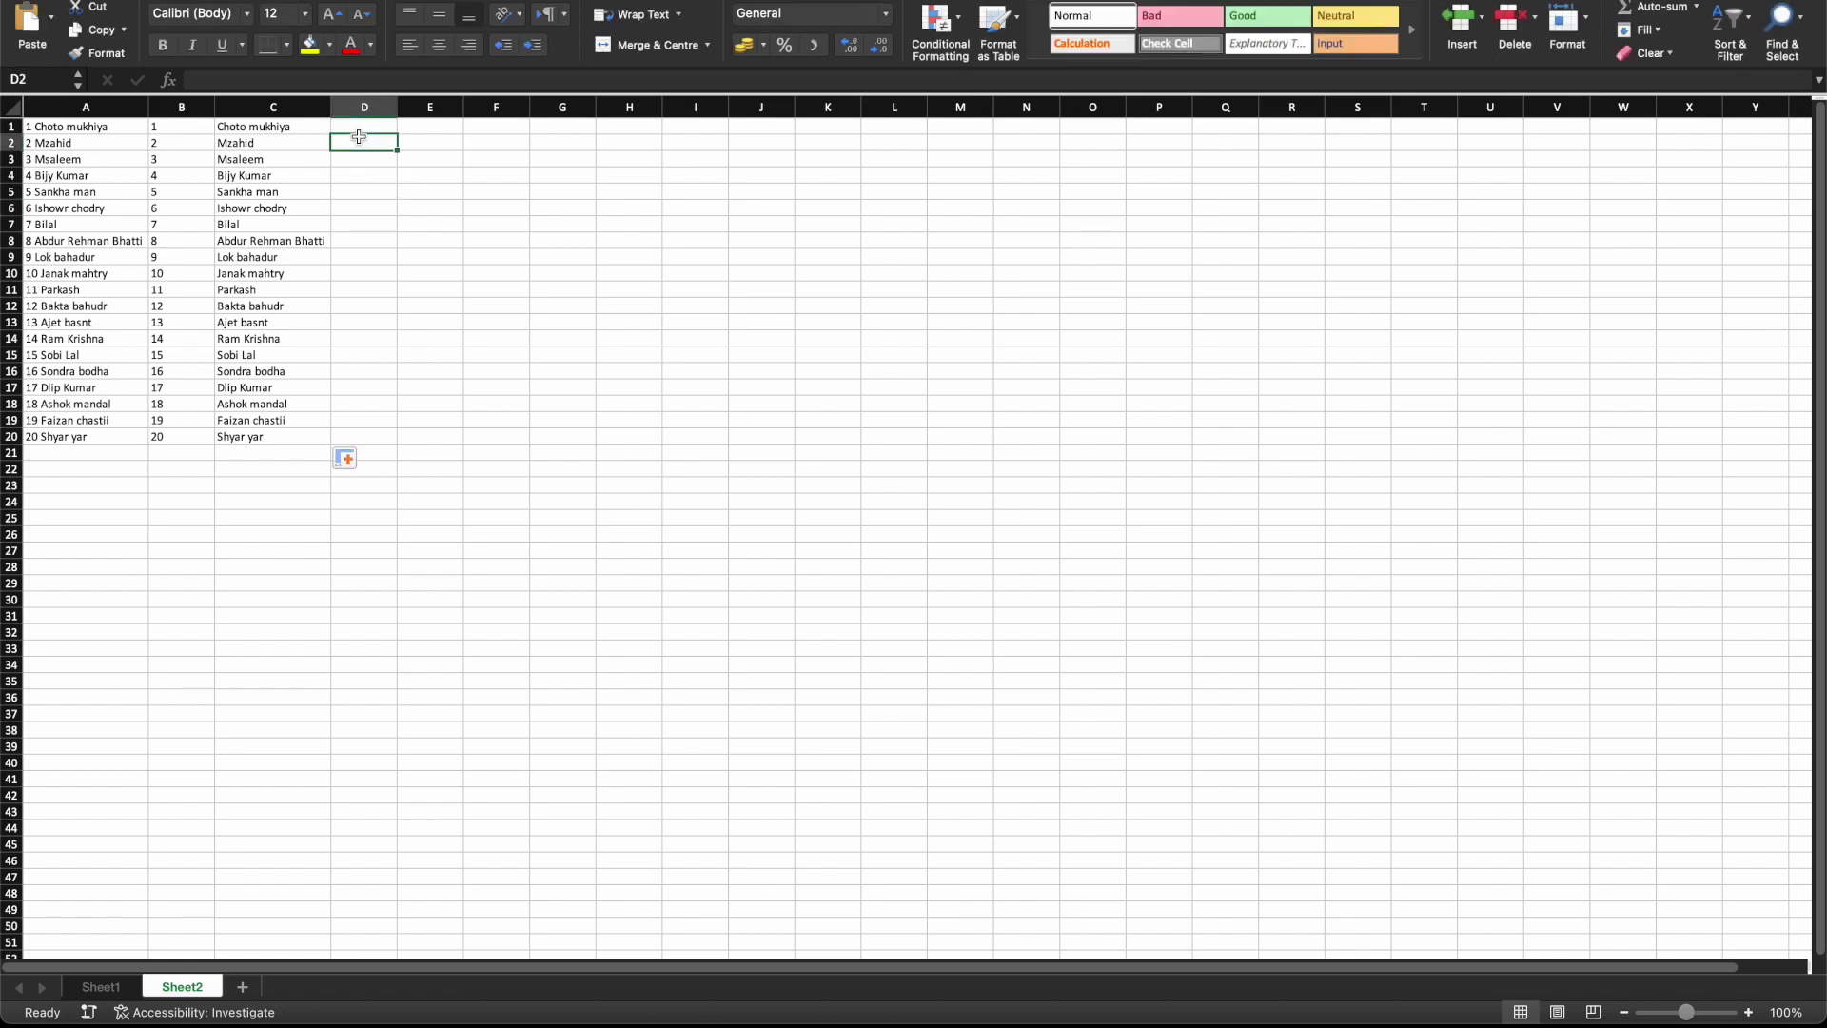
double_click(32, 128)
key("BackSpace")
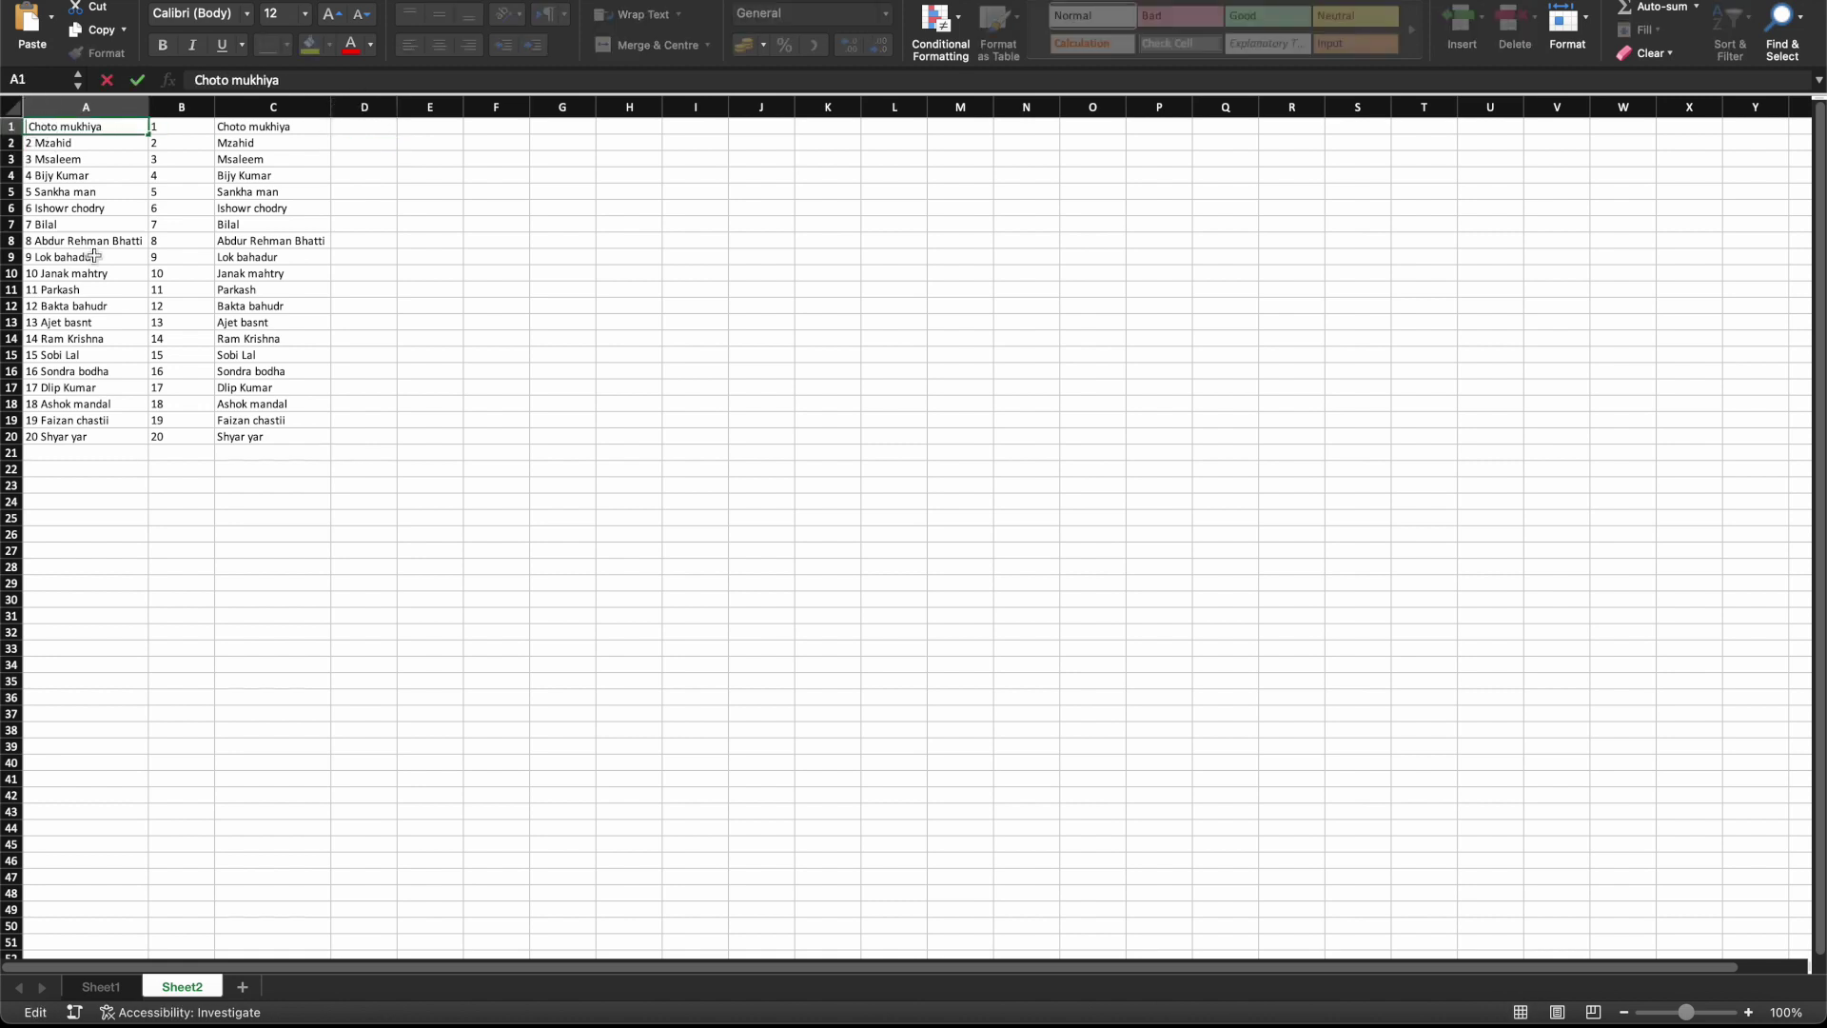
key("Return")
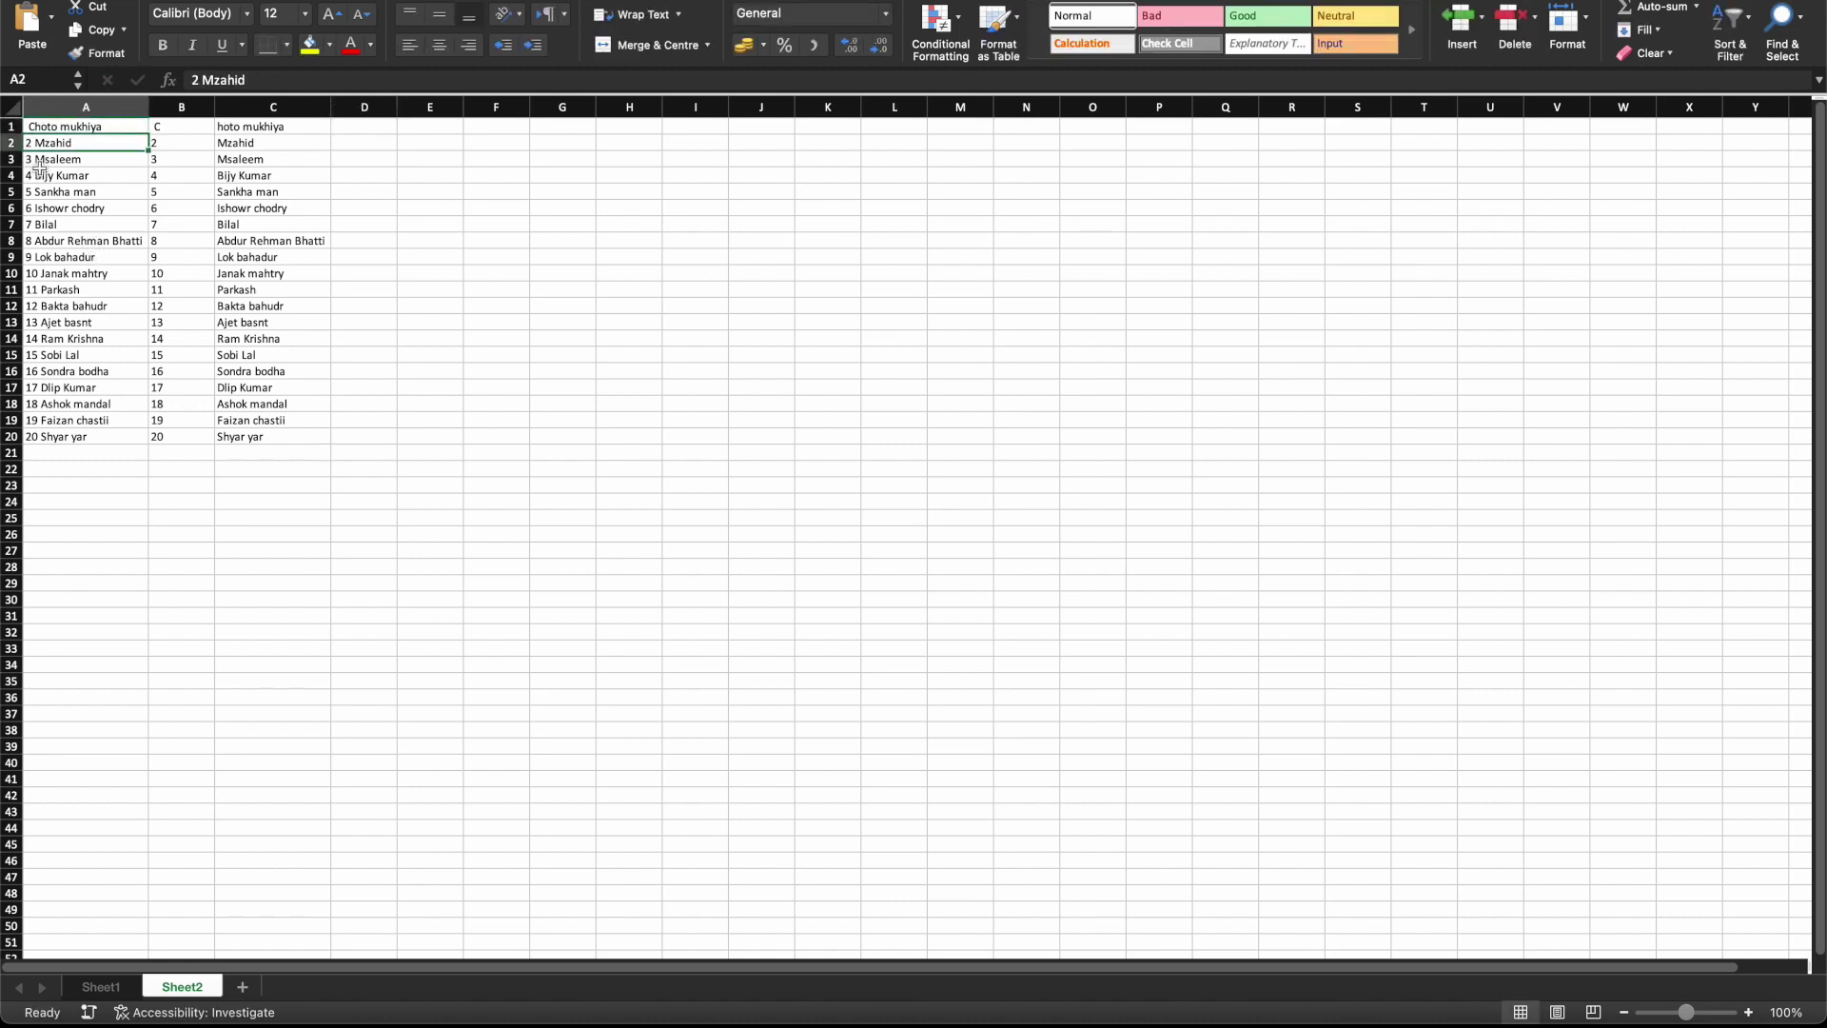
key("F2")
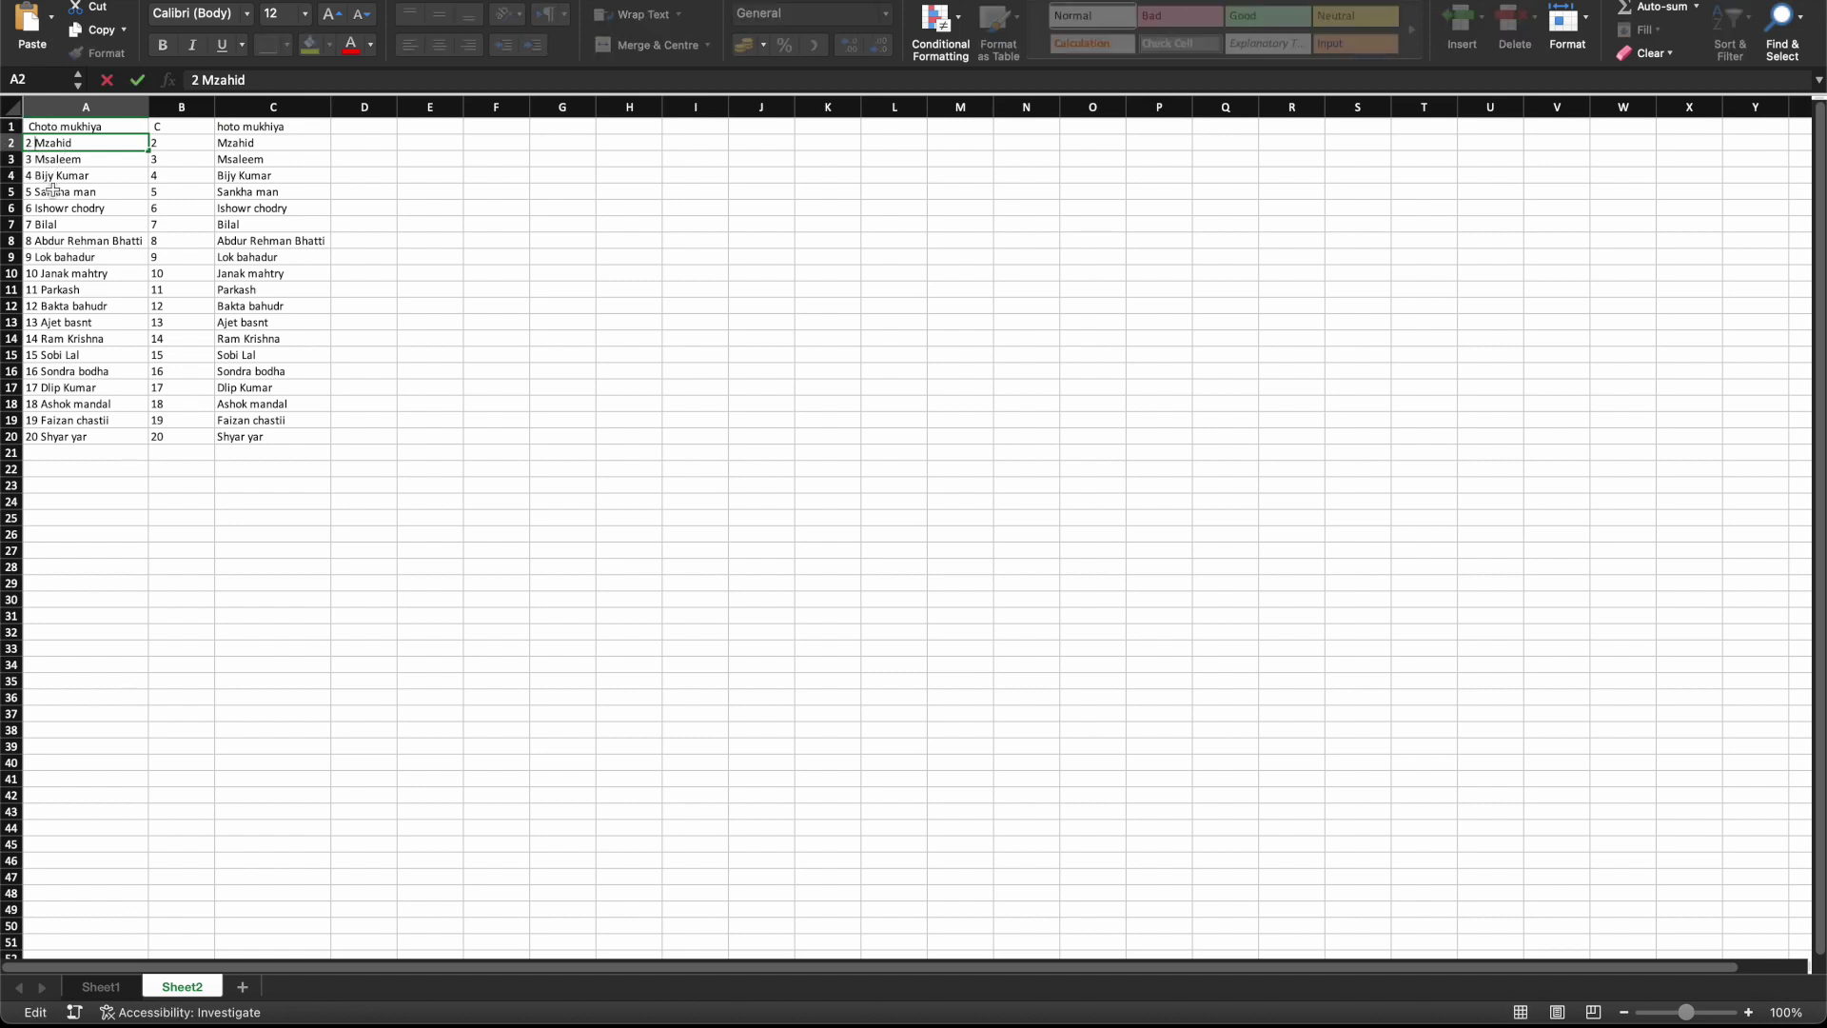
key("BackSpace")
key("Return")
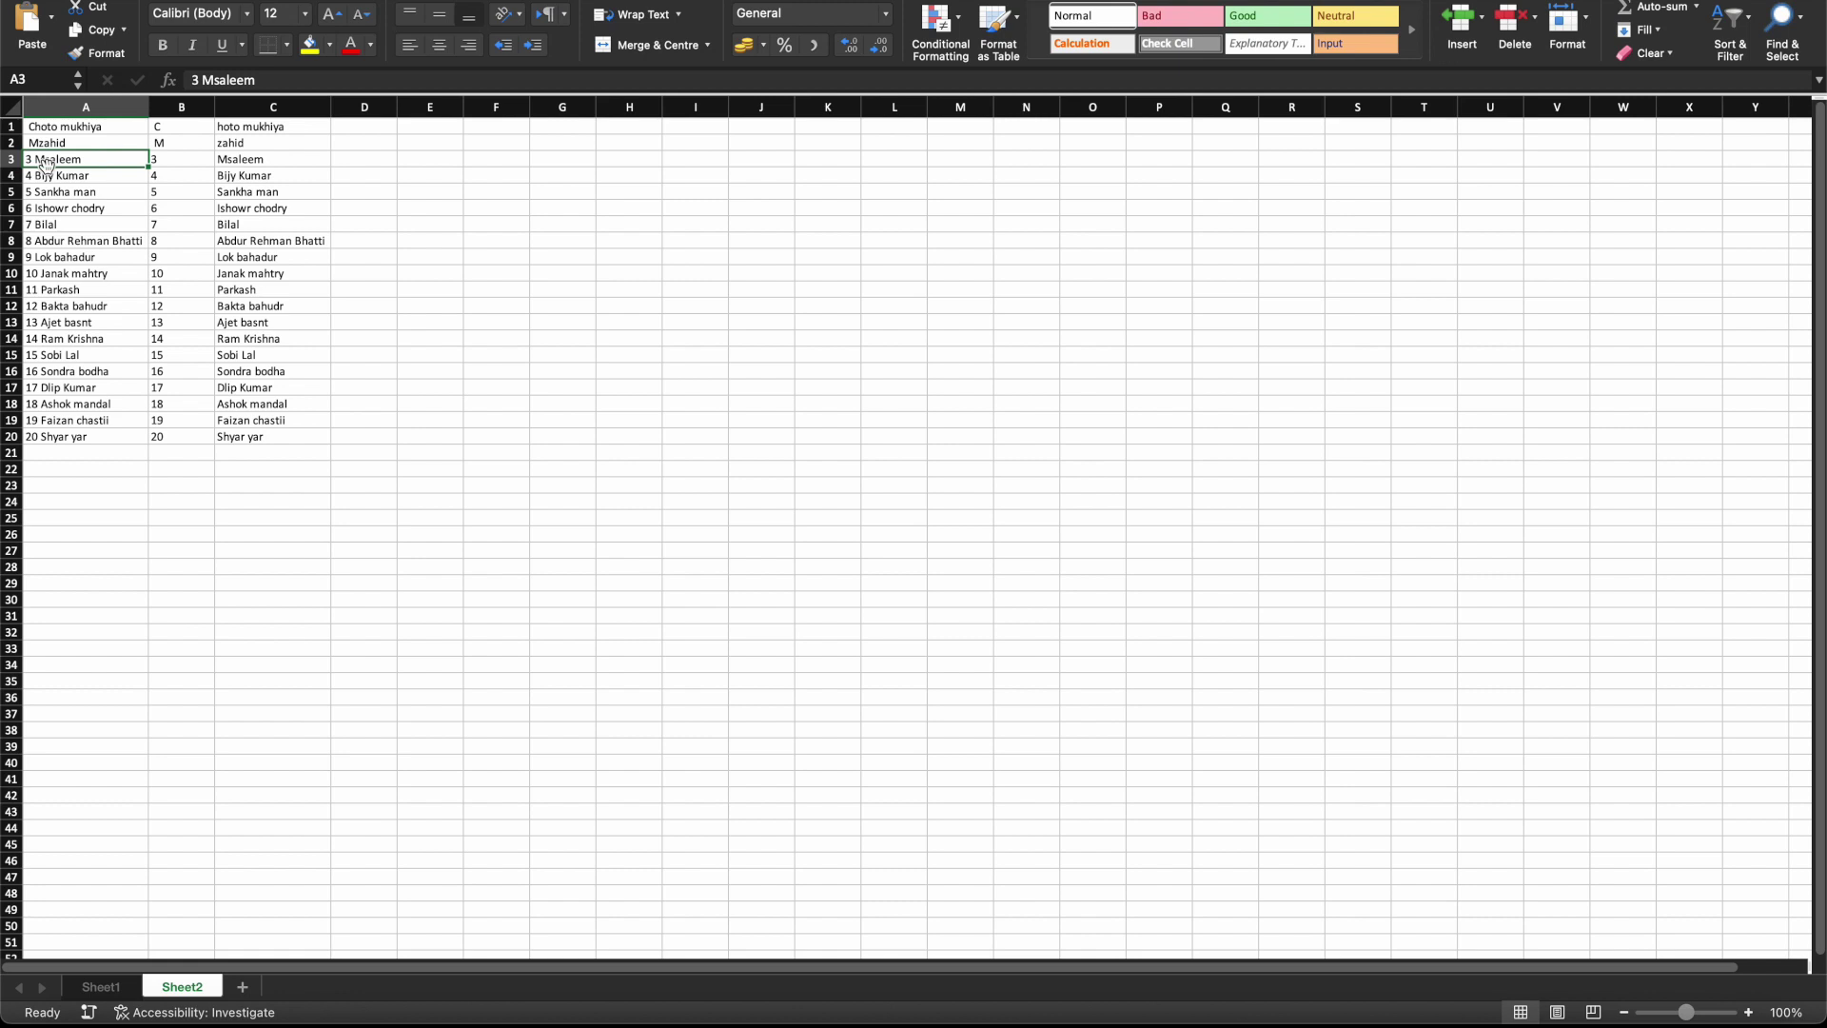
key("ctrl+z")
key("ctrl+z")
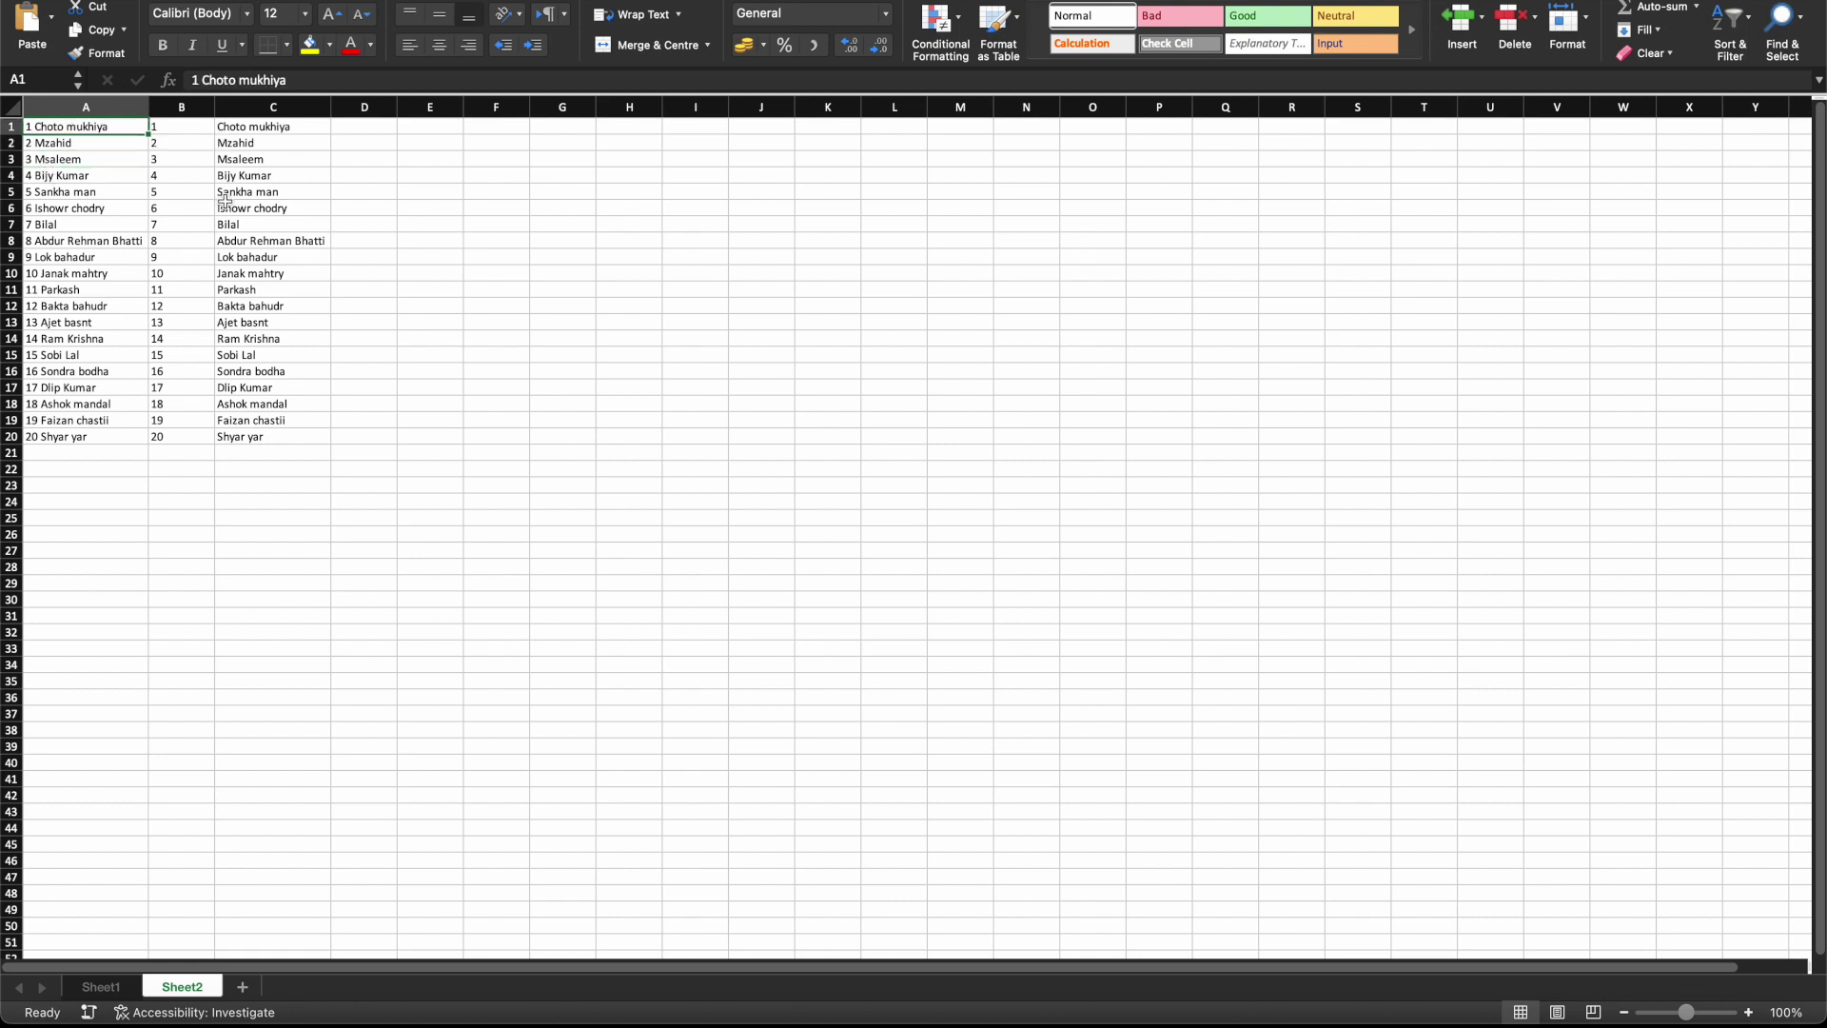
Draw two crossing red ink strokes over the sheet, then undo them.
left_click(172, 2)
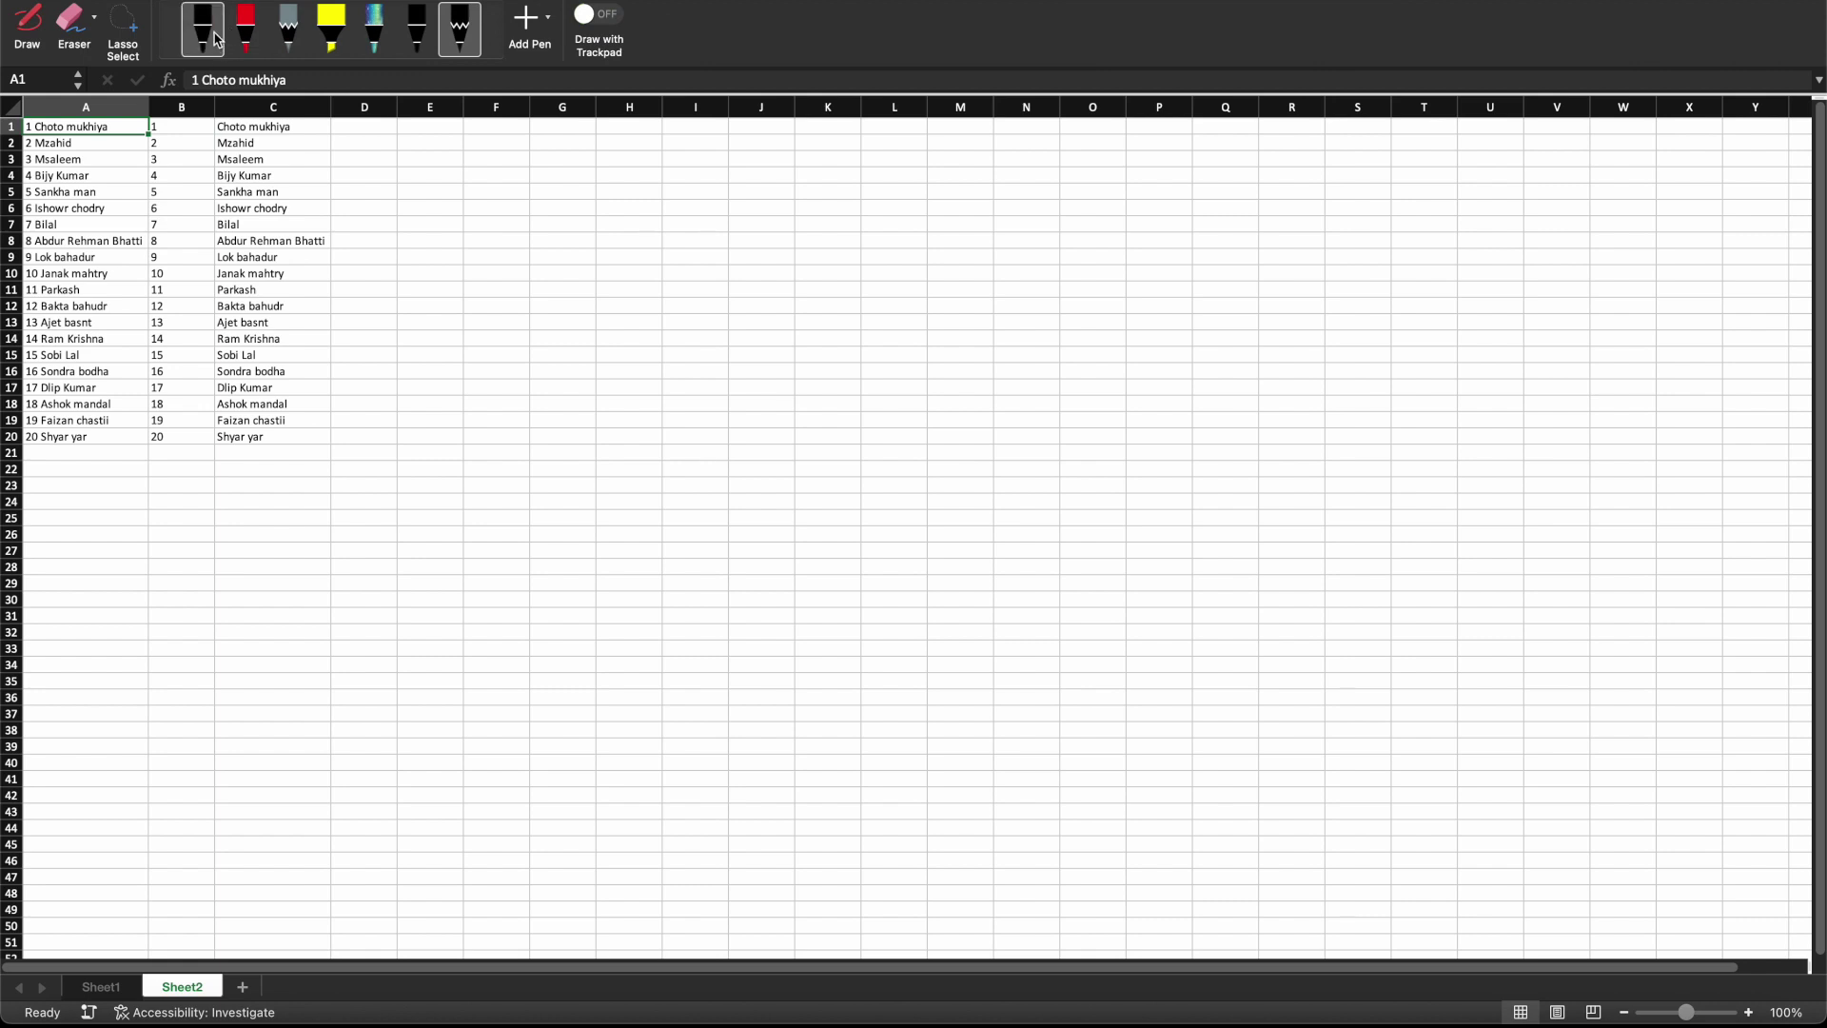
left_click(250, 38)
left_click_drag(590, 214, 328, 435)
left_click_drag(355, 255, 632, 366)
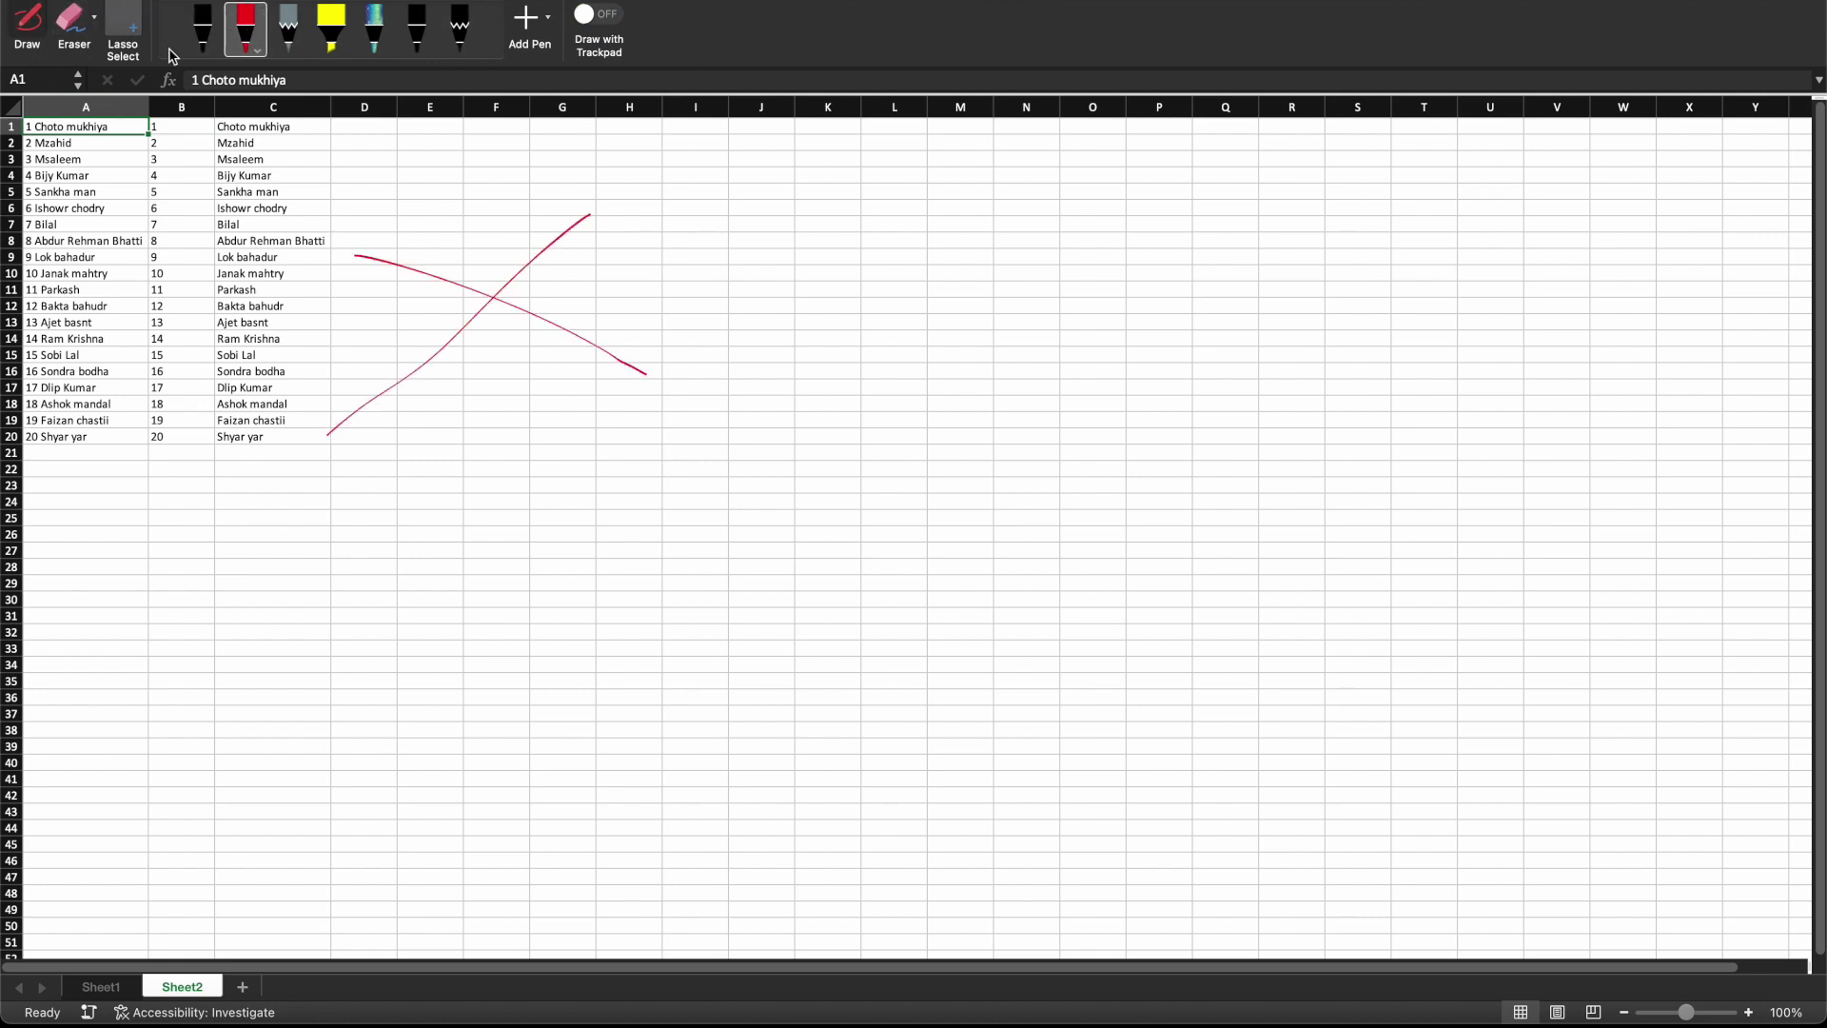
key("super+z")
key("super+z")
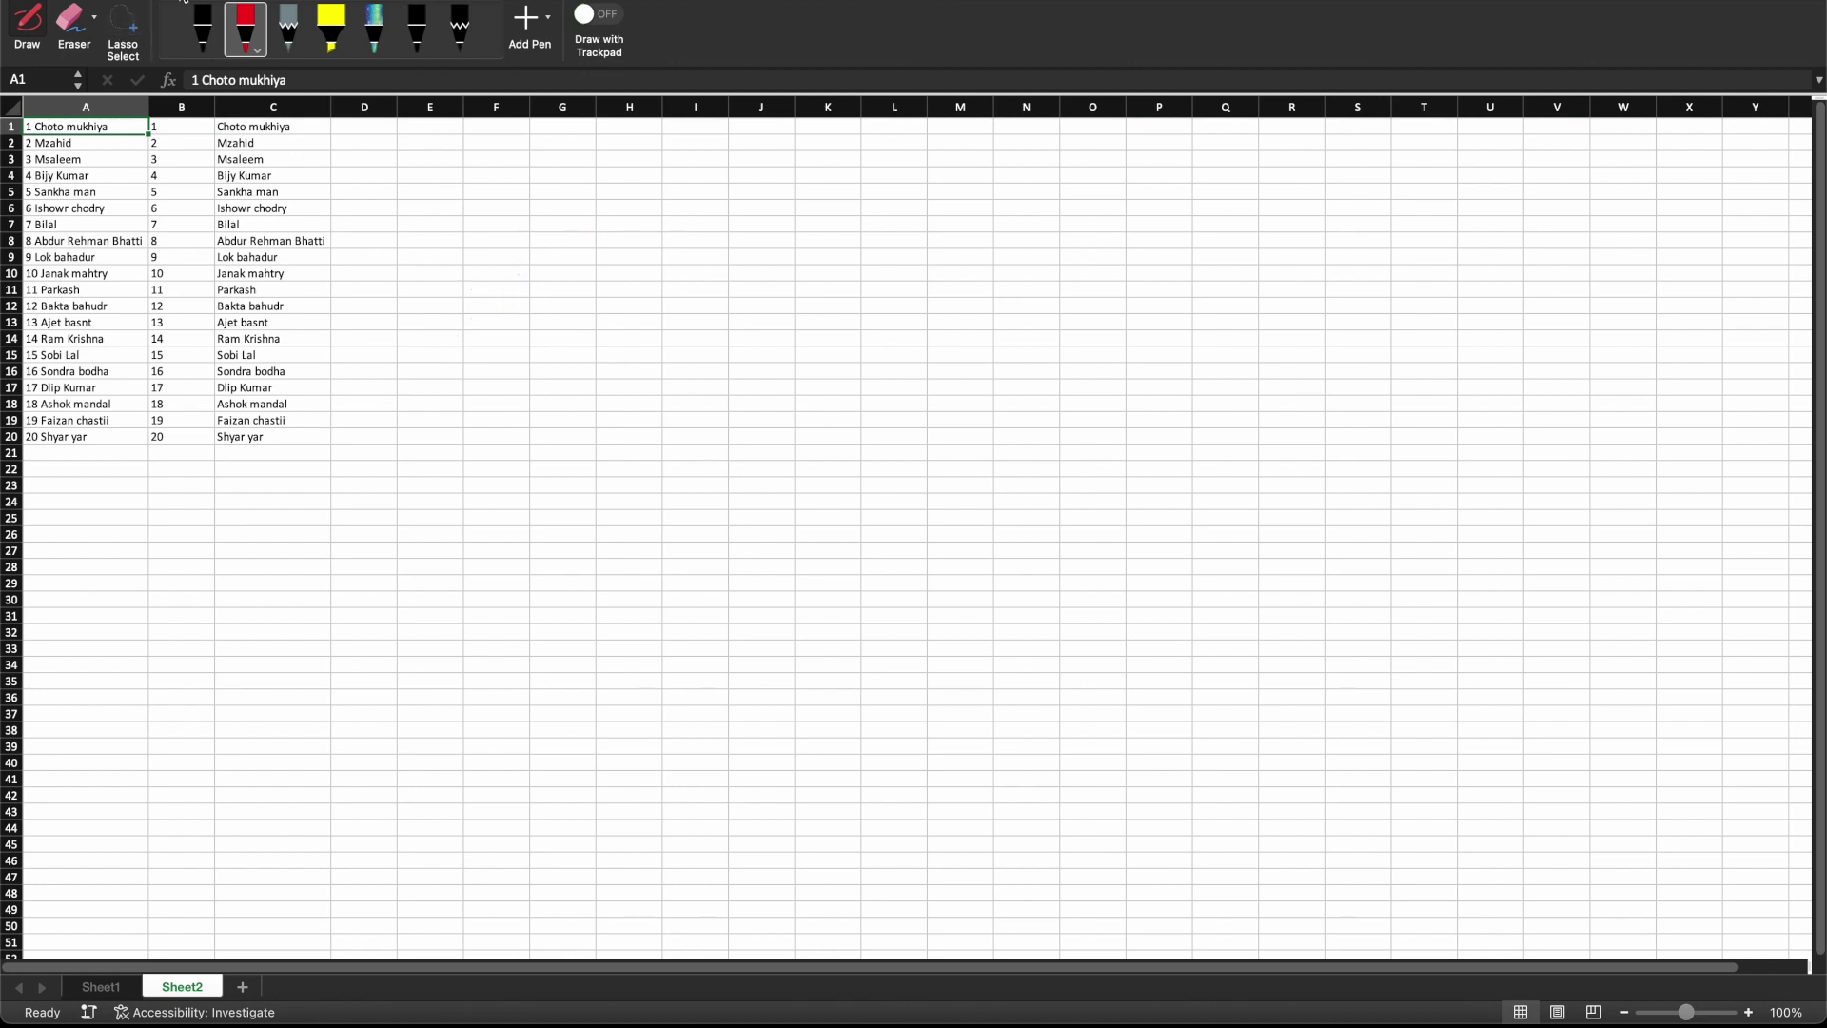
left_click(43, 1)
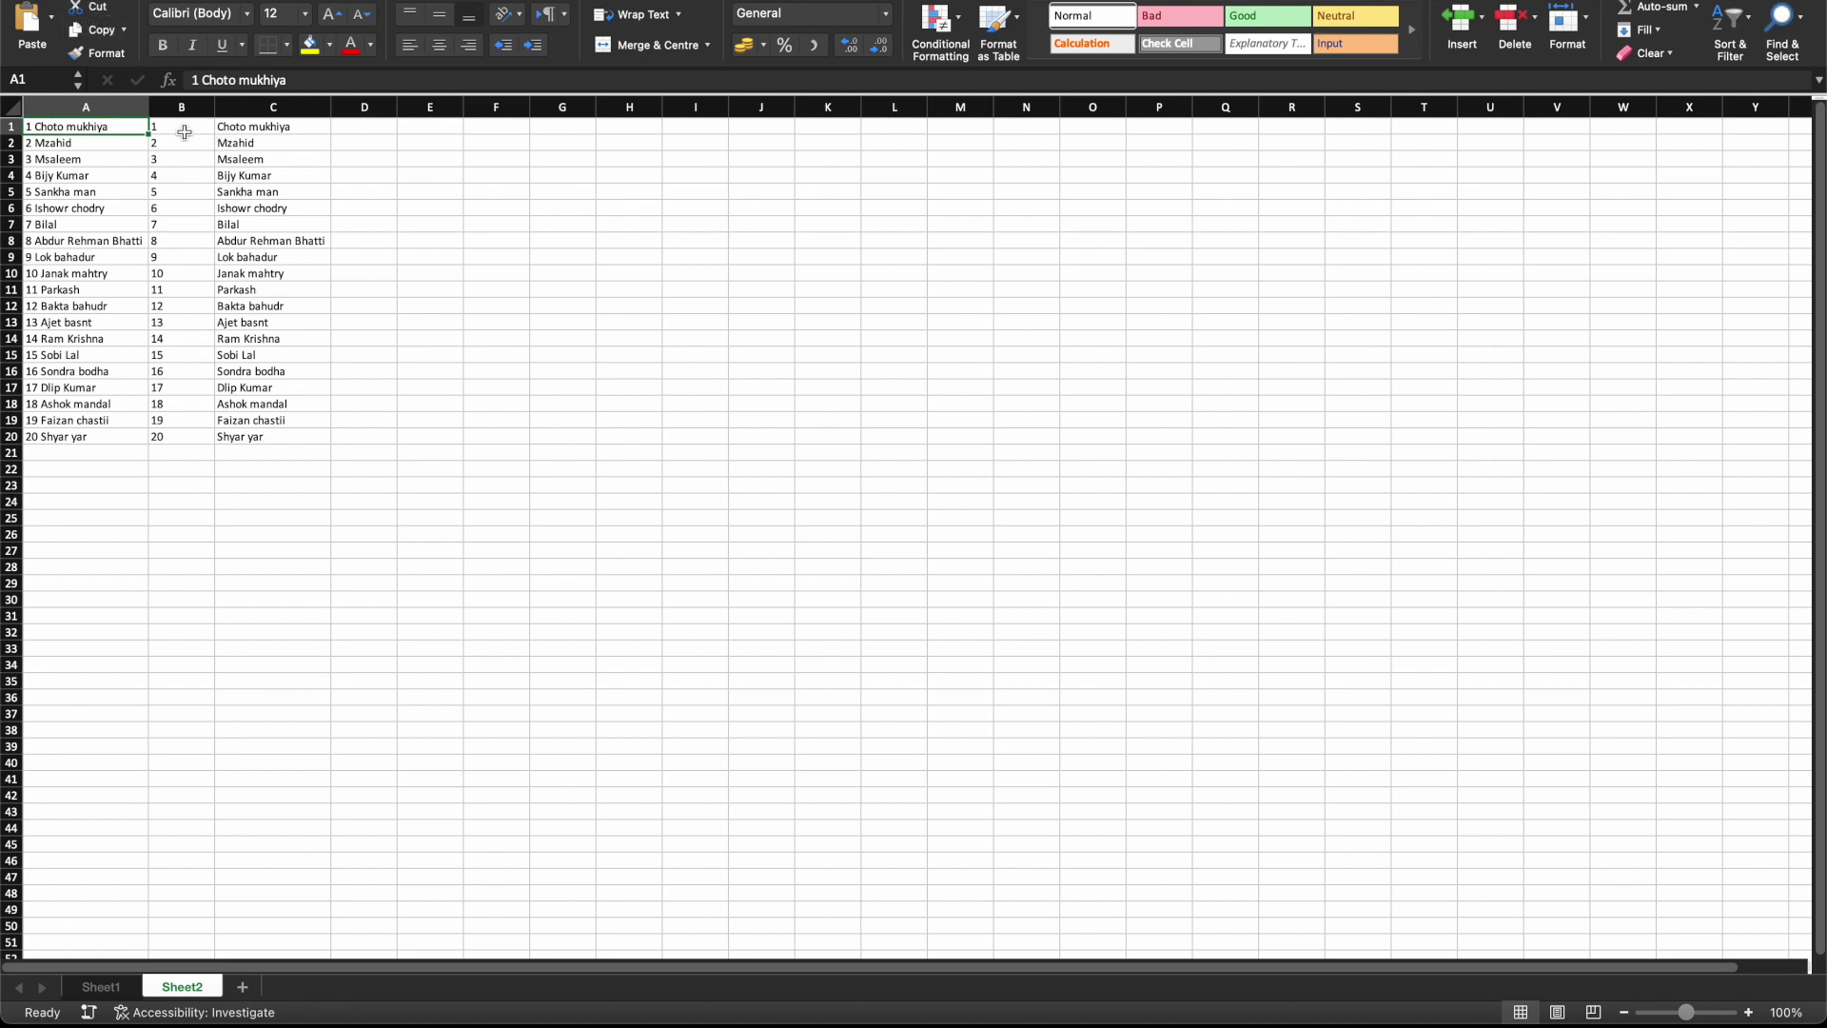
Review the formulas in columns B and C, then enter =LEFT(A1,2) in D1.
left_click_drag(185, 133, 275, 419)
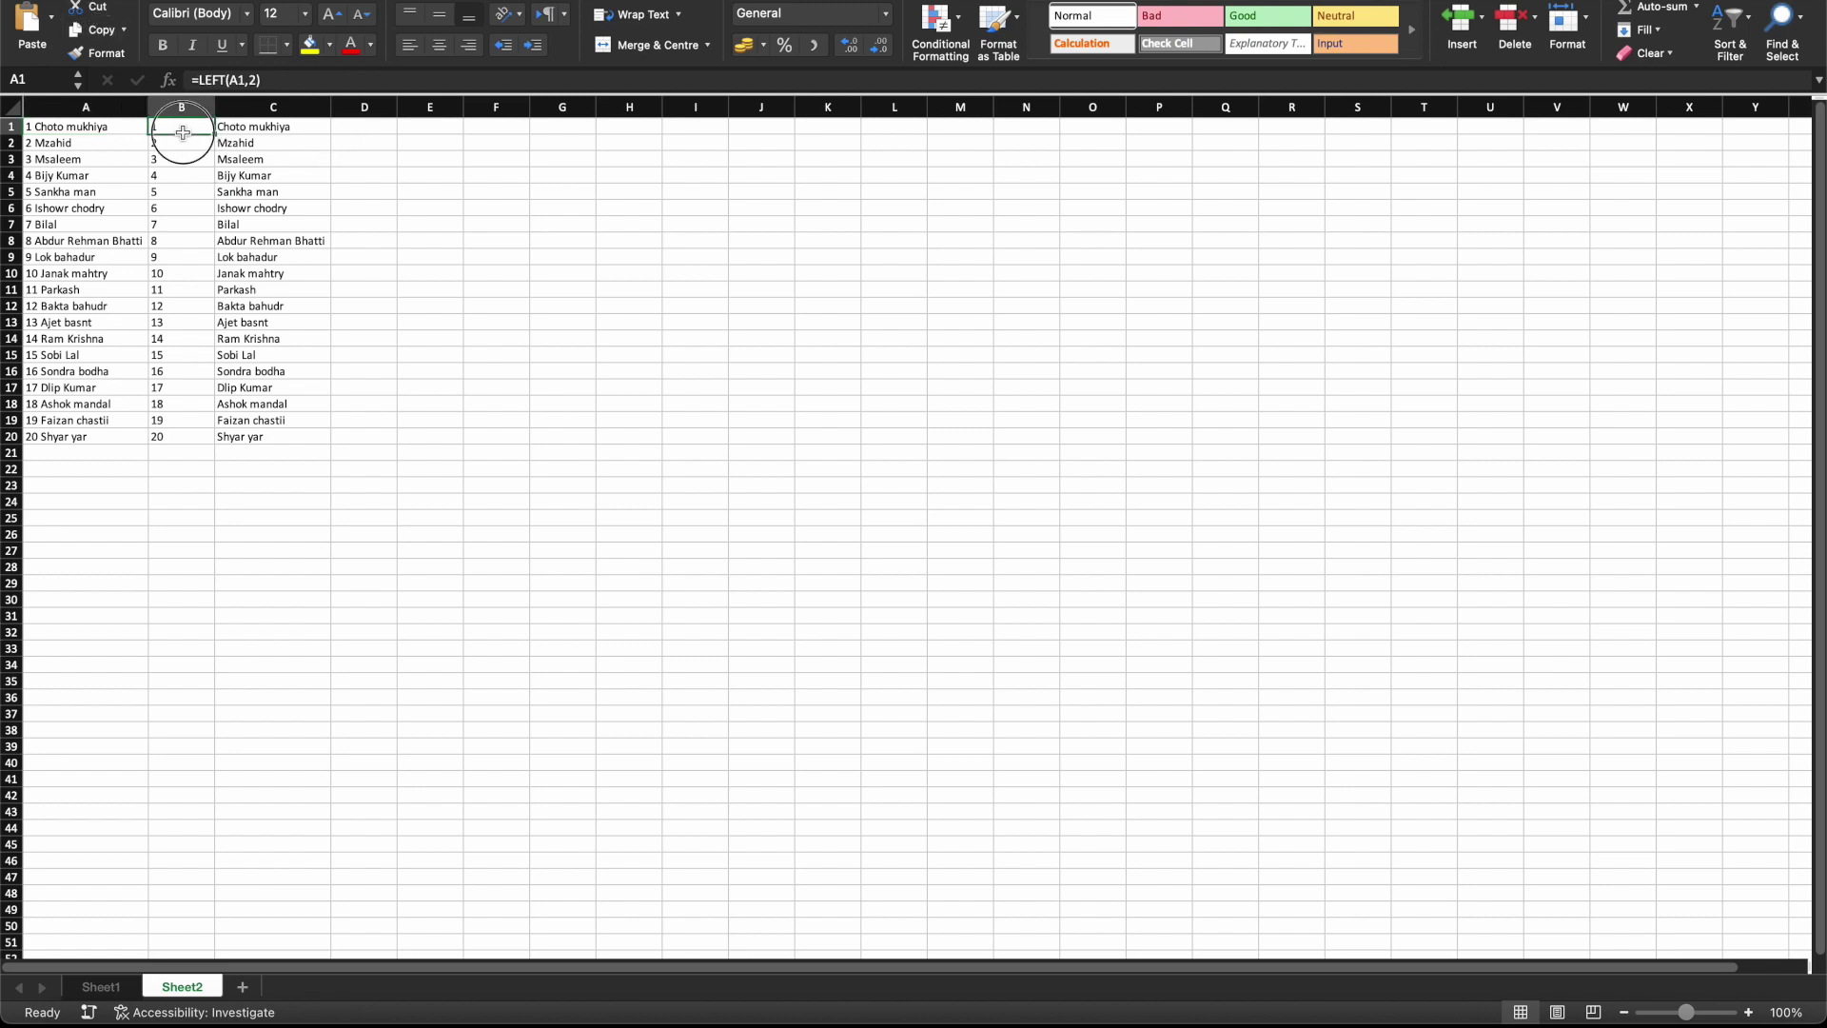
left_click(275, 444)
left_click(360, 134)
left_click(359, 131)
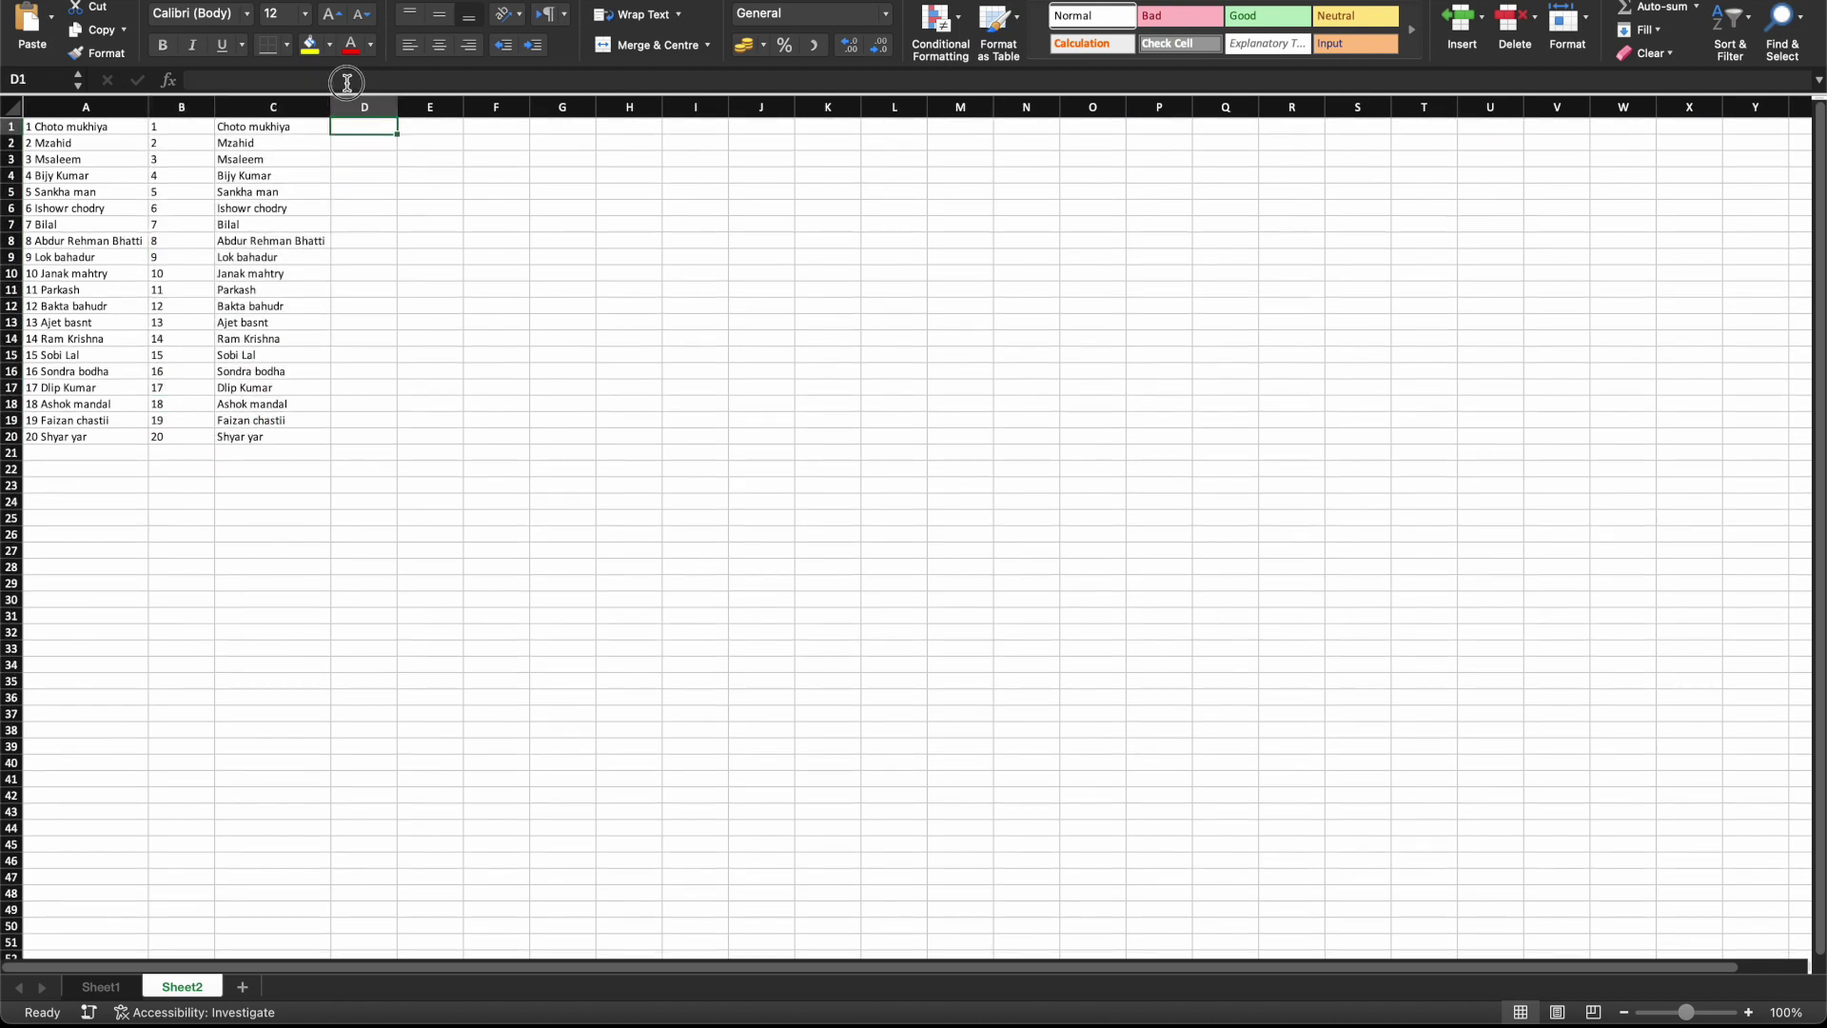
left_click(347, 83)
type("=left(")
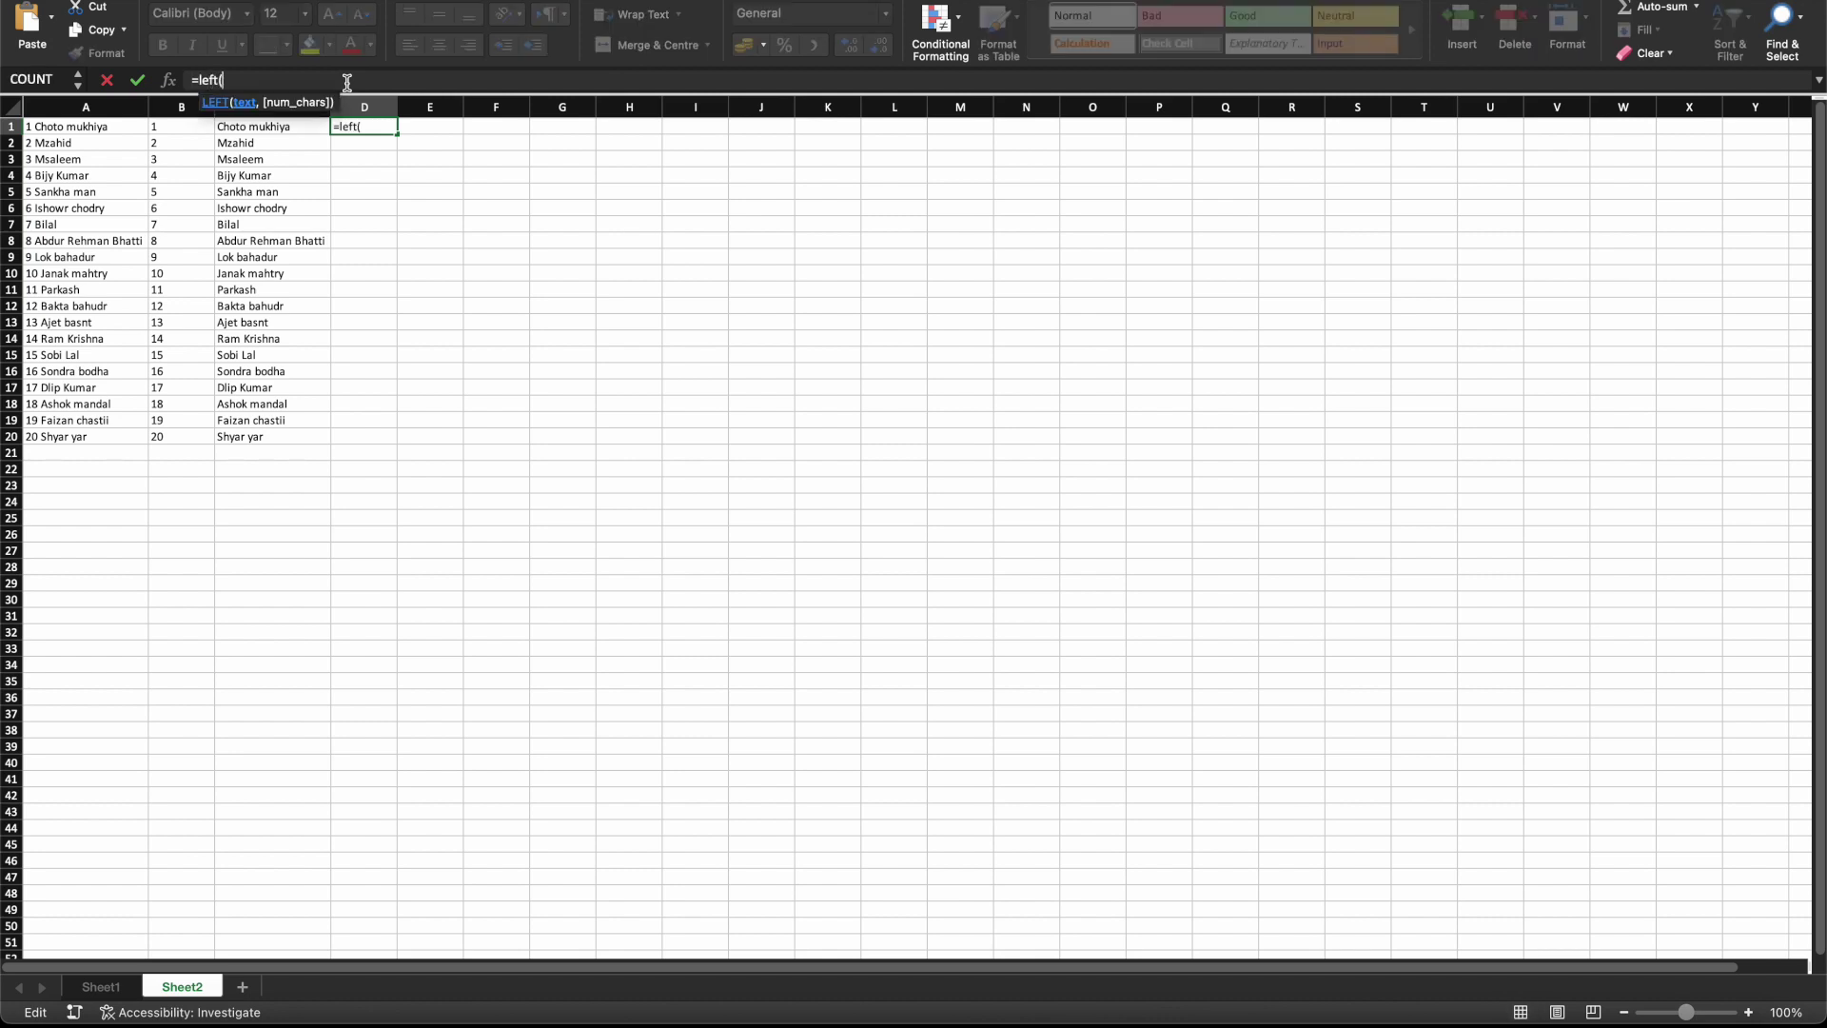
left_click(102, 129)
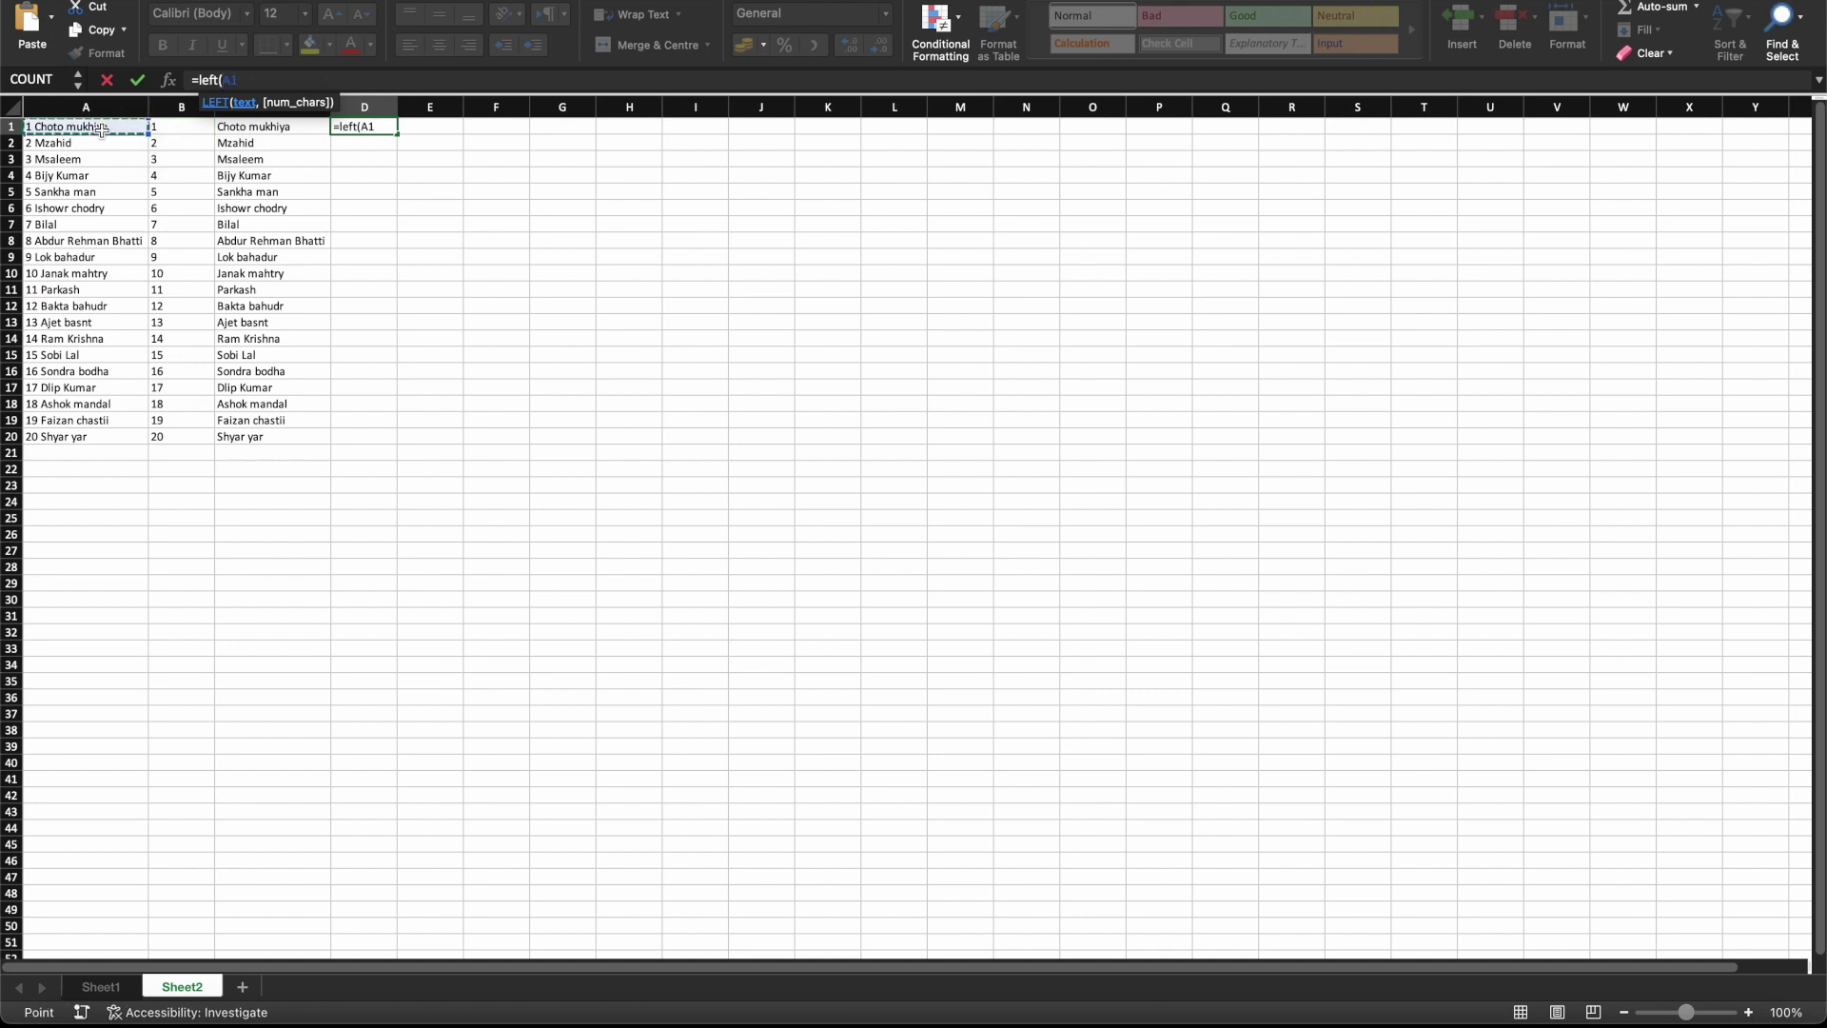
type(",")
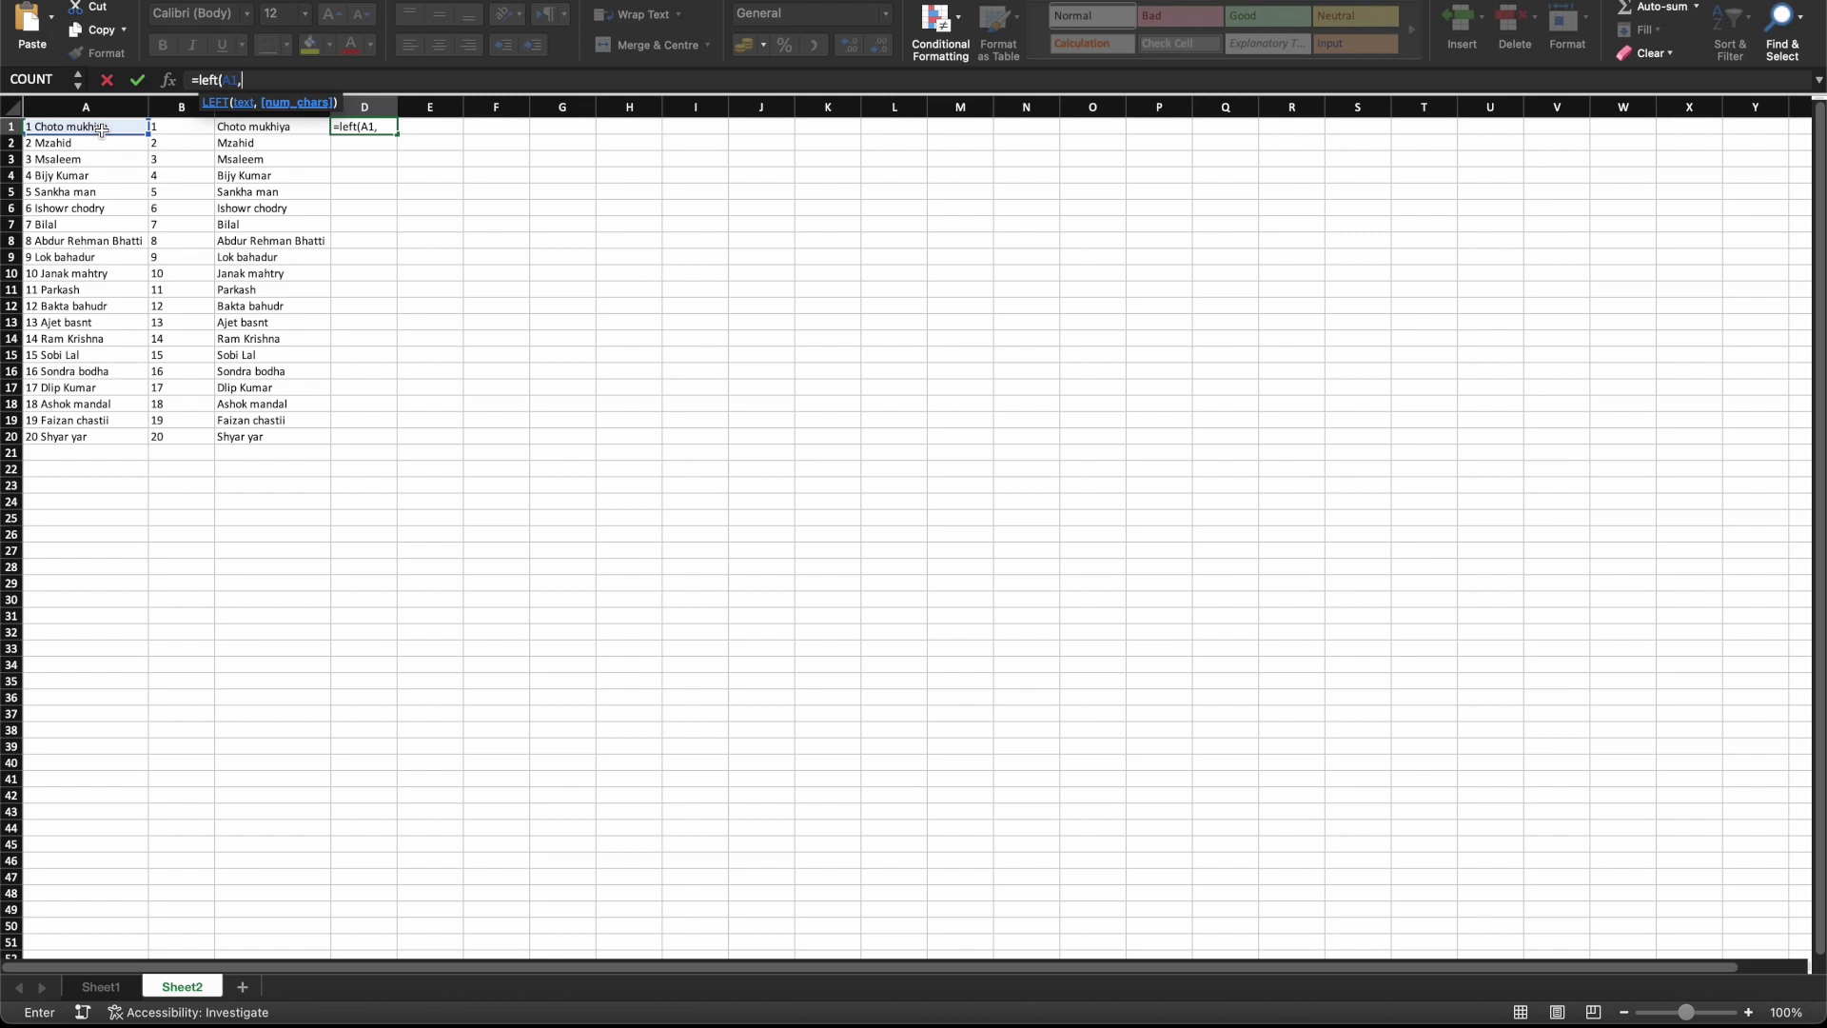
type("2)")
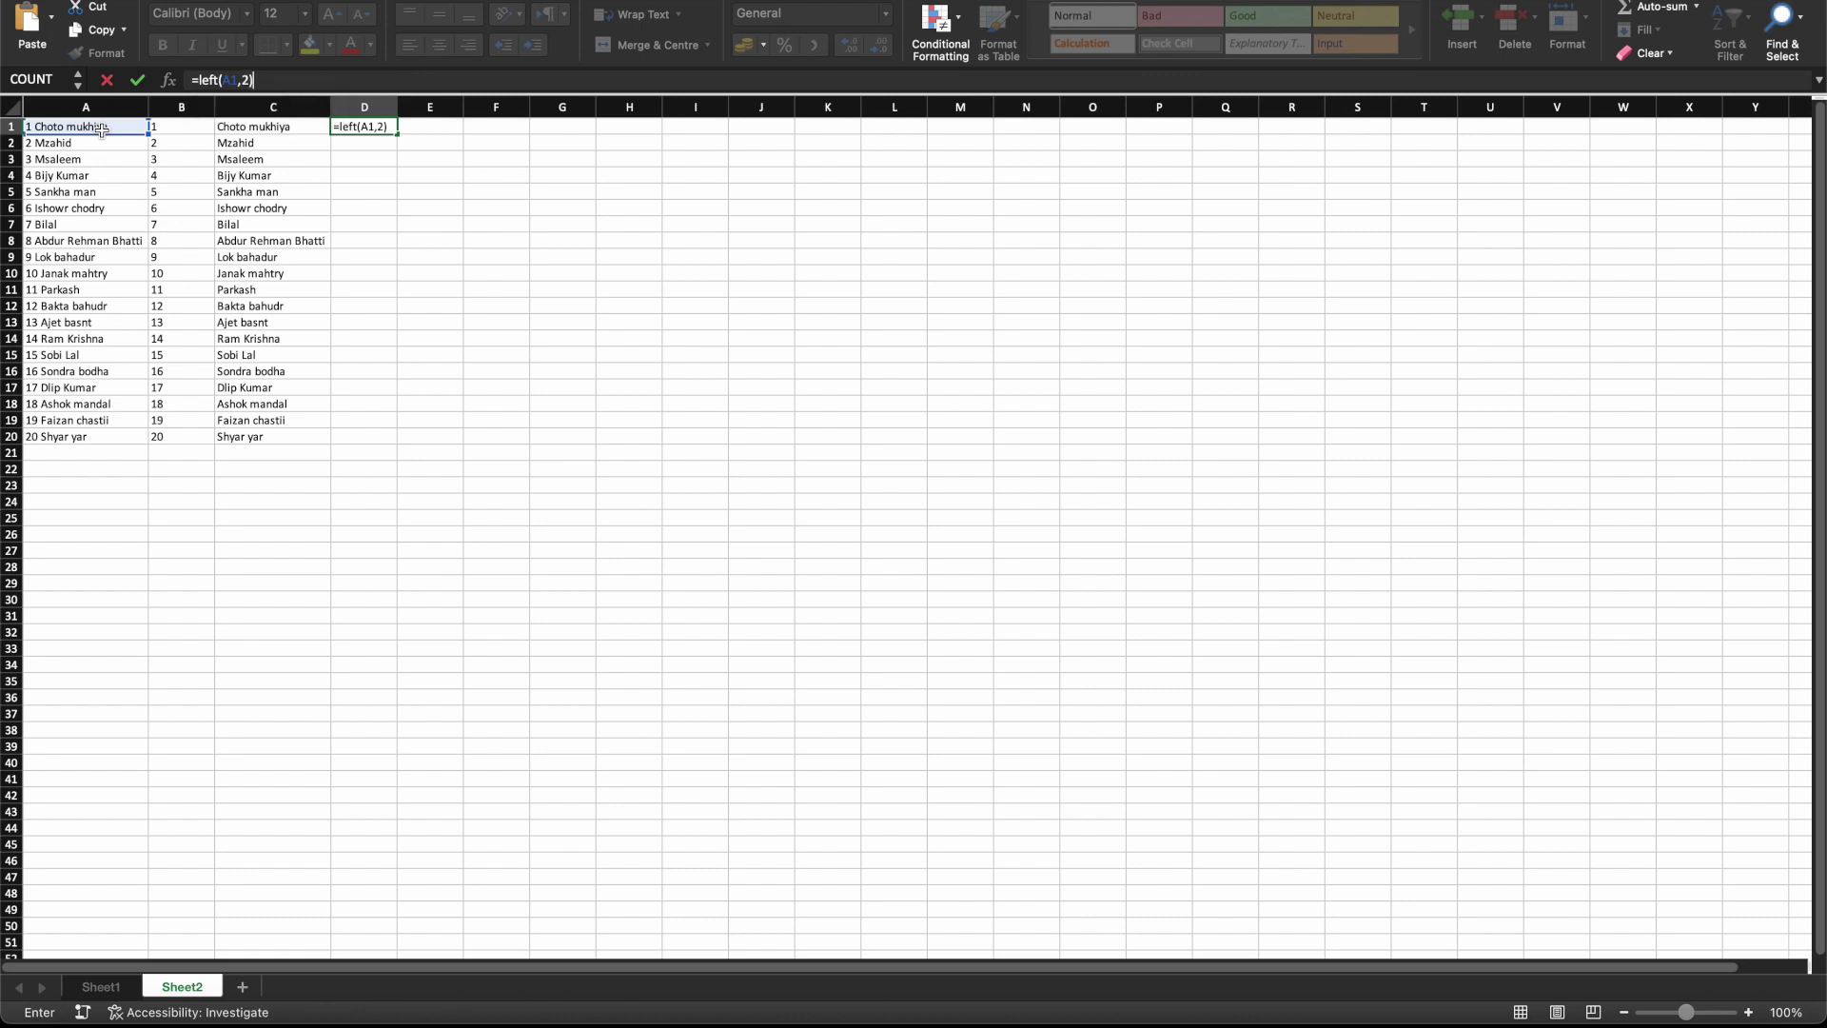
key("Return")
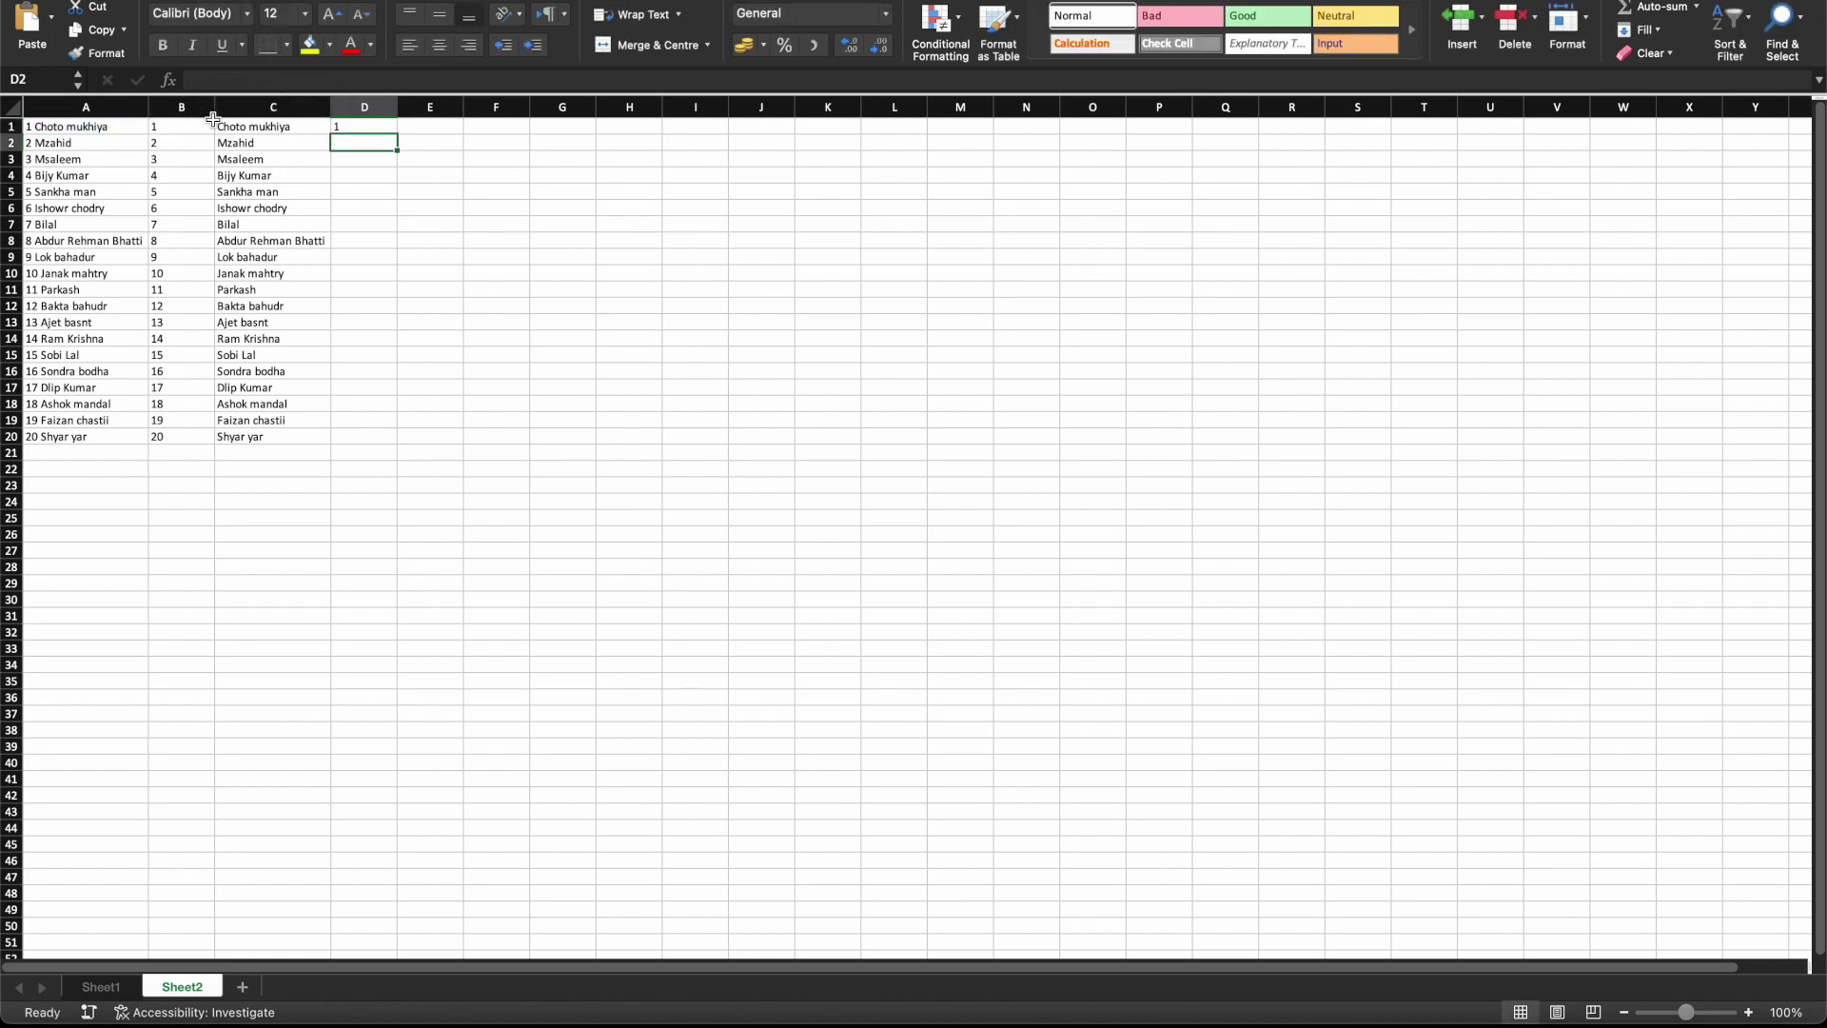
Fill the D1 LEFT formula down through D20 to get numbers 1 to 20.
left_click(359, 124)
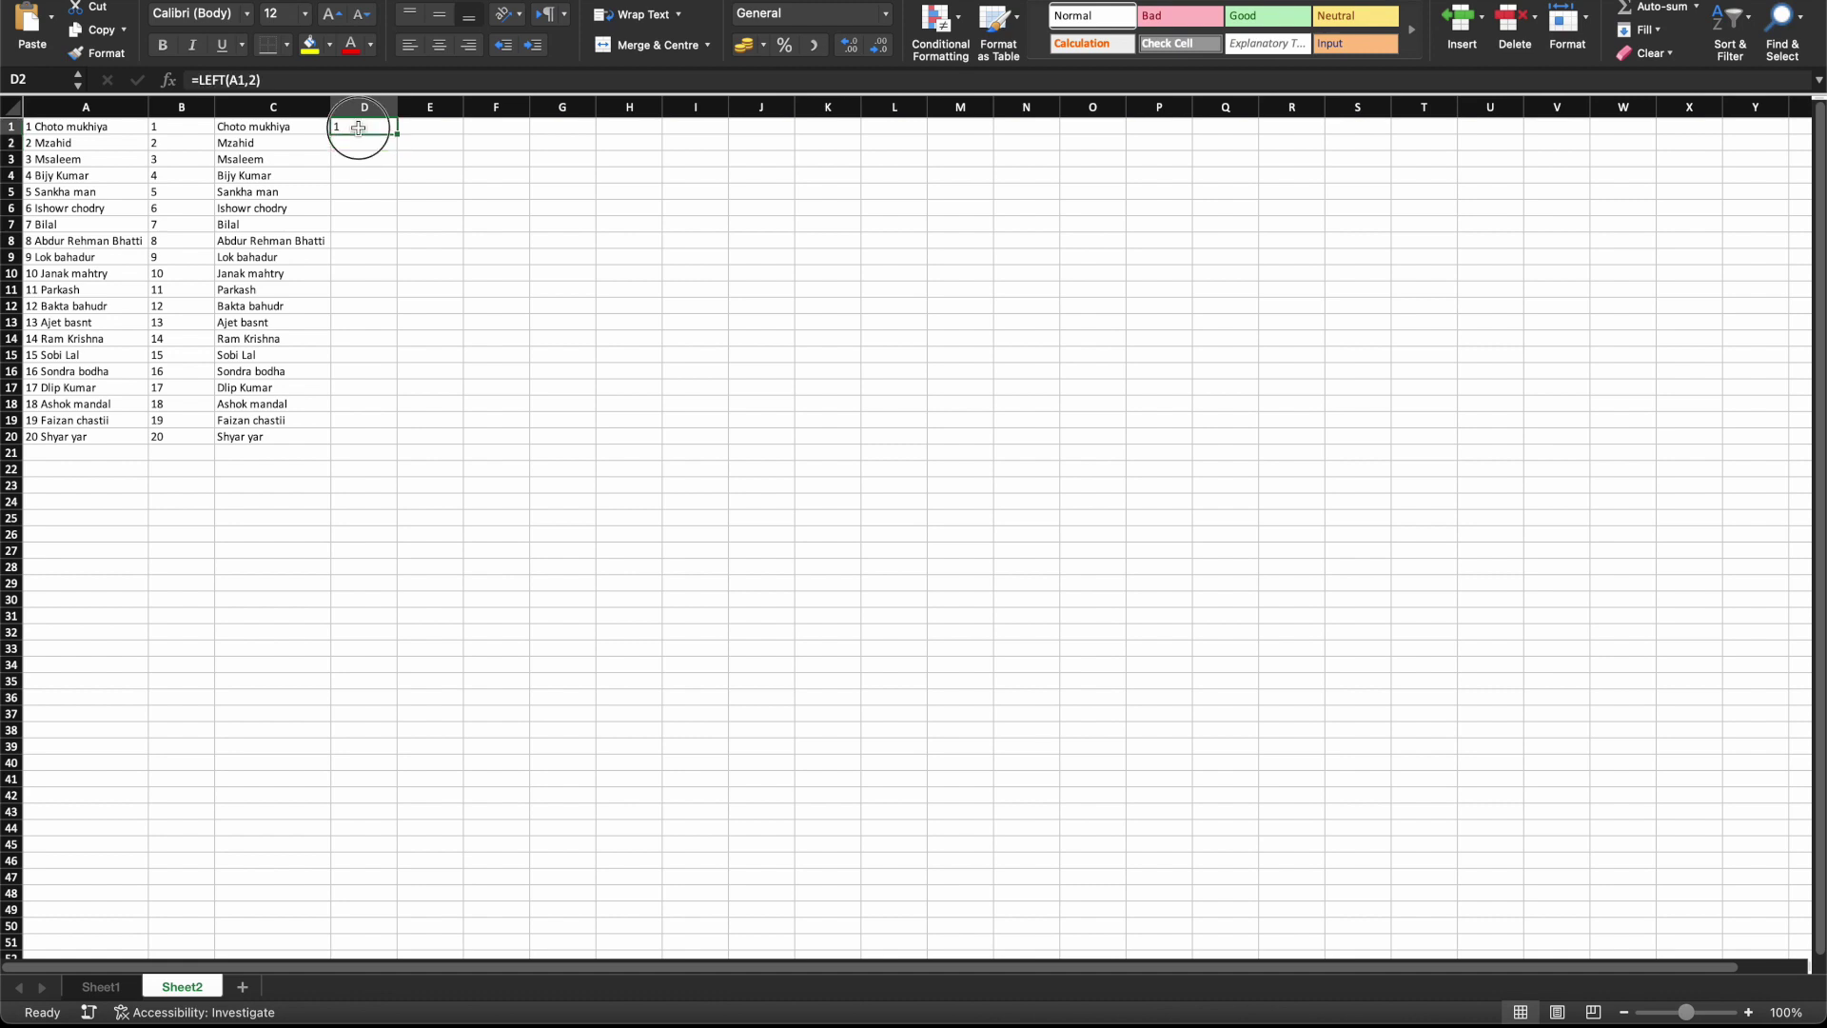
left_click_drag(359, 125, 352, 437)
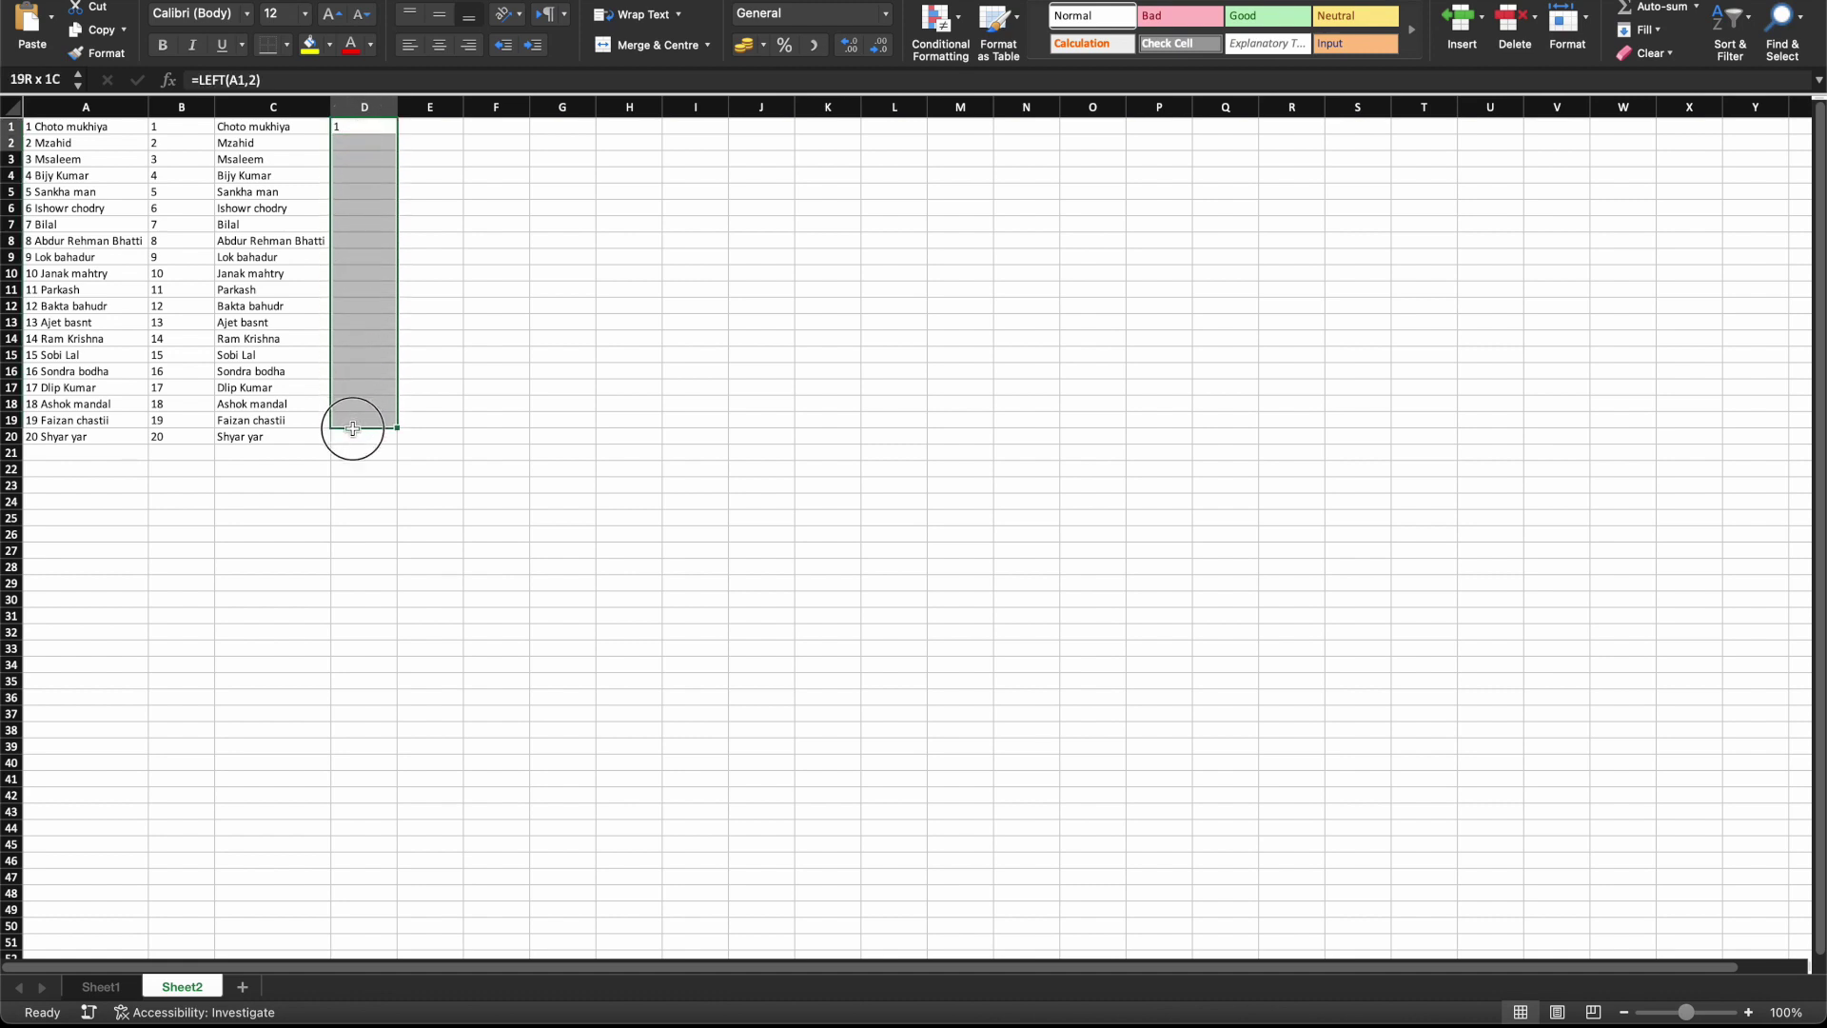
key("ctrl+d")
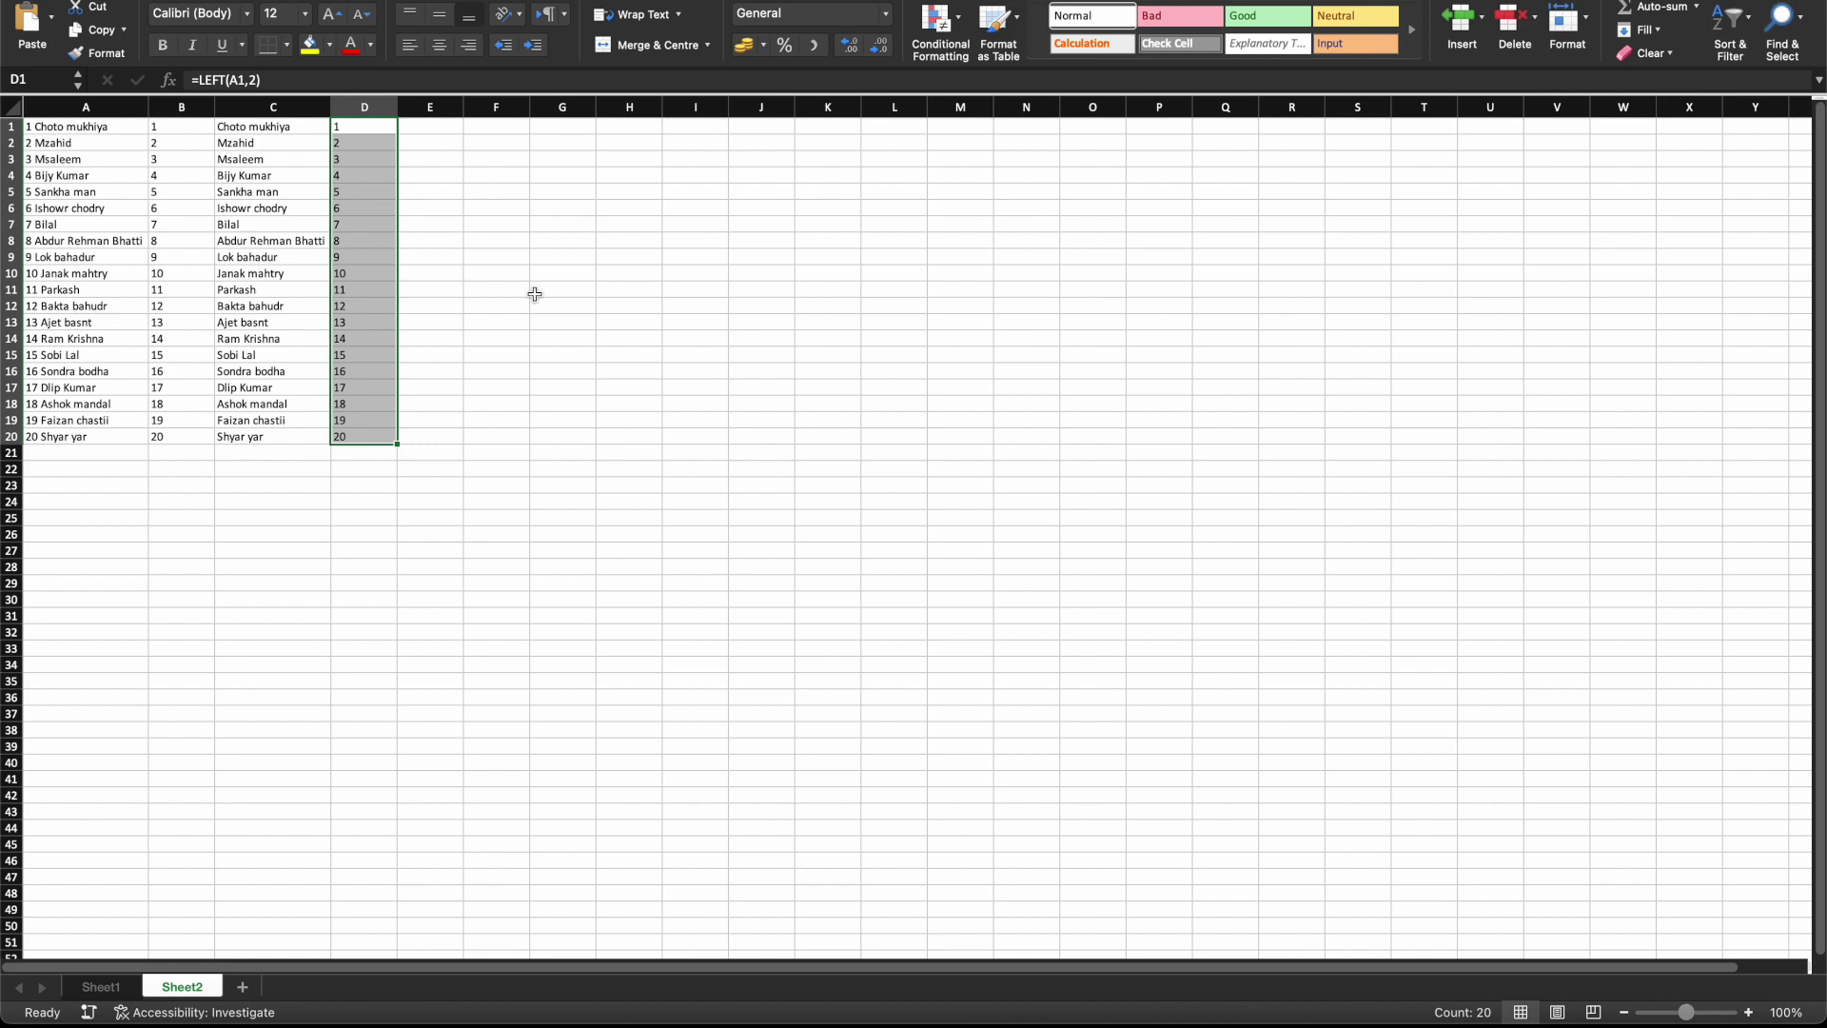
left_click(427, 128)
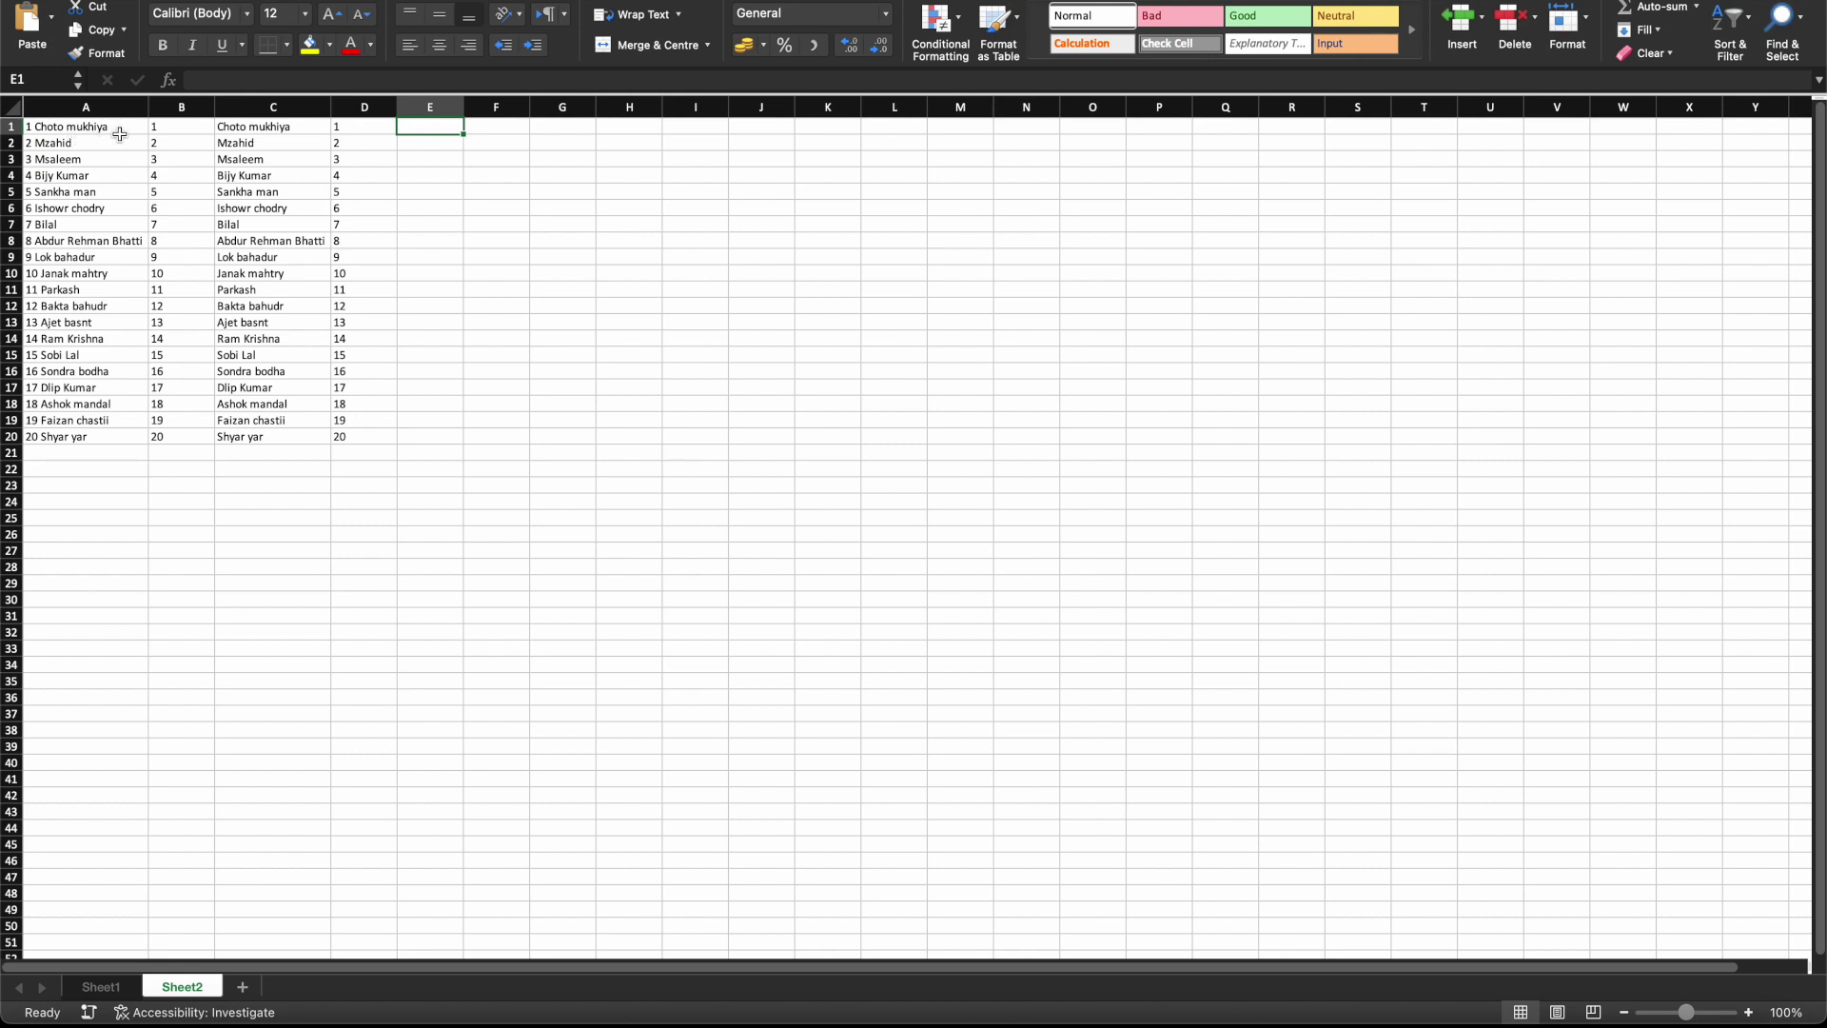
Enter =RIGHT(A1,LEN(A1)-2) in E1 so it shows A1's name without its number.
left_click(253, 81)
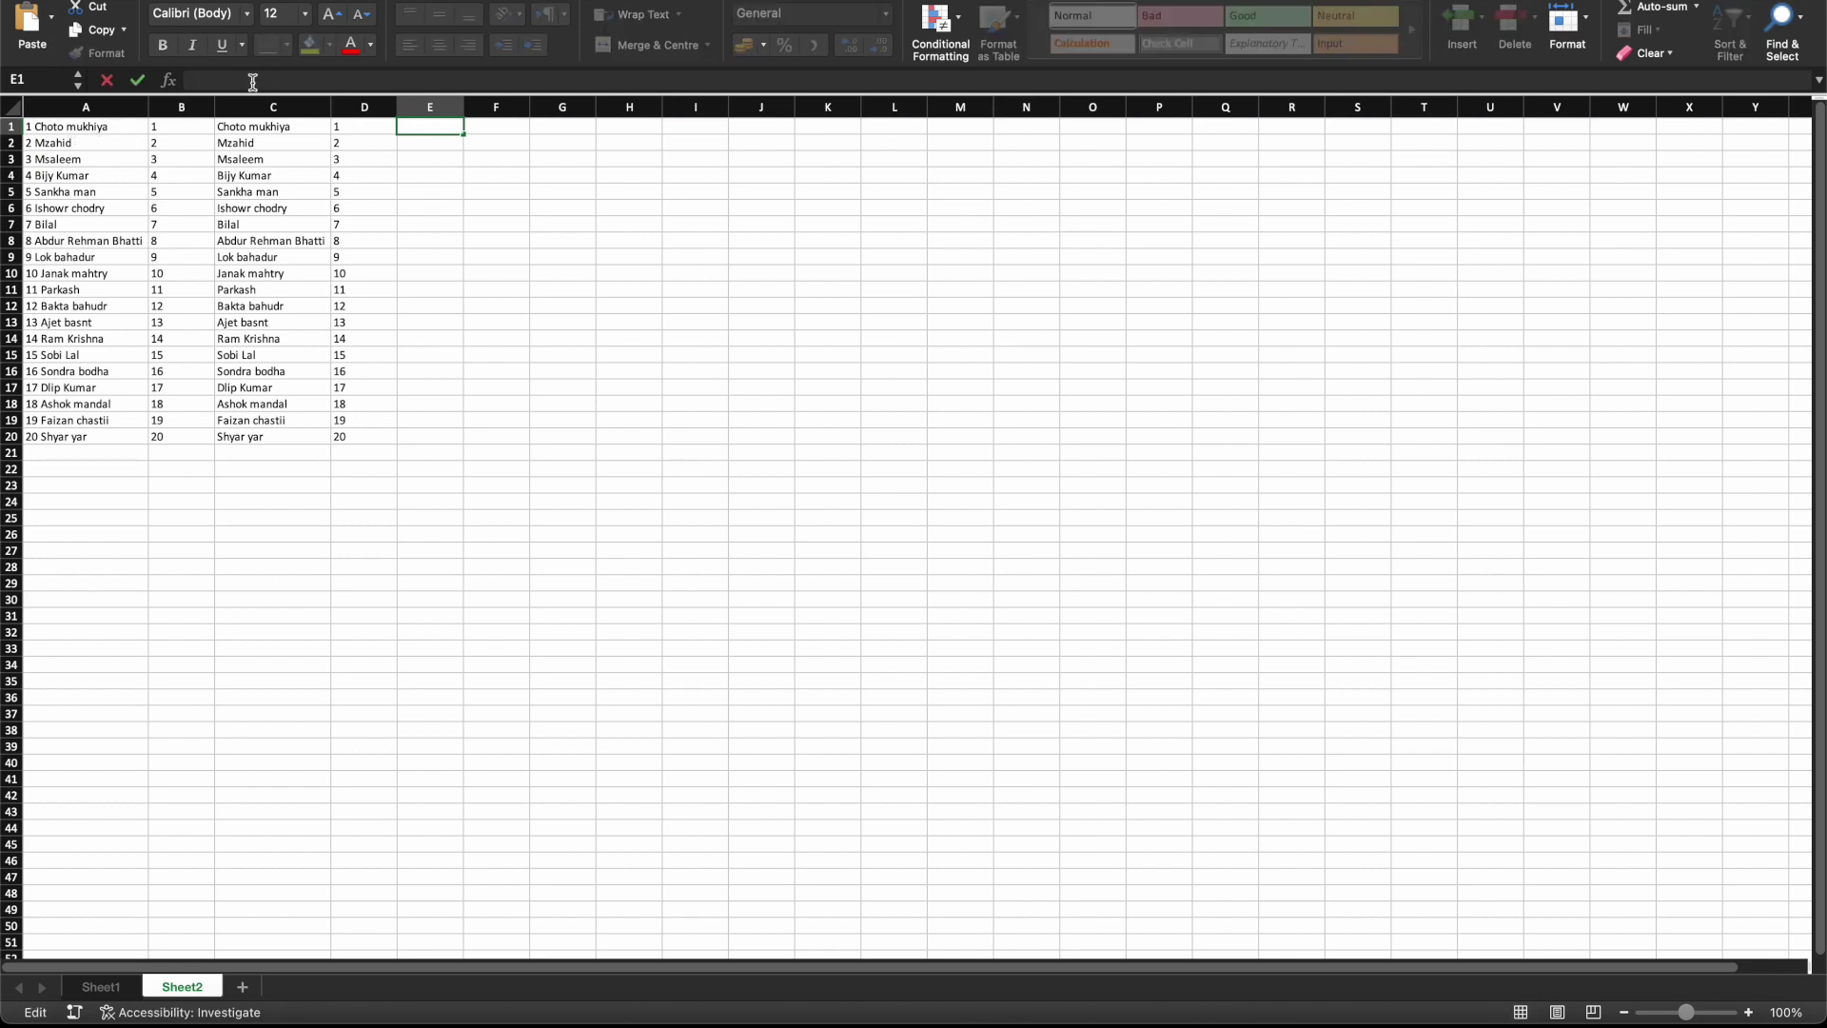
type("=right")
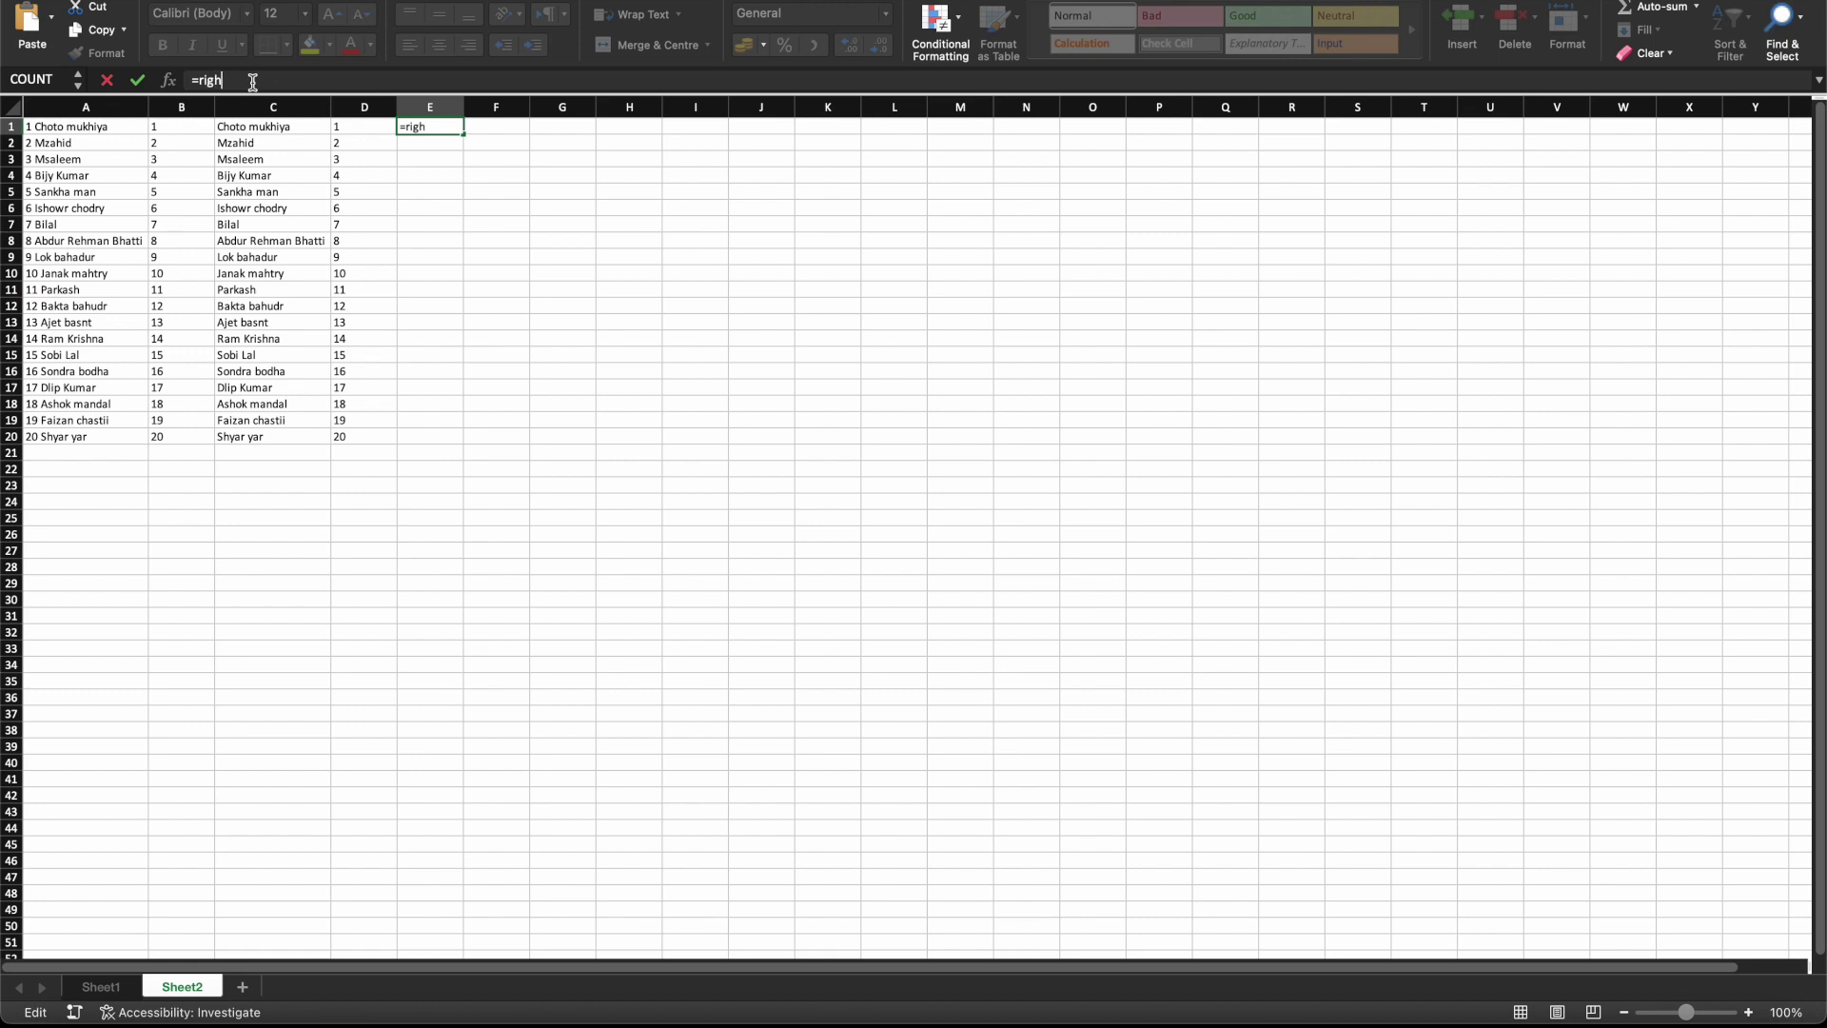
type("(")
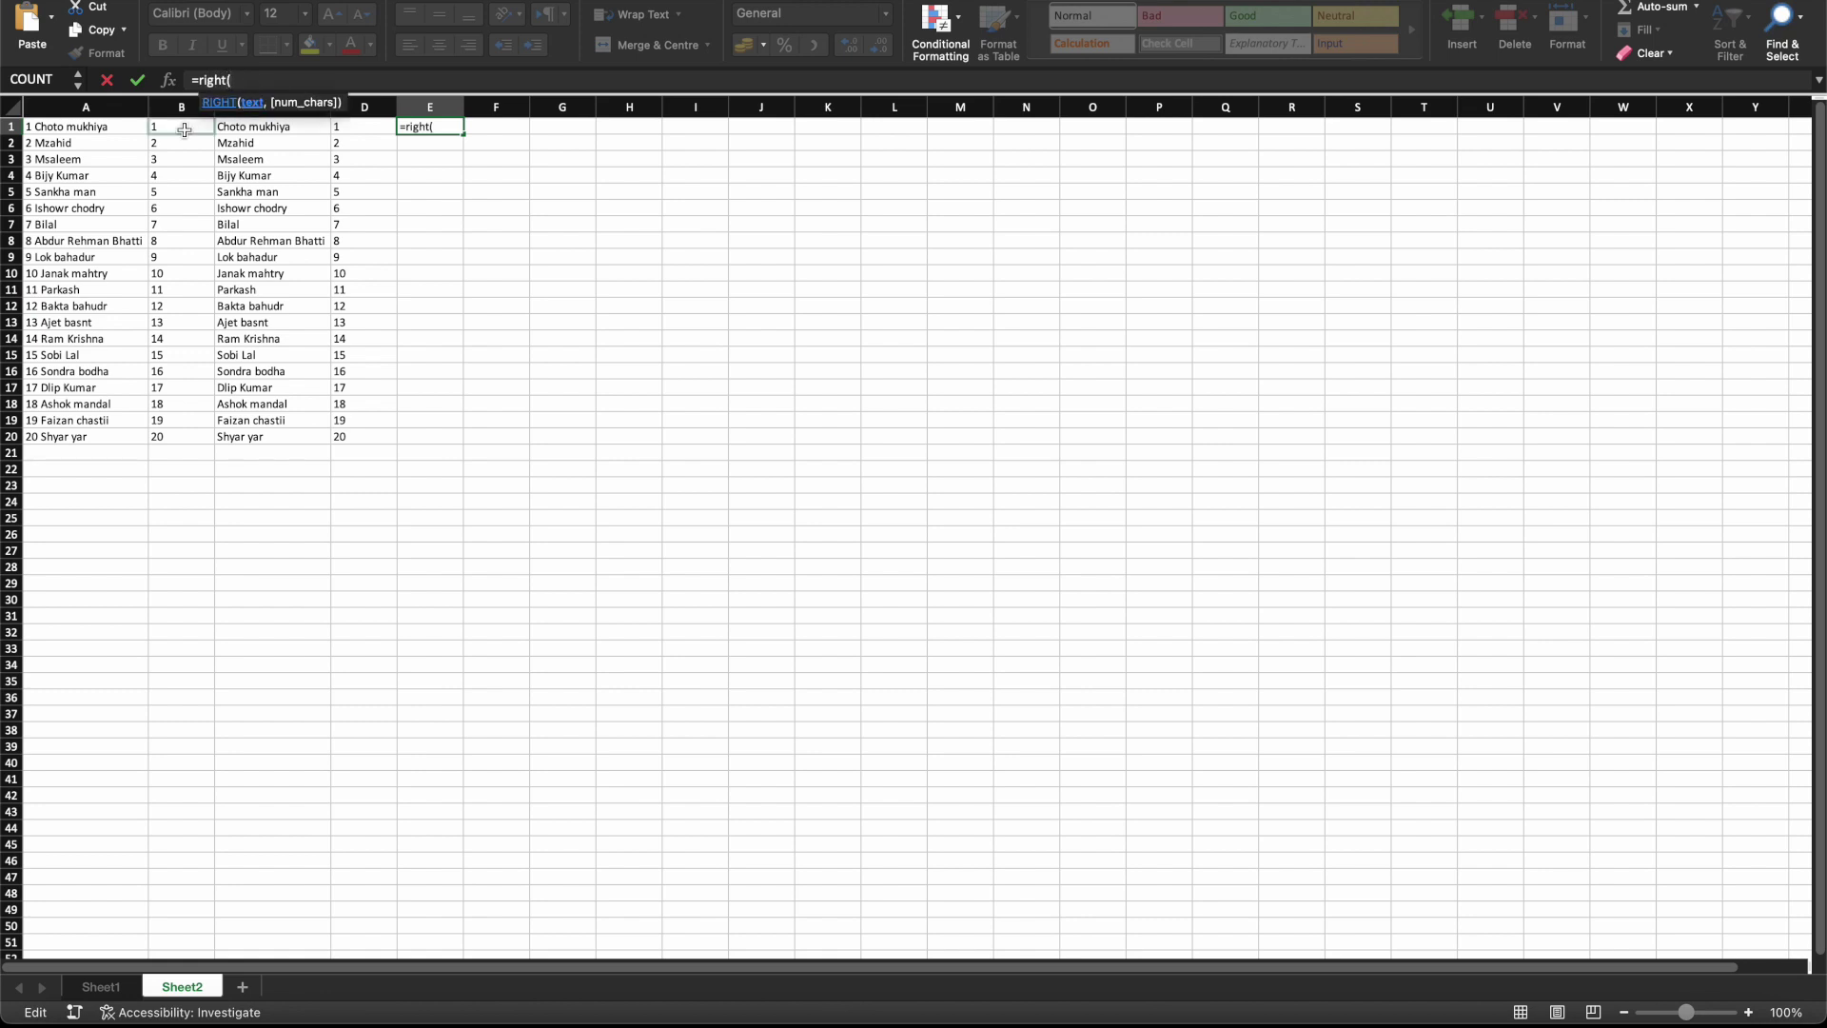
left_click(100, 127)
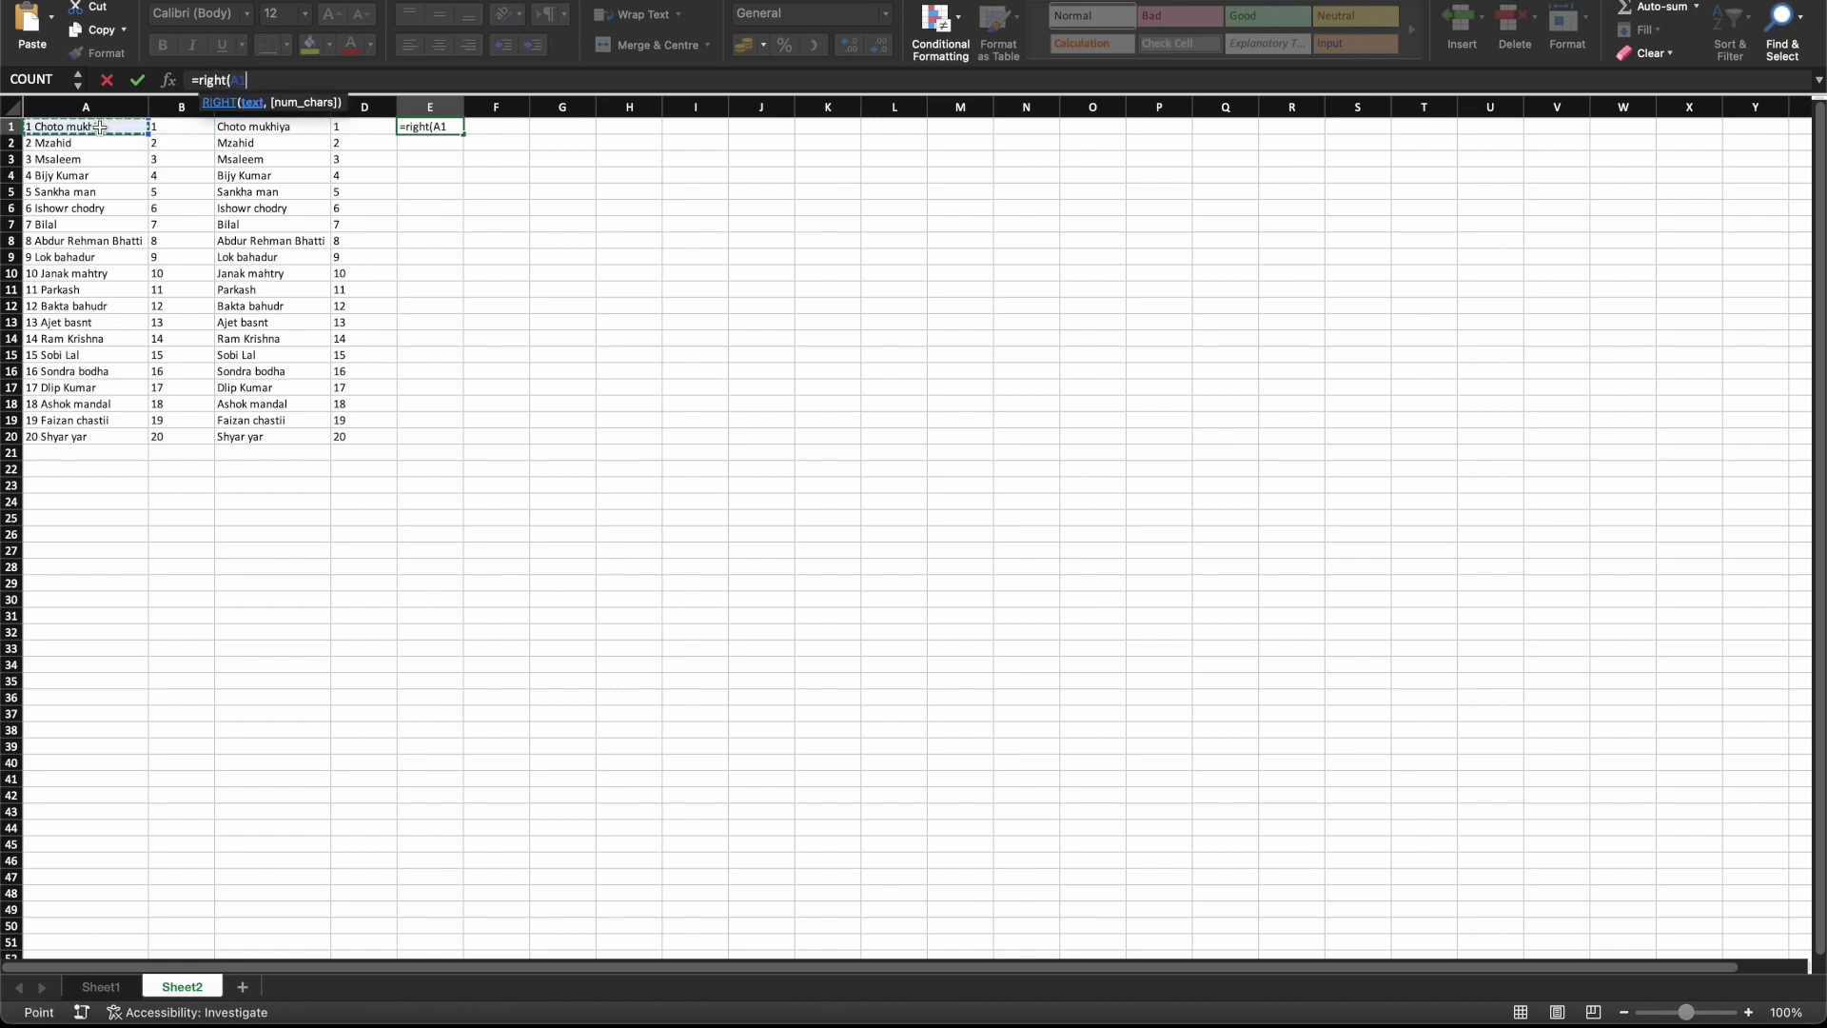
type(",")
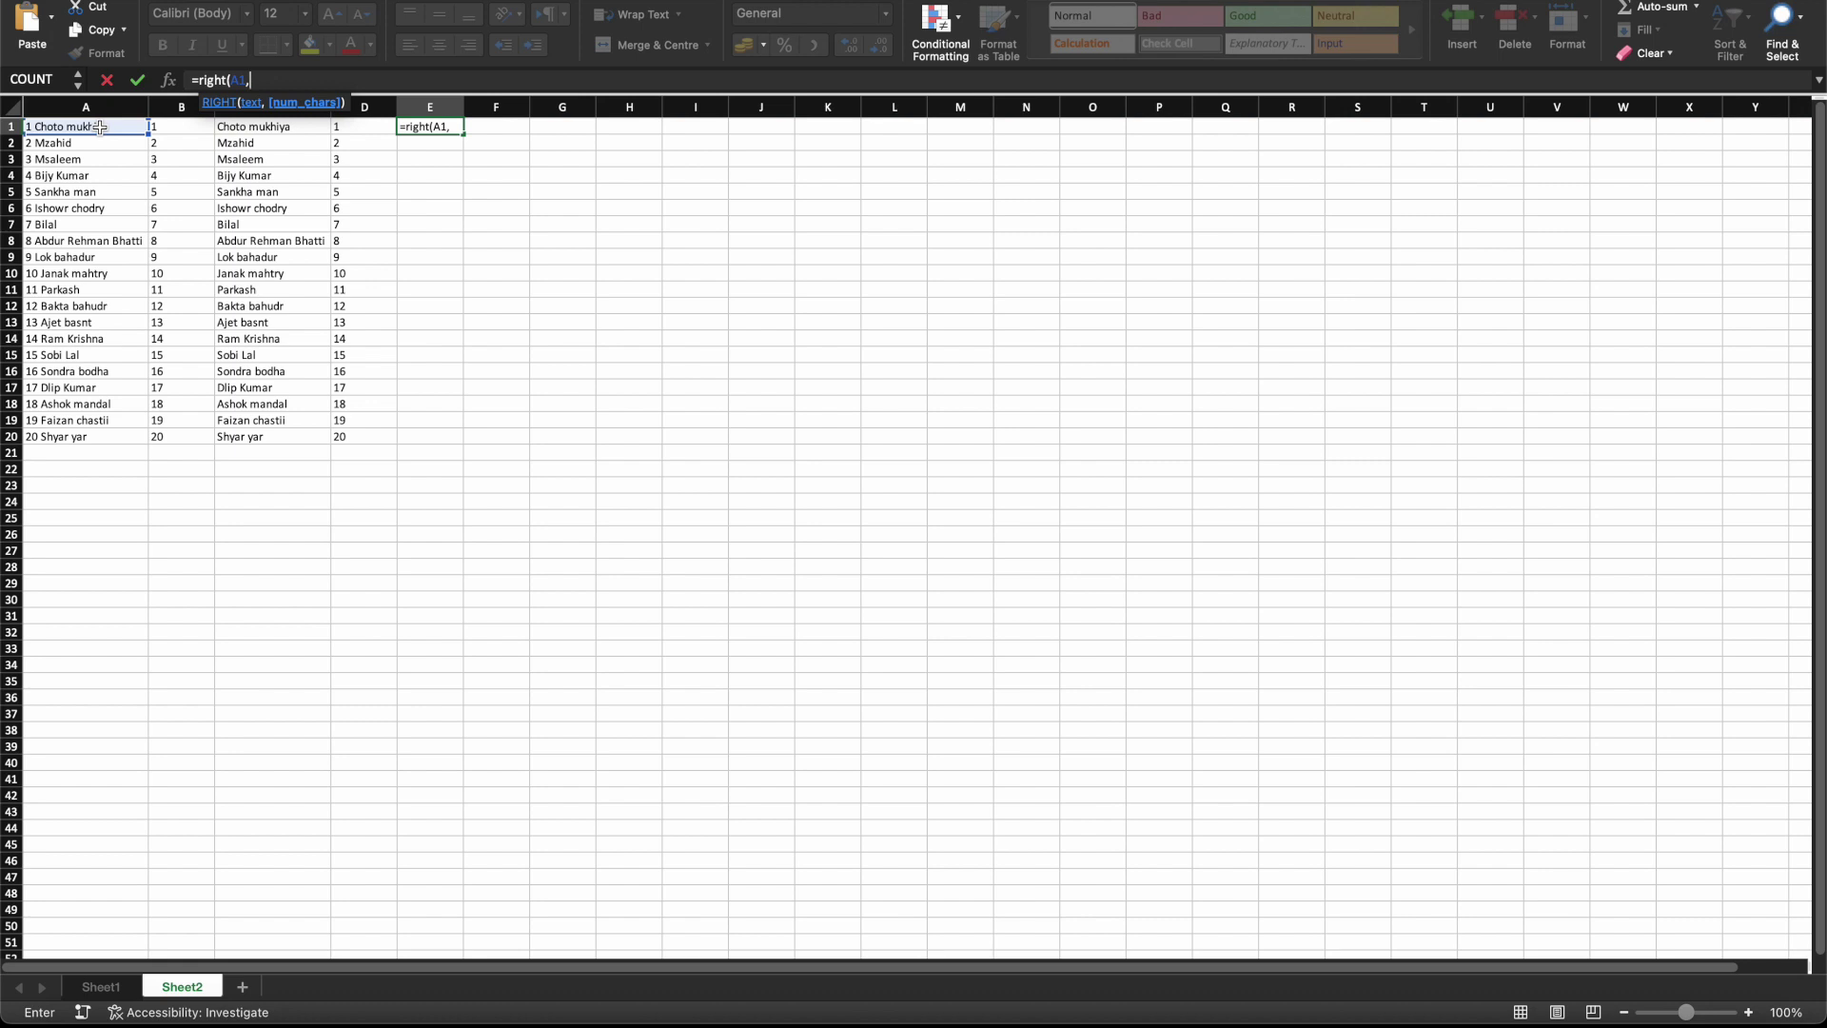
type("len")
type("(")
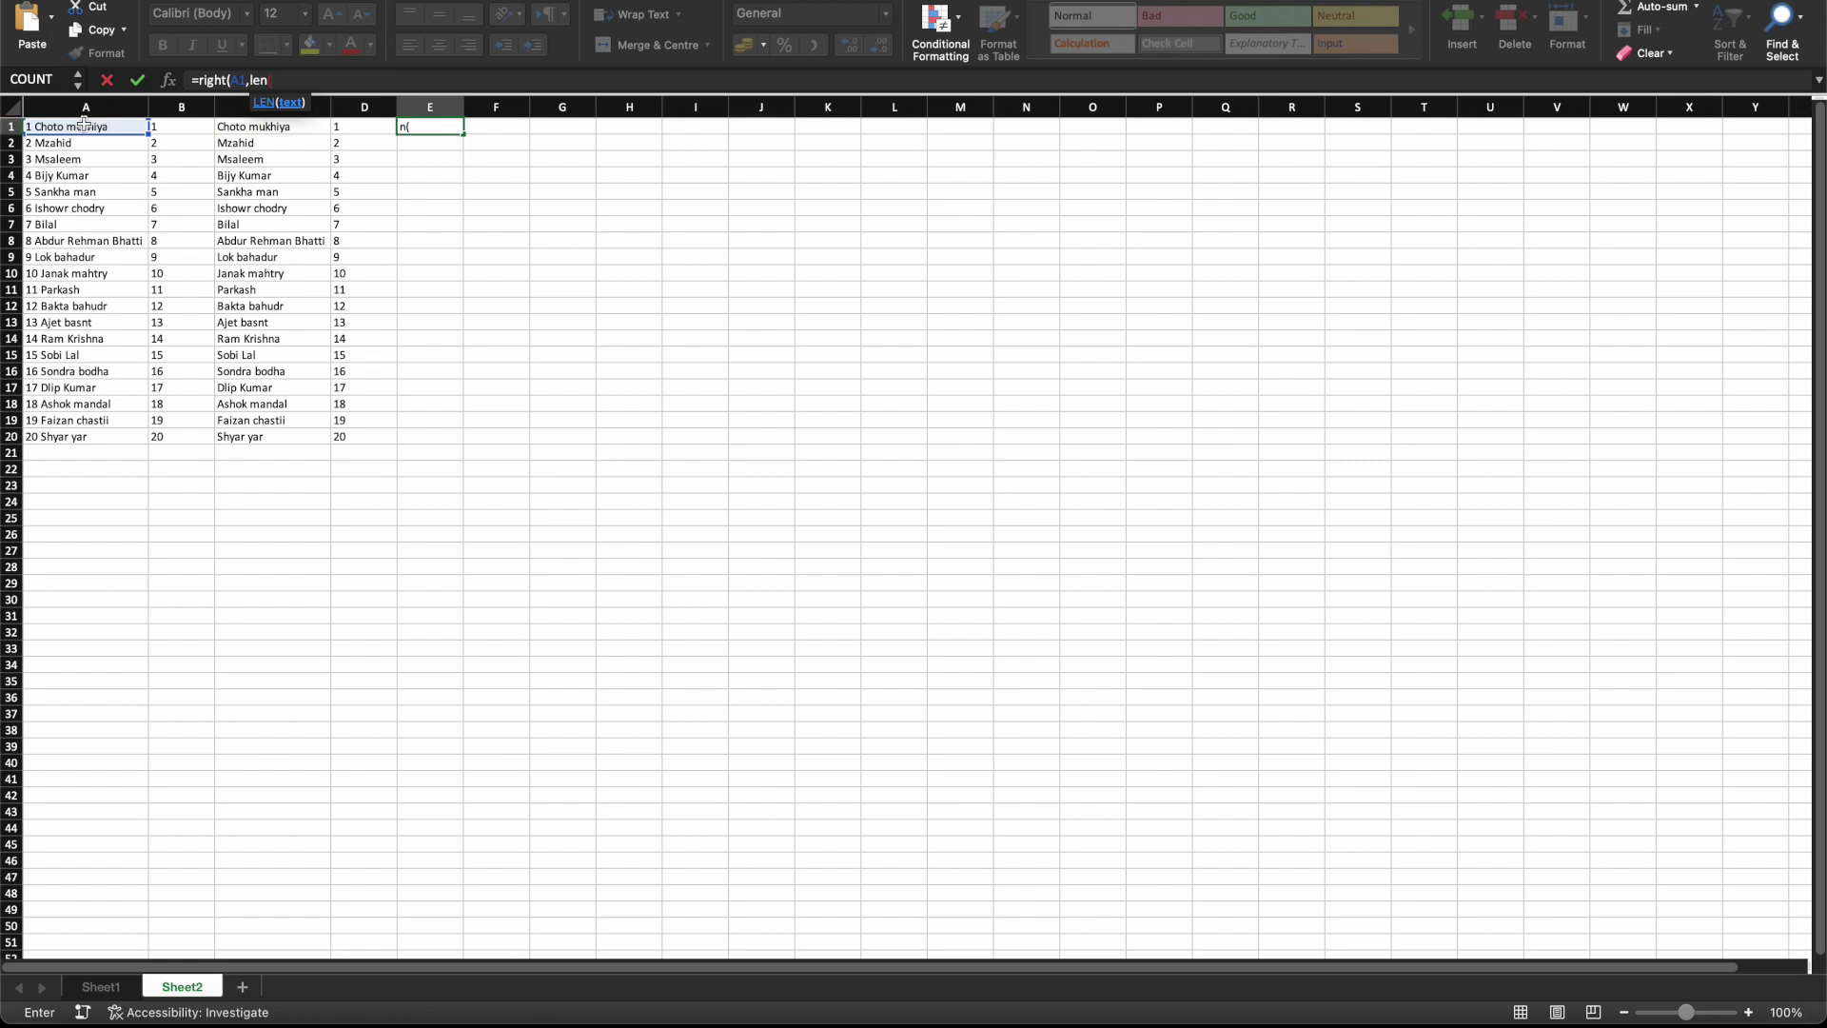
left_click(81, 130)
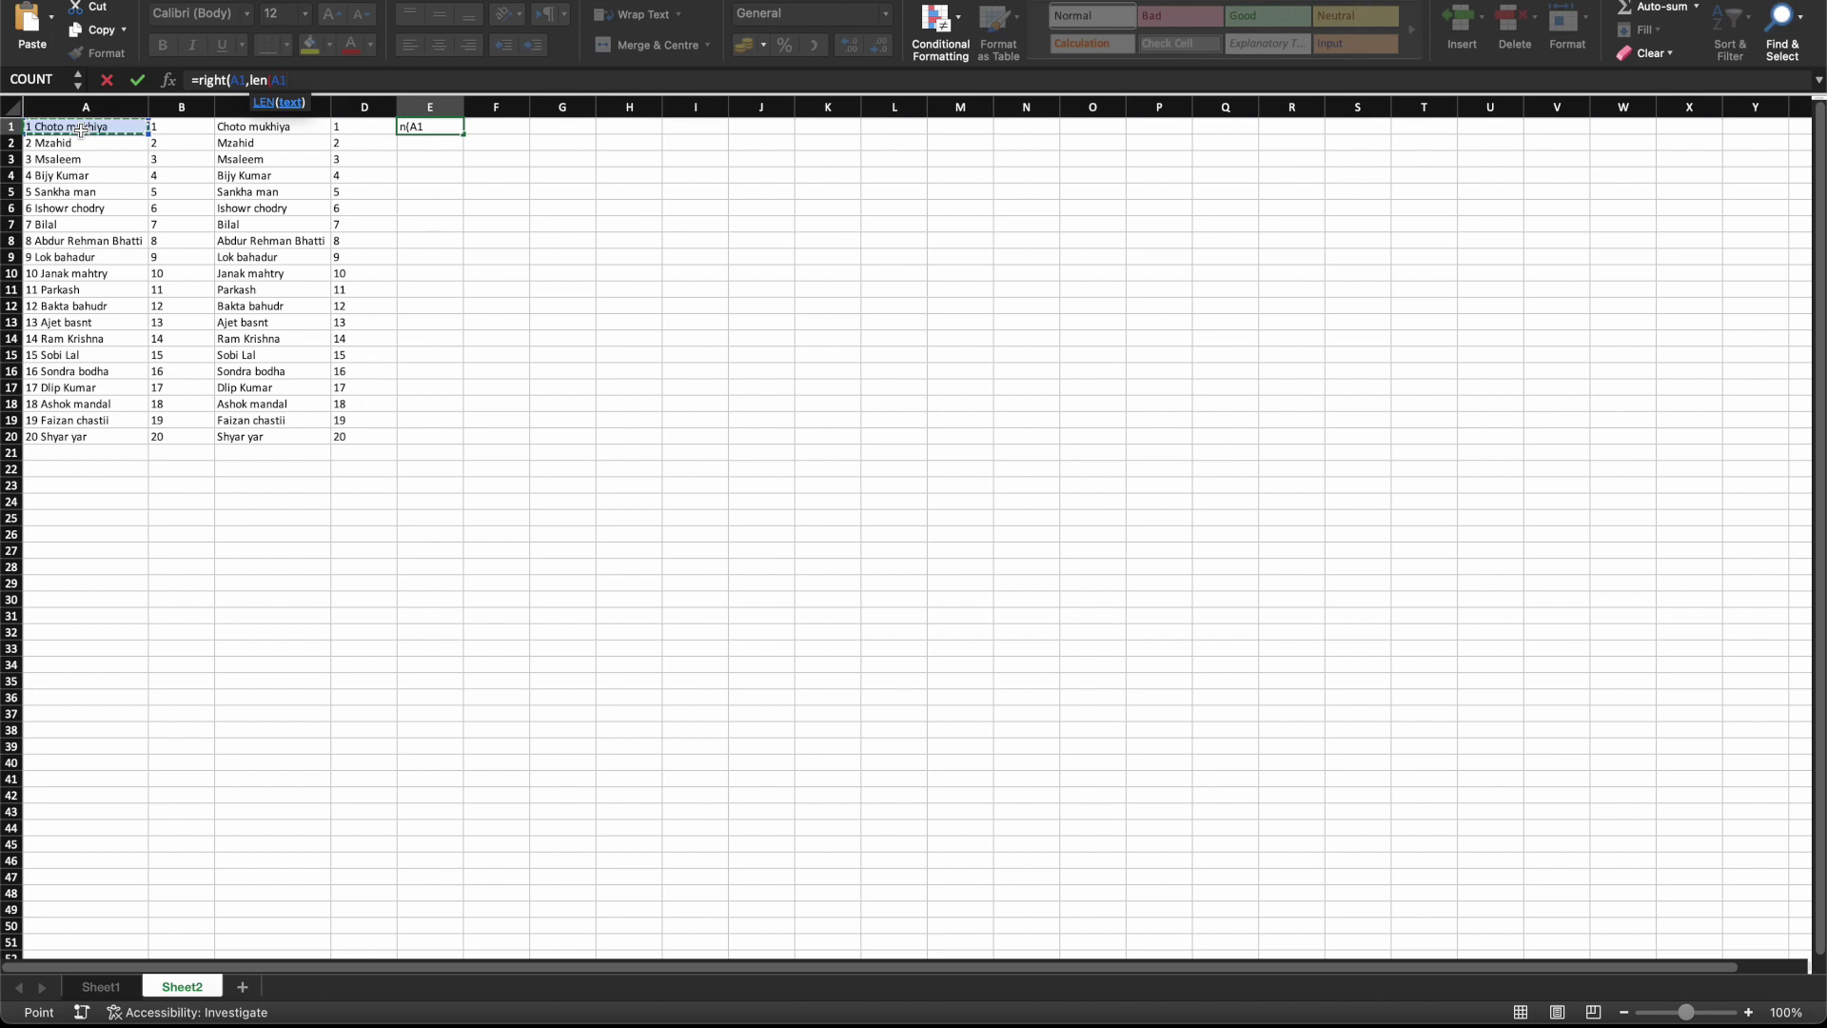
type(")")
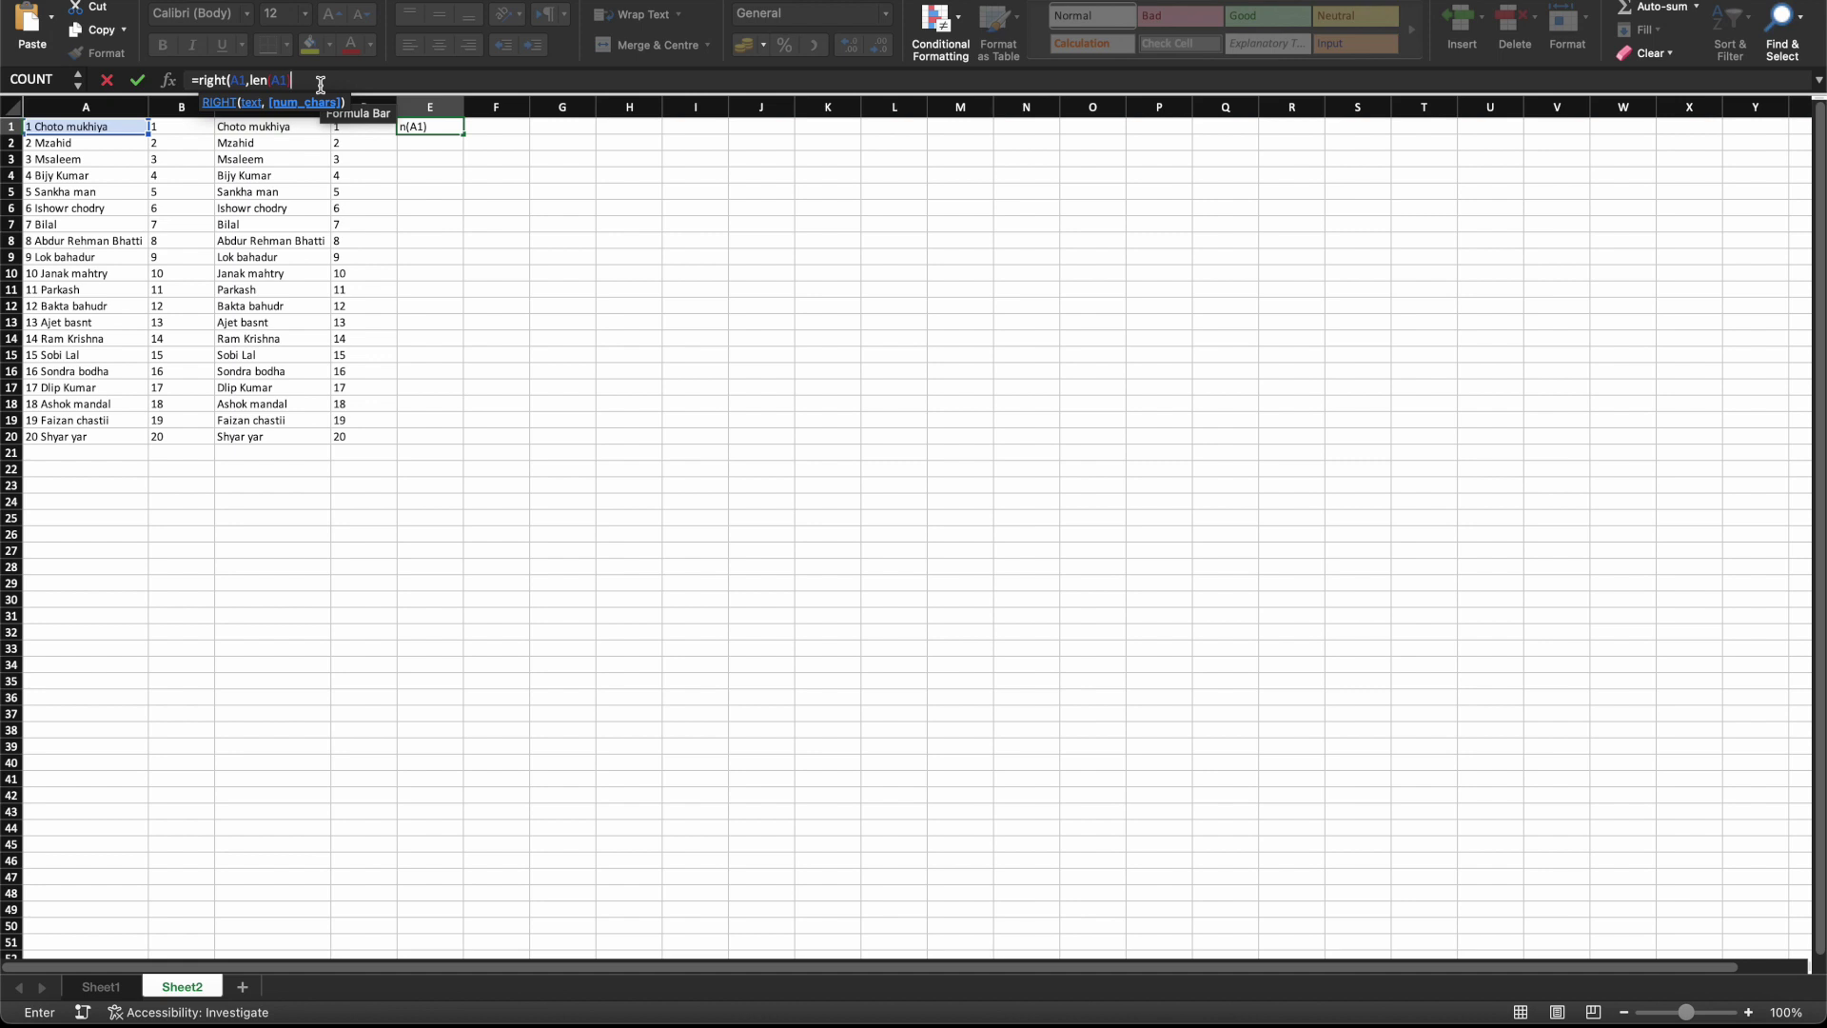
type("-2")
type(")")
key("Return")
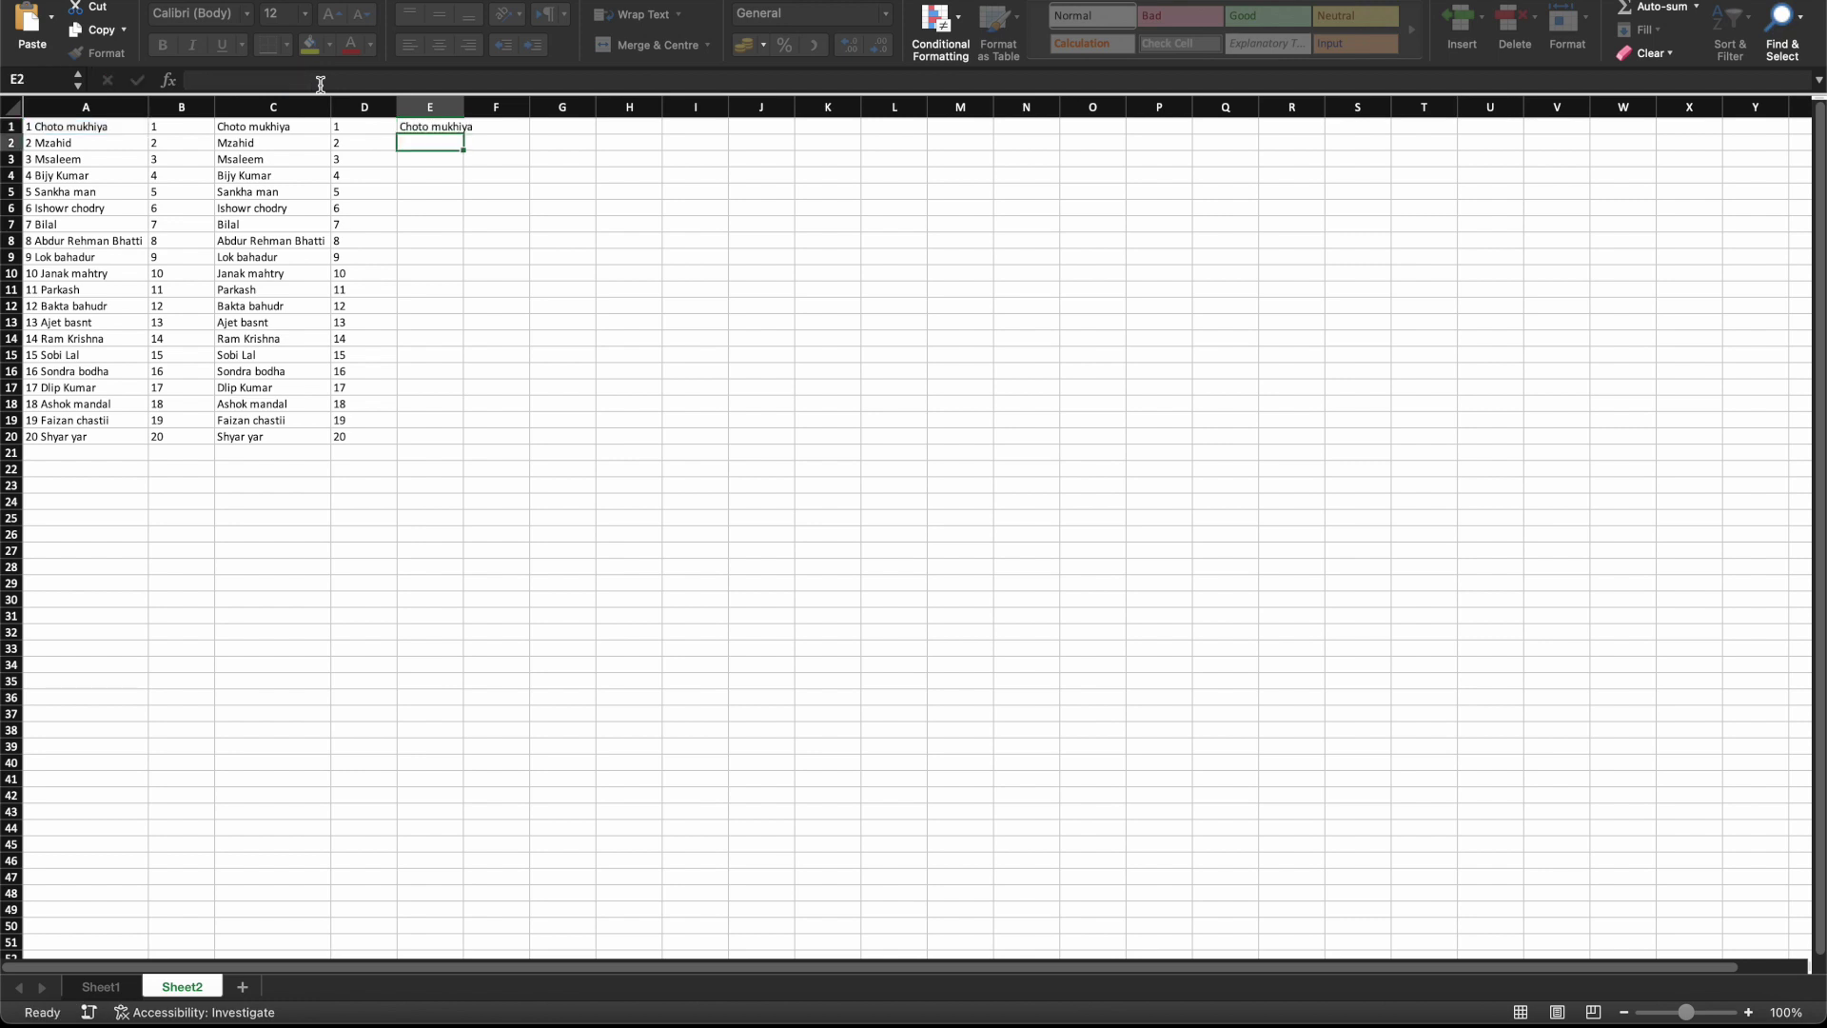
Fill E1's RIGHT formula down to E20 and widen column E to fit the names.
left_click_drag(470, 103, 434, 433)
left_click(448, 126)
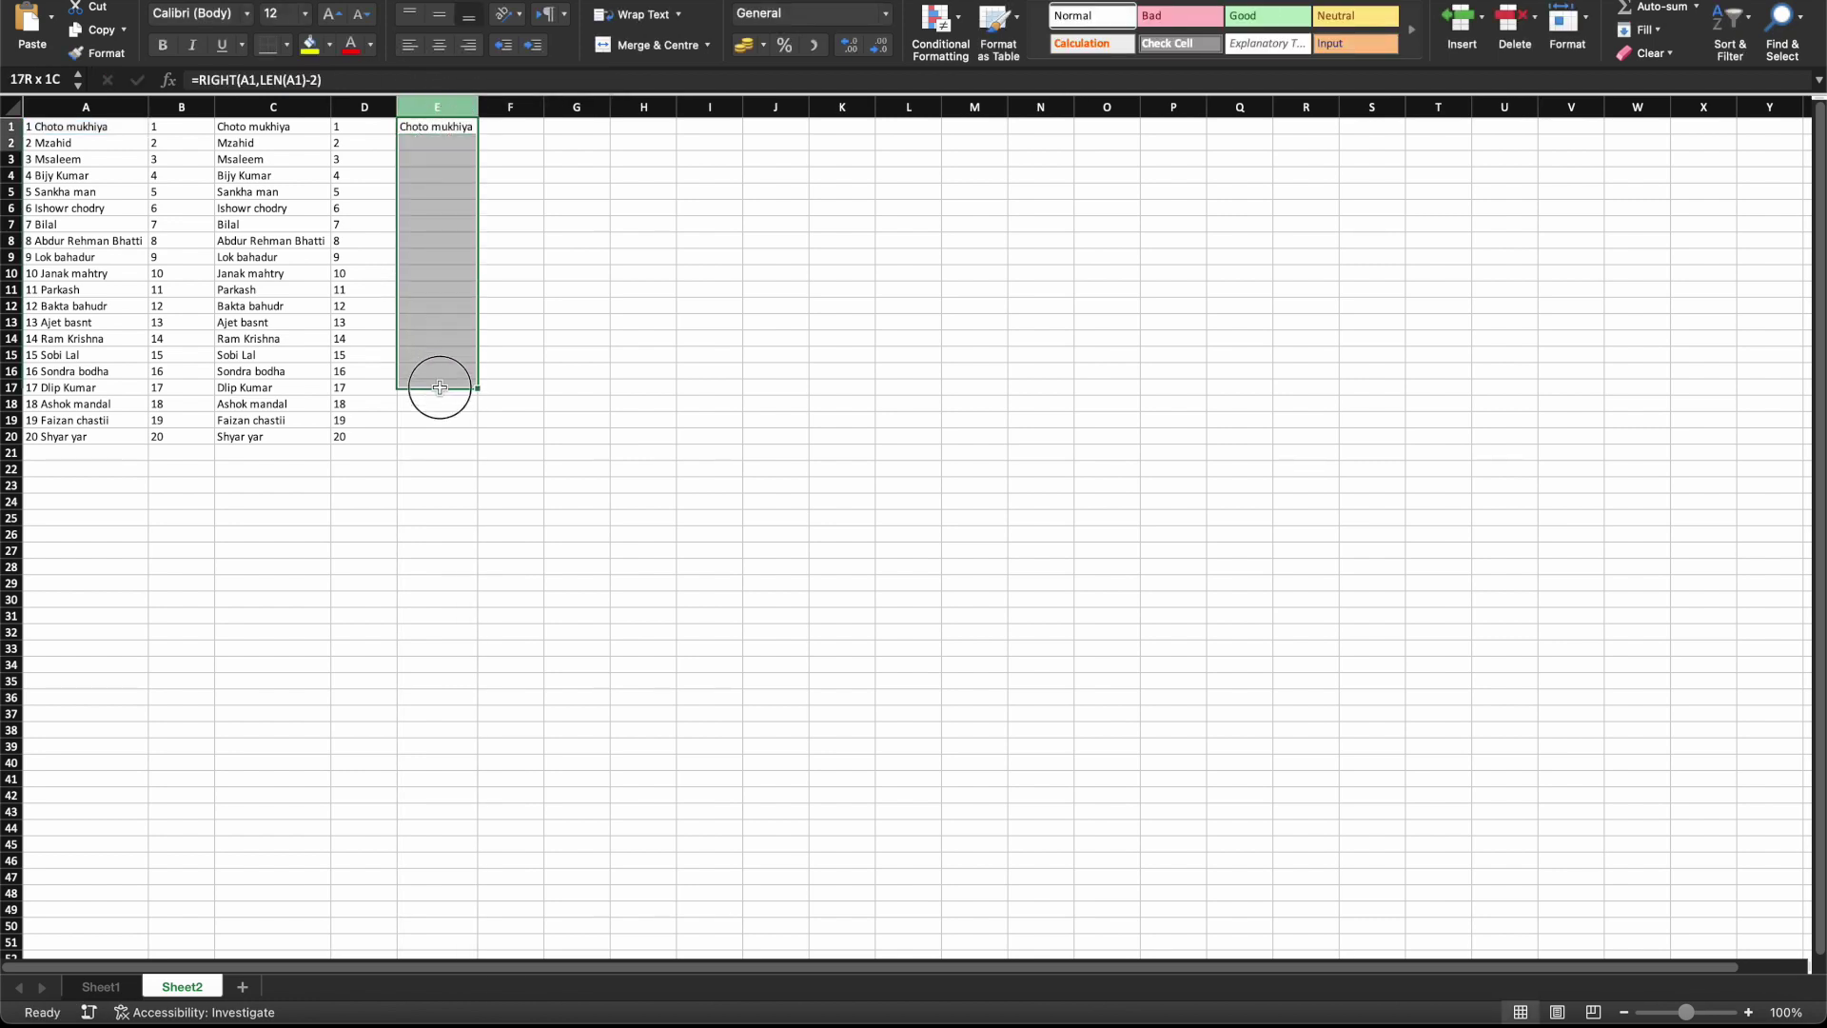
key("ctrl+d")
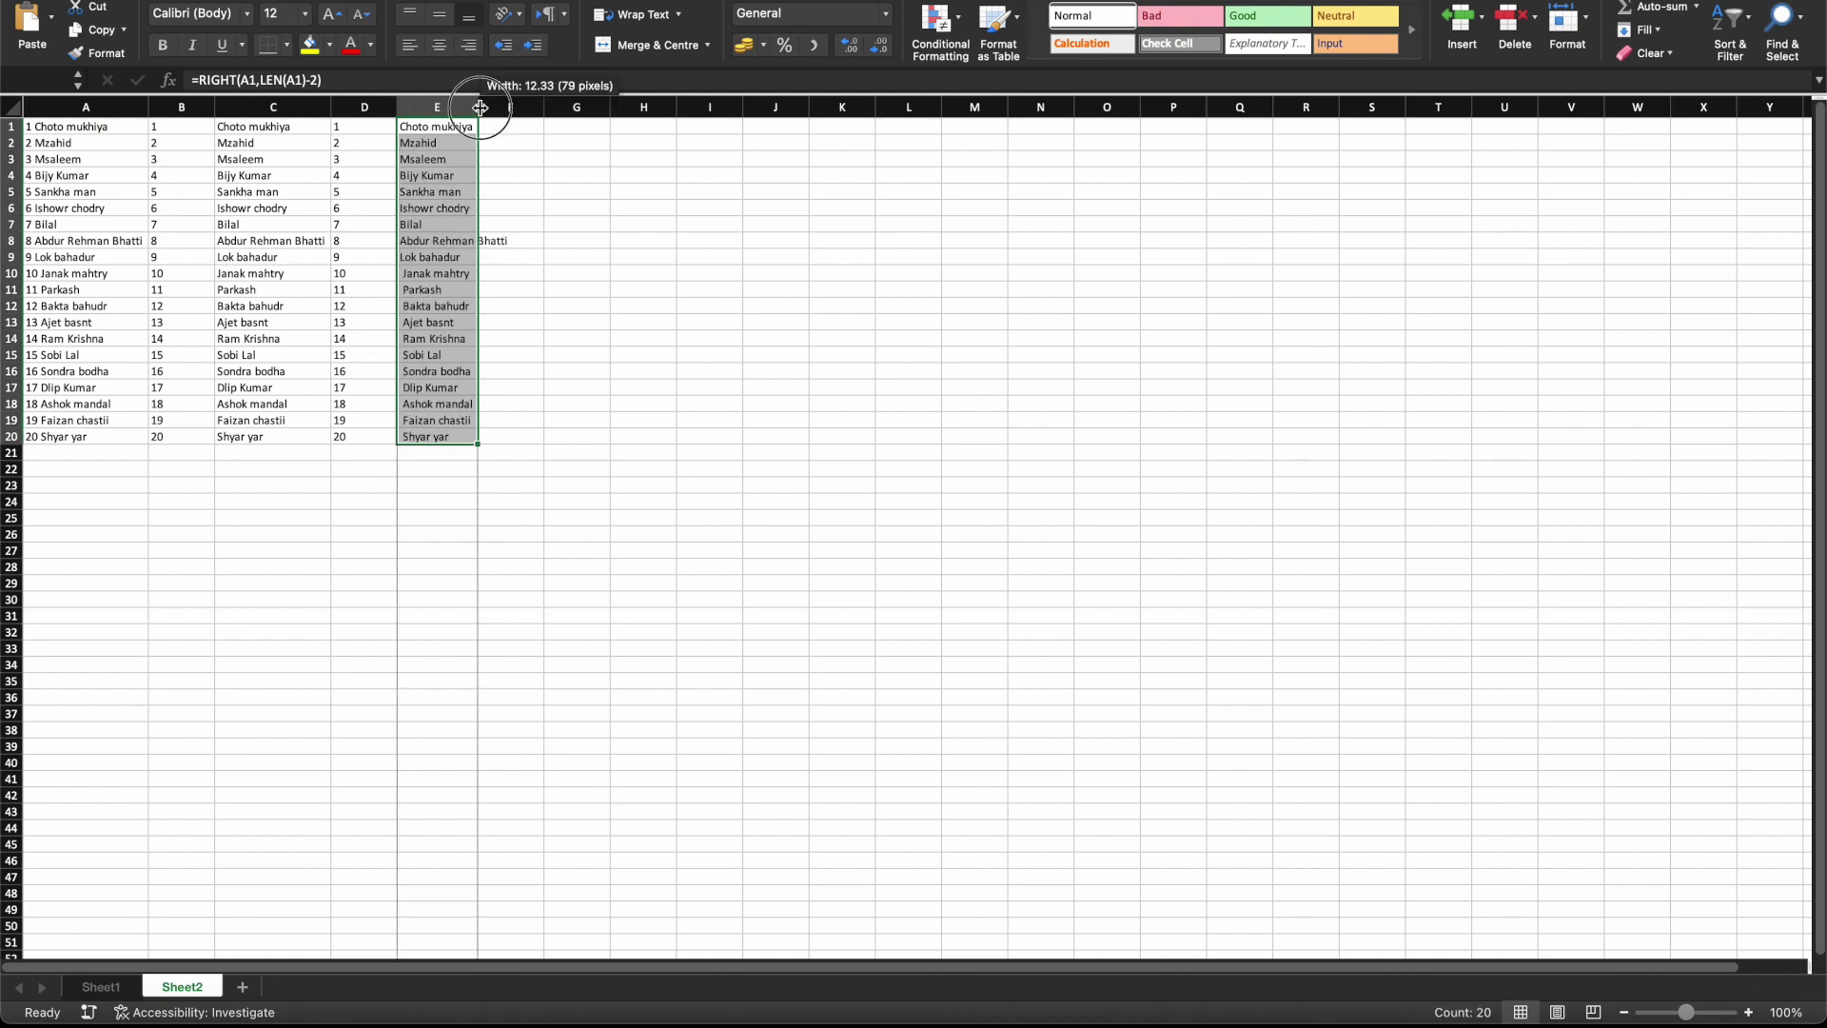
left_click_drag(480, 108, 516, 108)
left_click(590, 273)
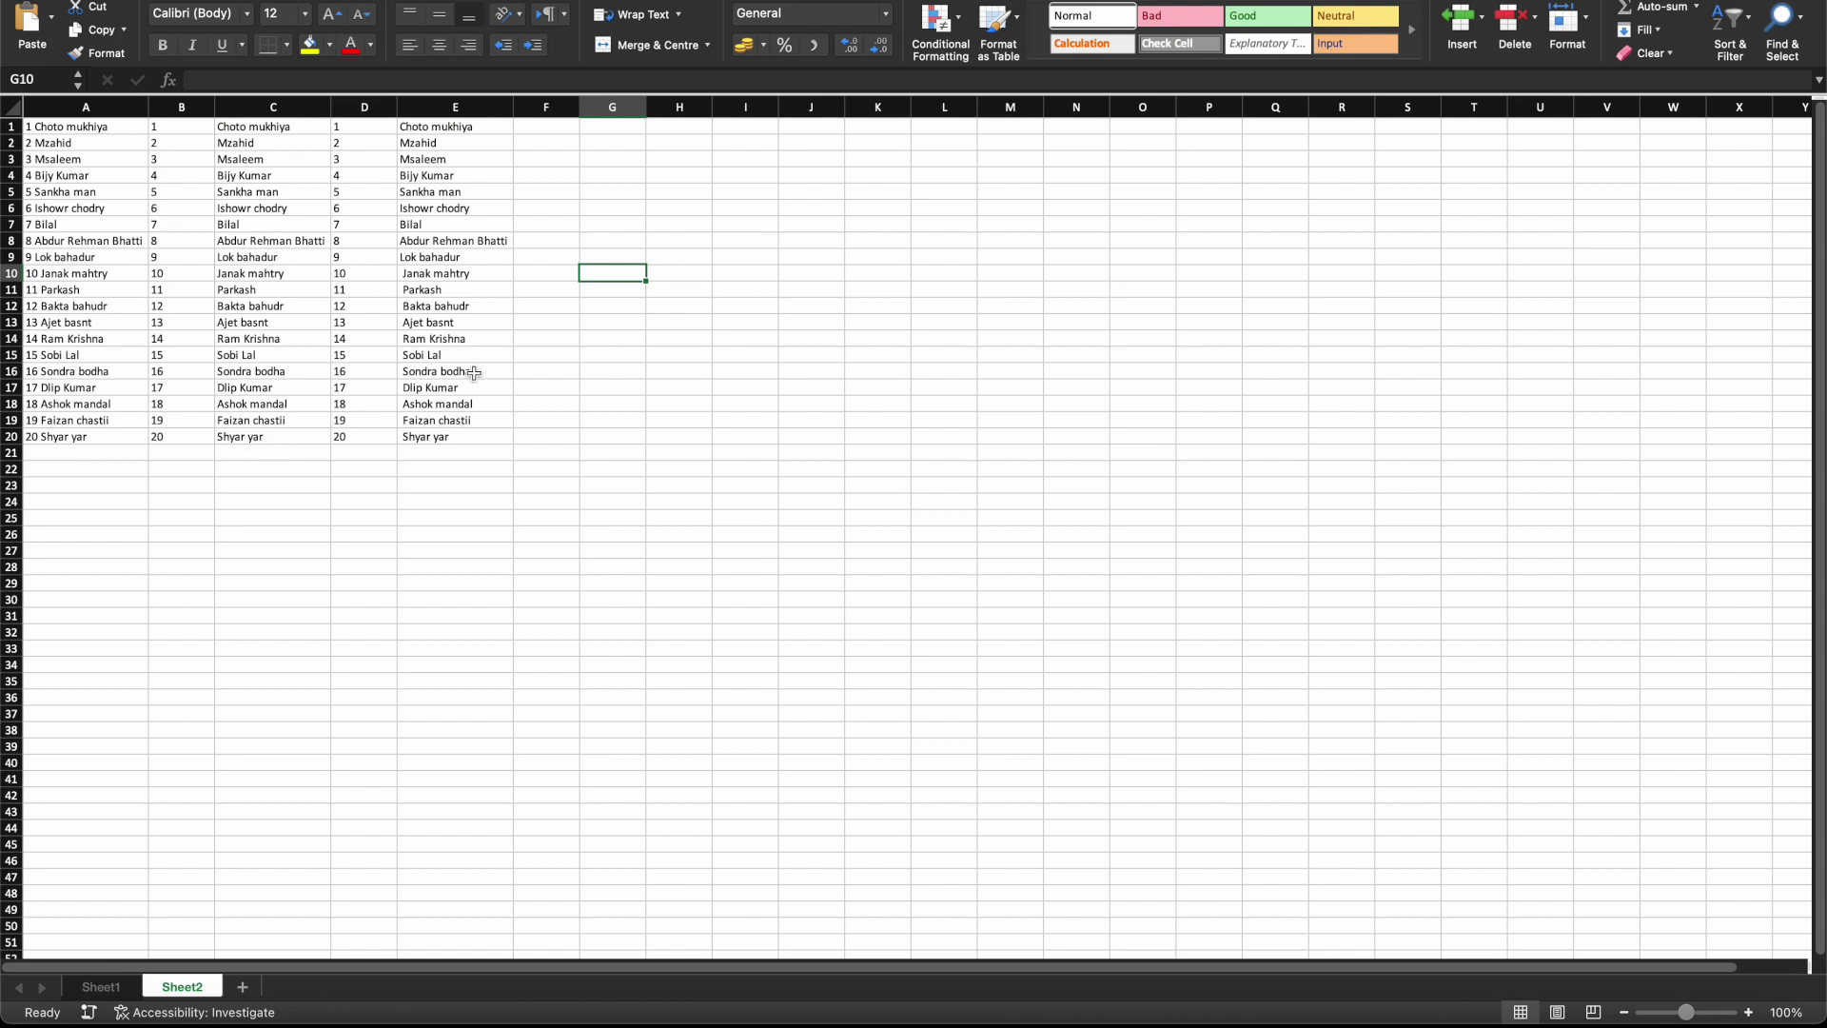
Compare the indented names in E10:E19 with the aligned ones in E1:E8, checking E11's formula unchanged.
left_click(409, 273)
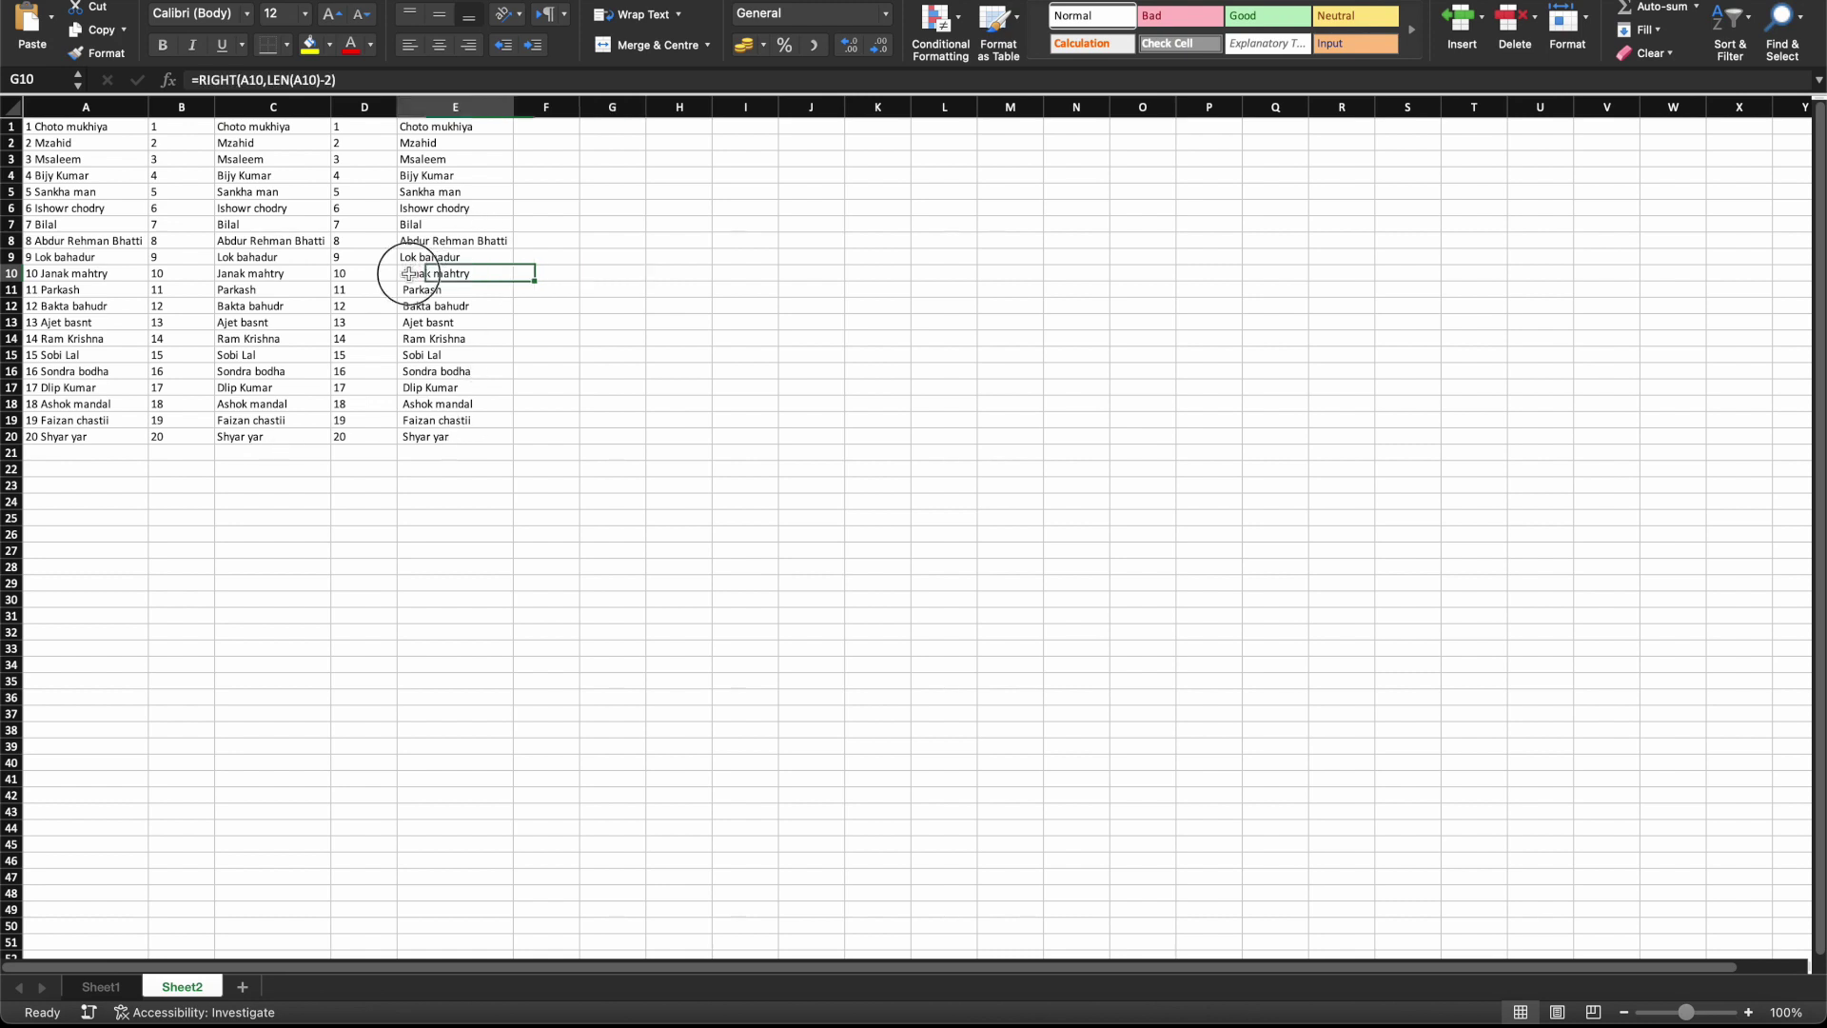
left_click_drag(409, 273, 422, 413)
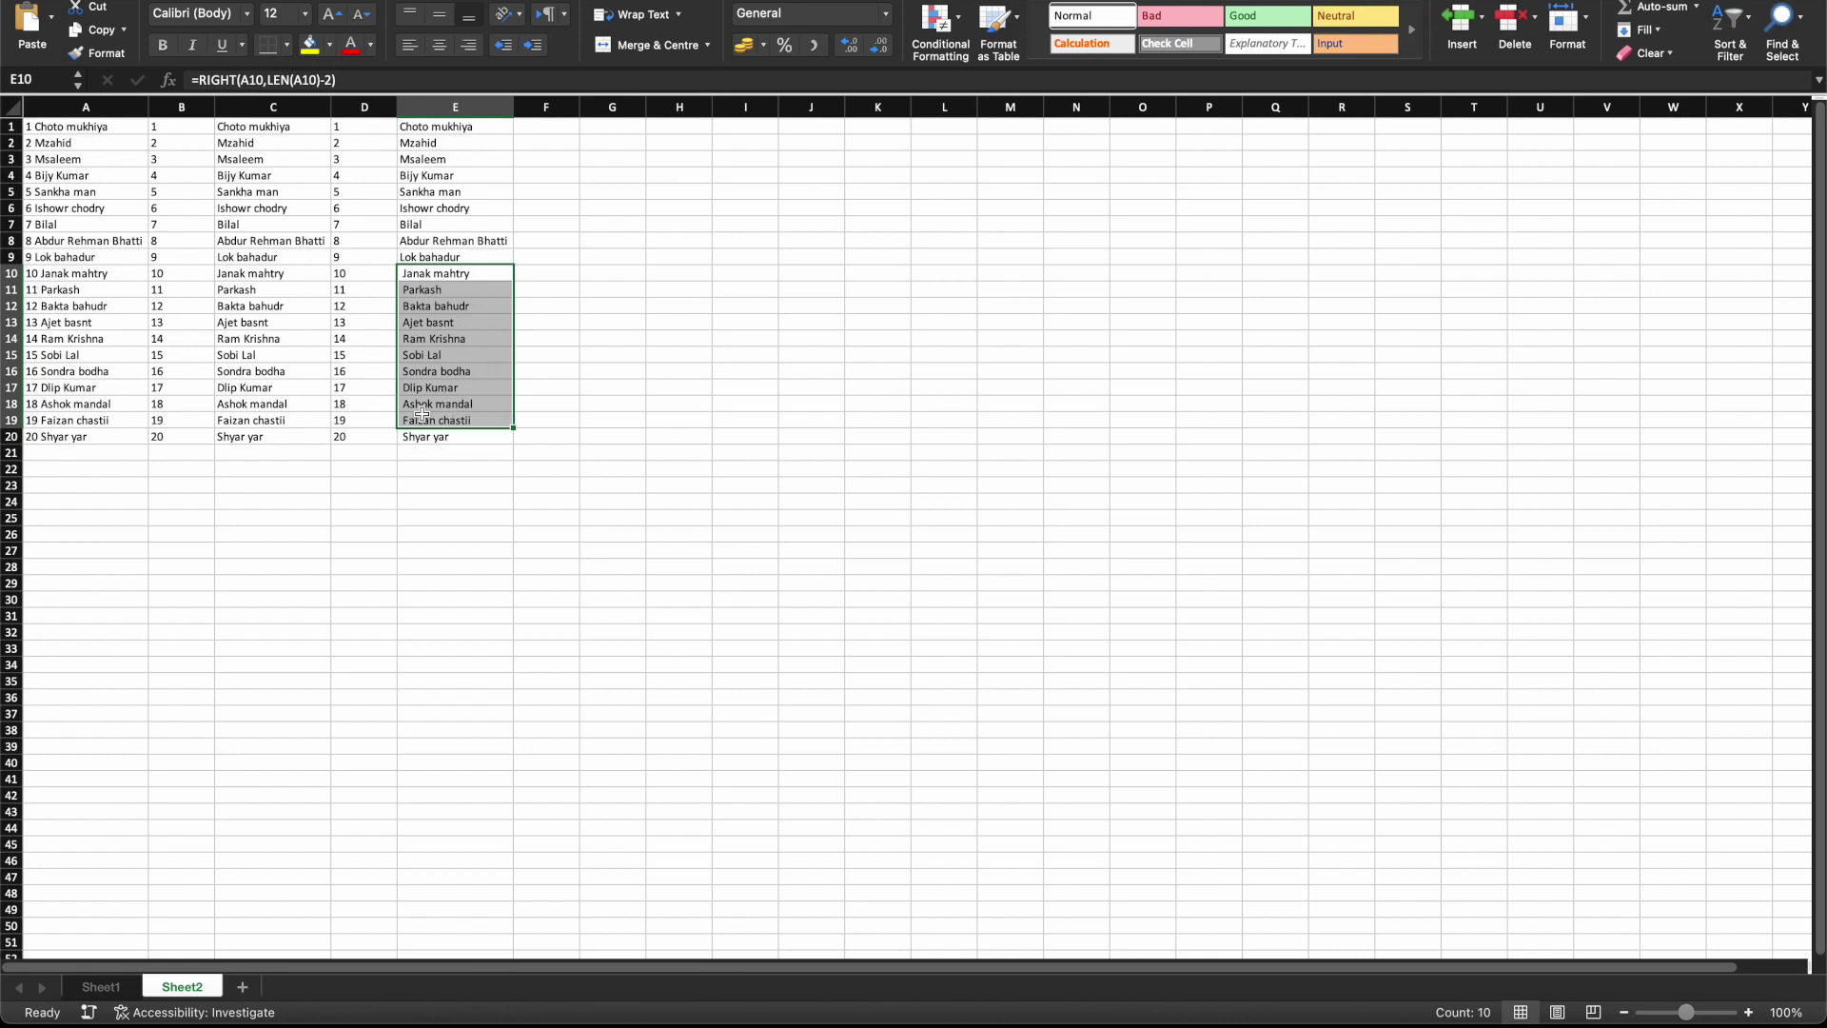
left_click_drag(409, 129, 414, 243)
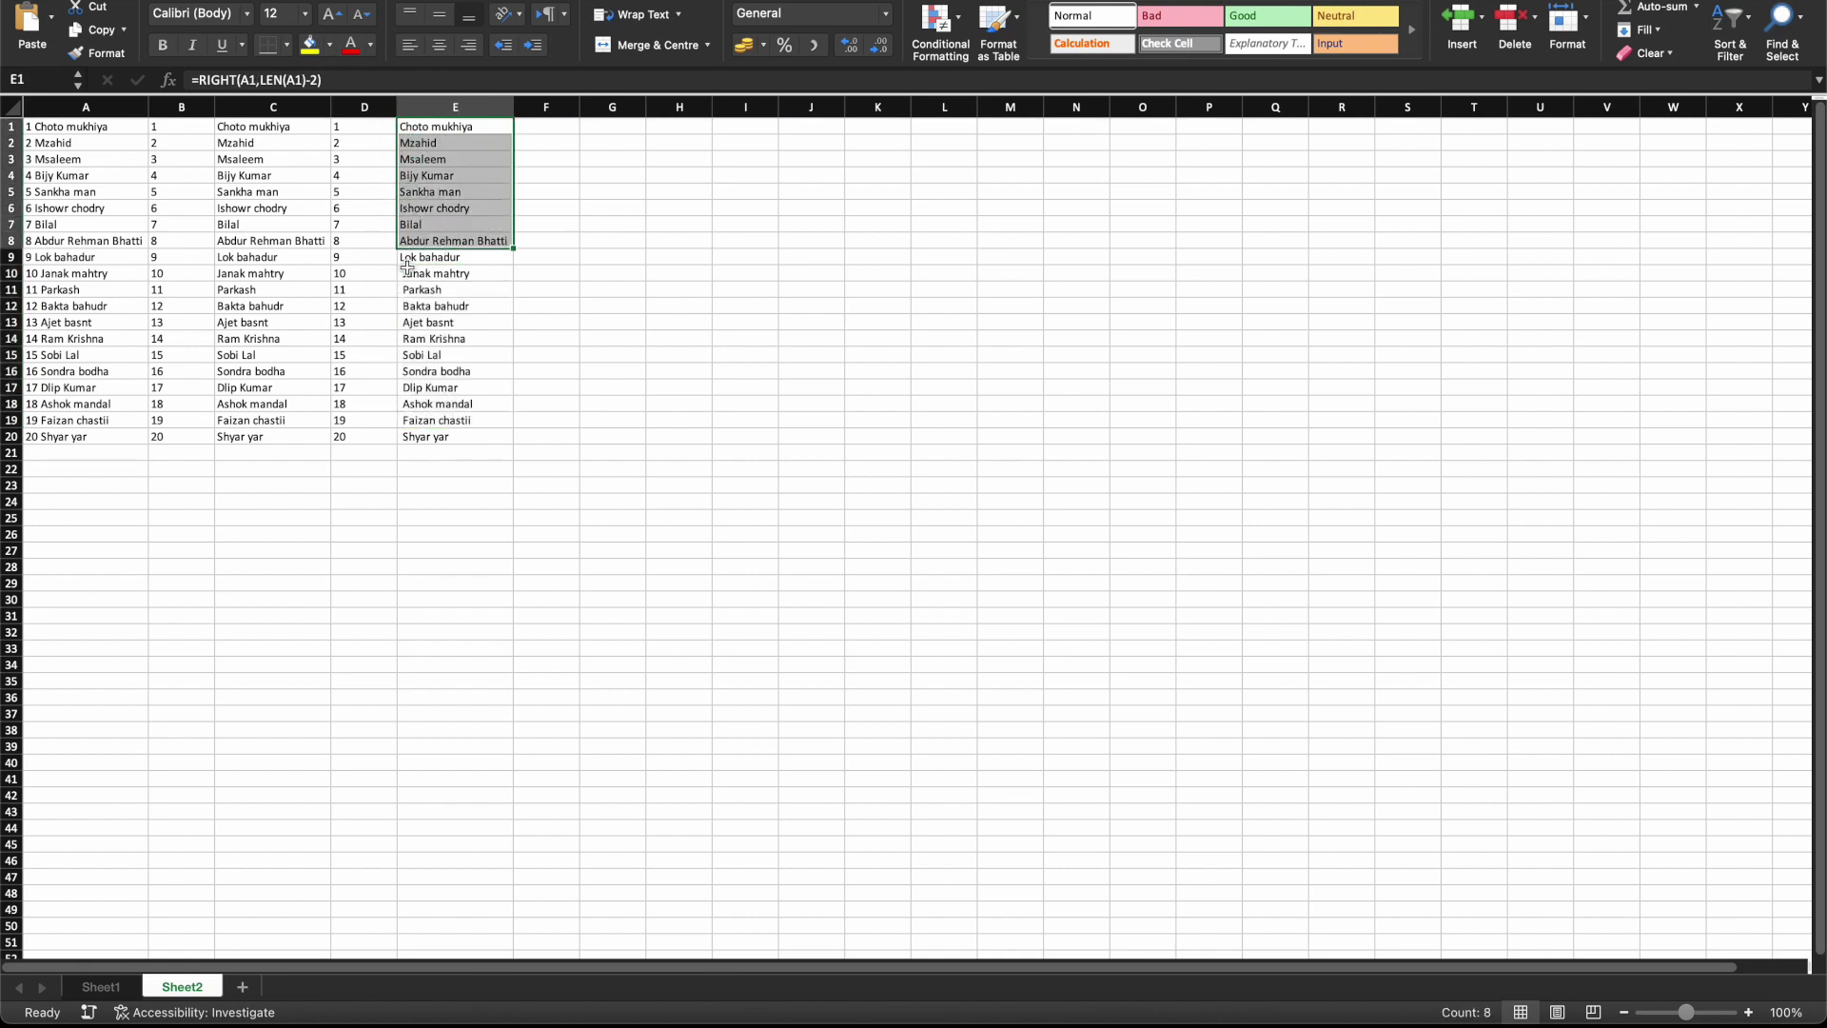
double_click(409, 290)
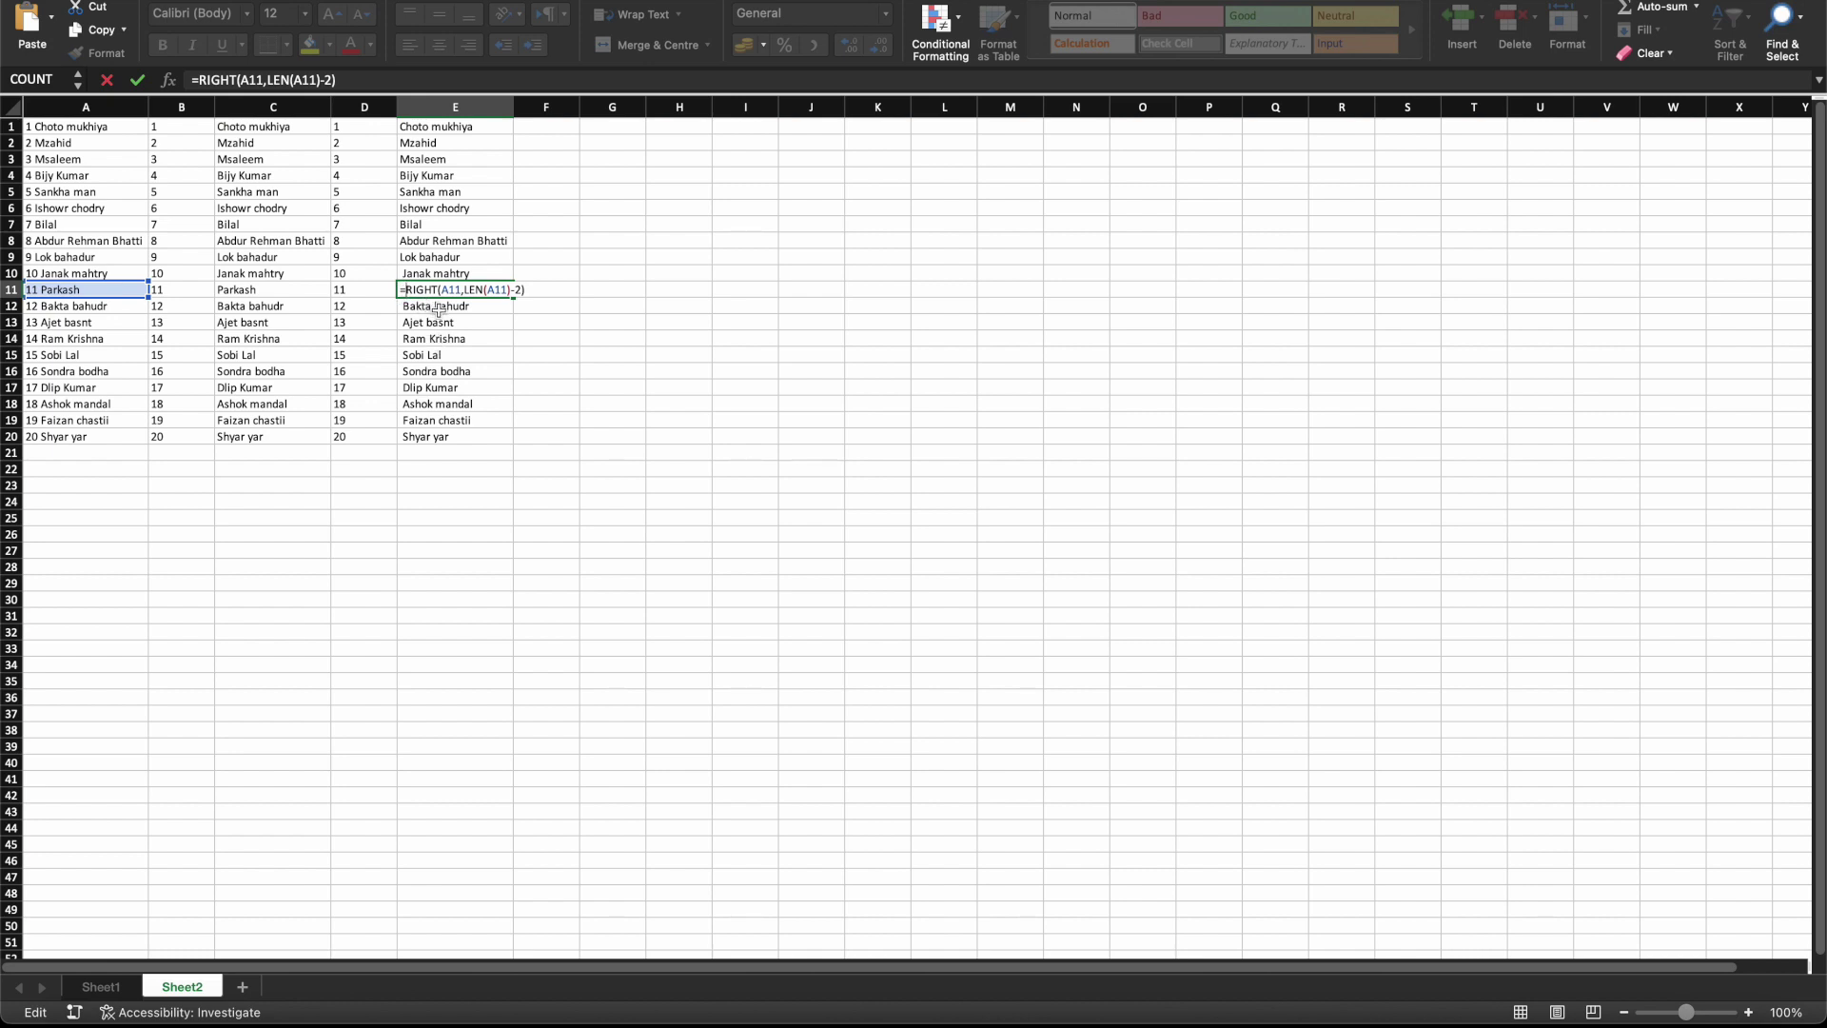
key("Escape")
Enlarge the font of the extracted names in E1:E20 to 36 pt.
left_click_drag(460, 127, 459, 438)
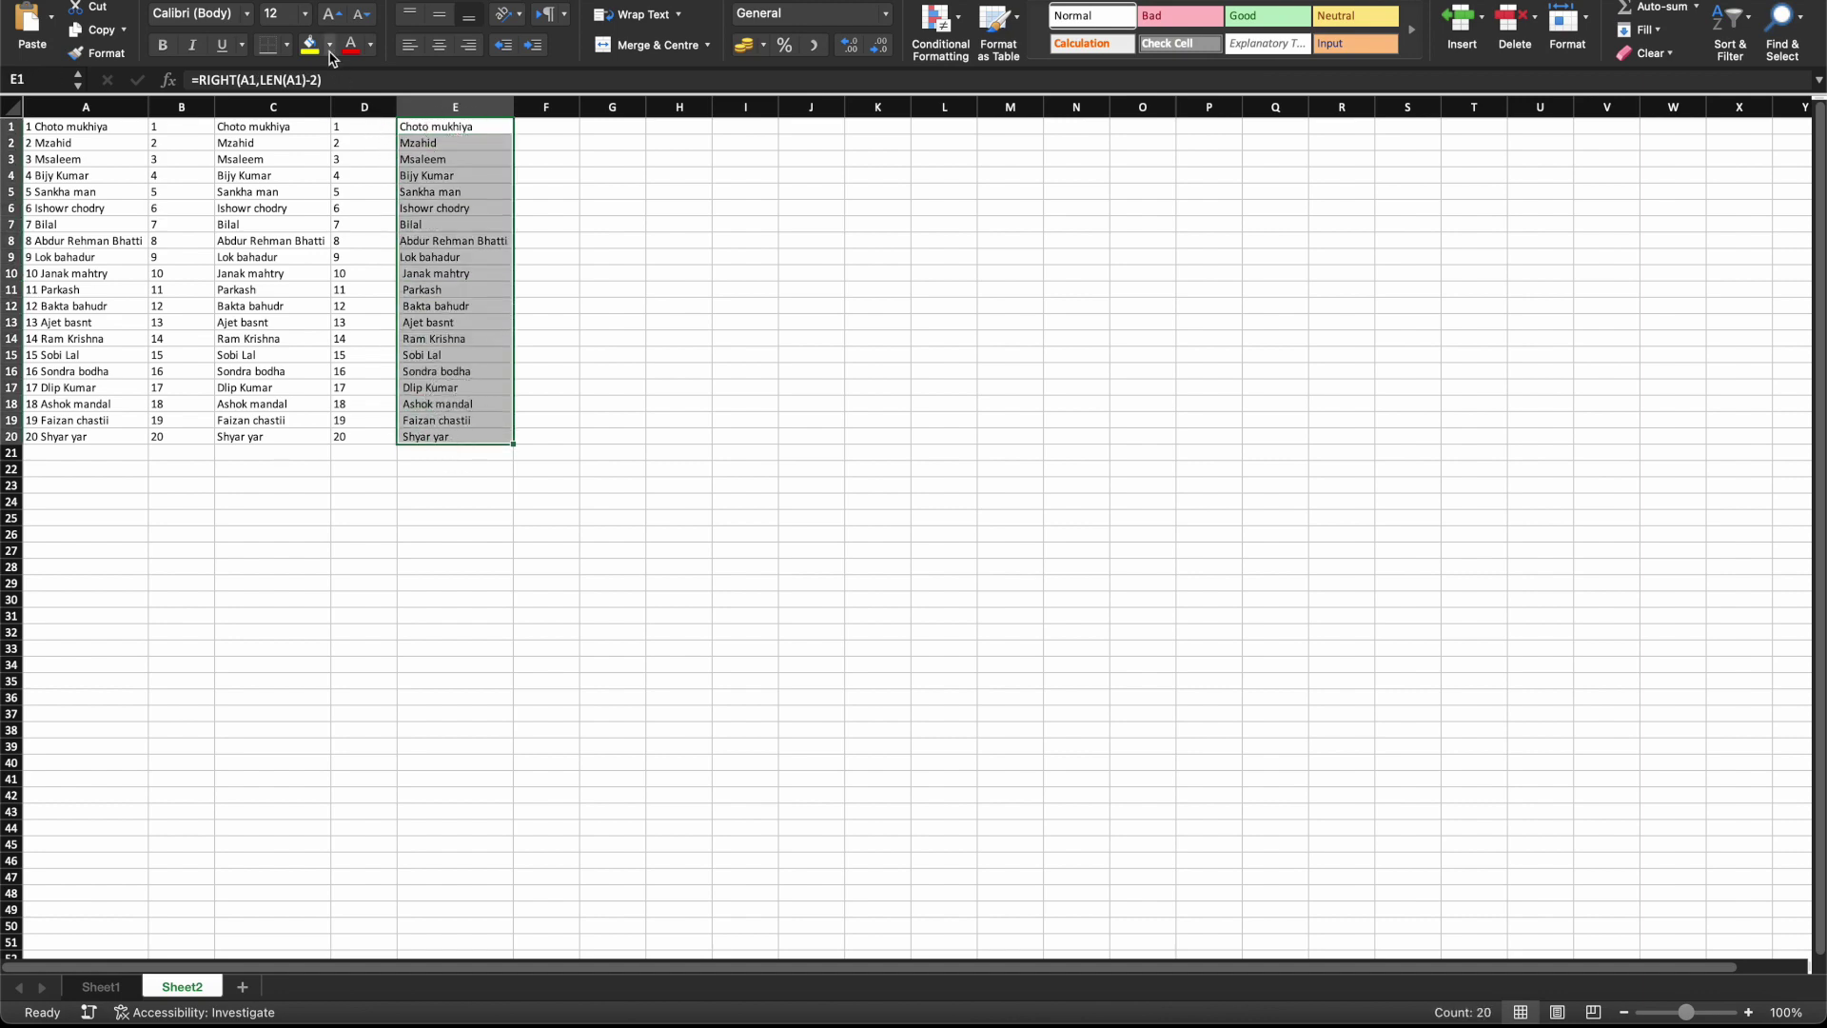
left_click(330, 15)
left_click(330, 15)
left_click(330, 15)
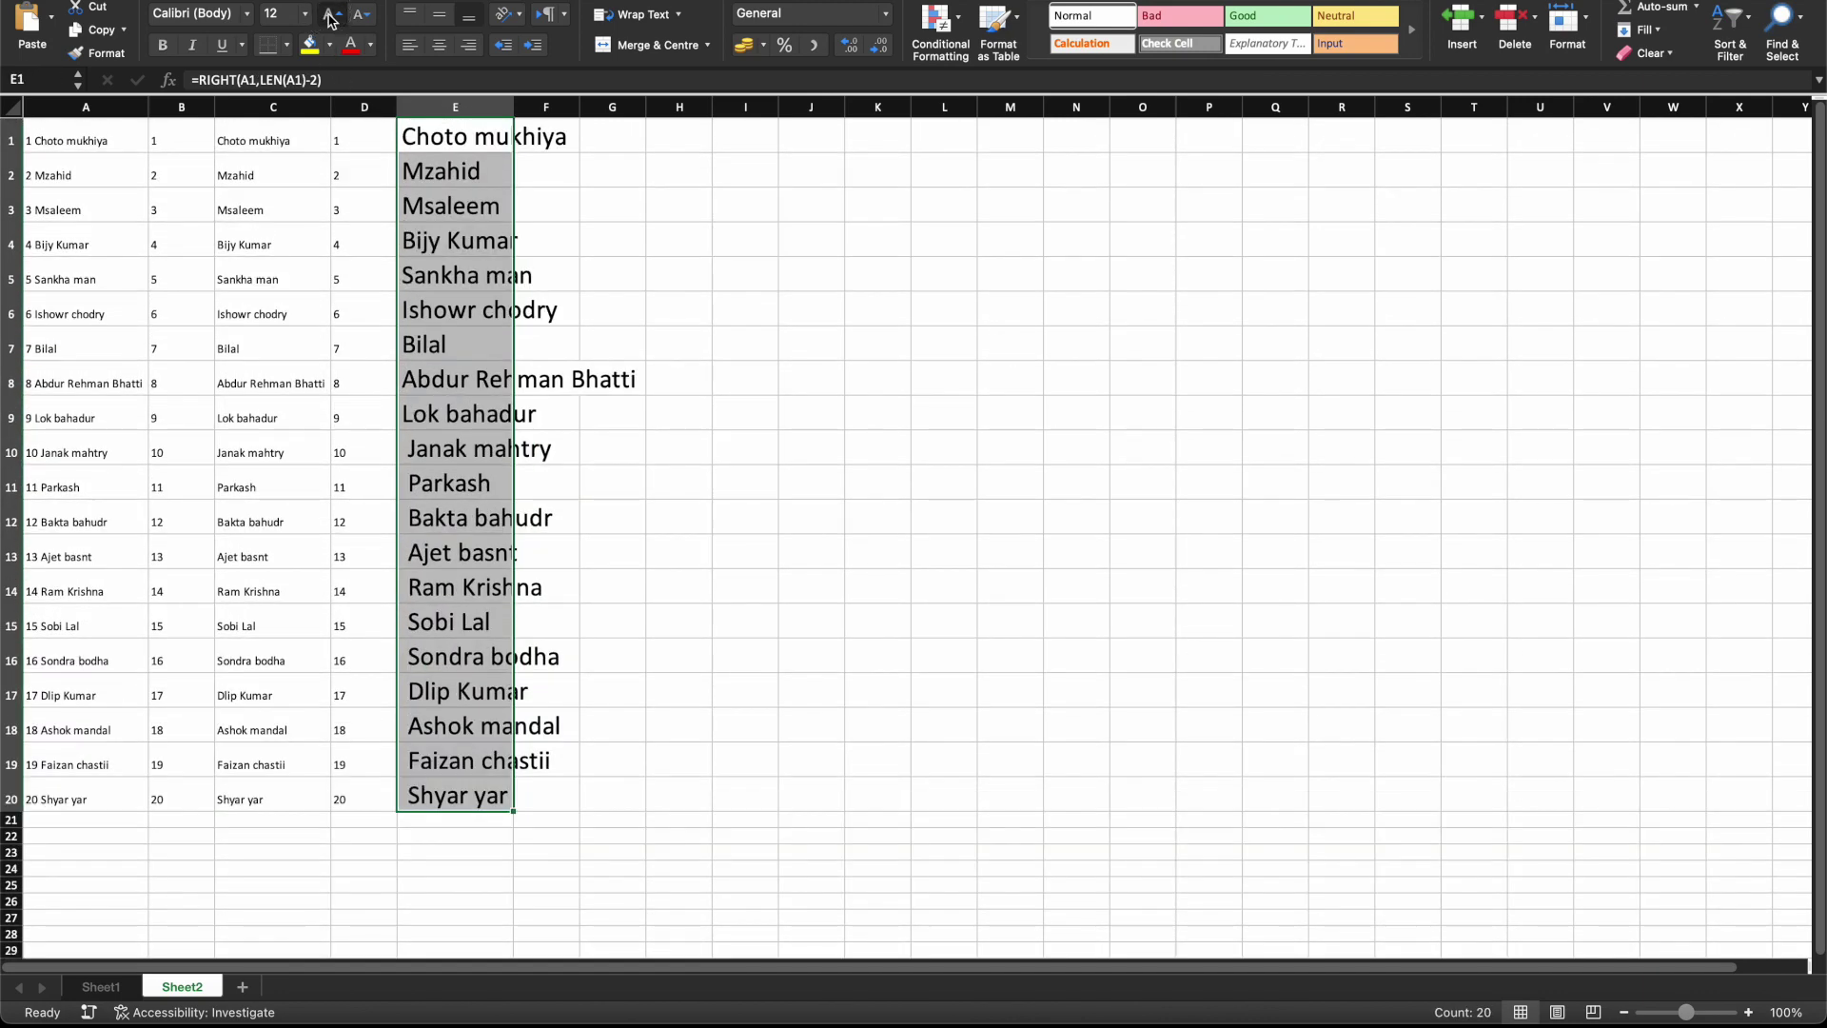
left_click(330, 15)
left_click(330, 15)
left_click(553, 519)
scroll(447, 533, "down", 2)
scroll(438, 509, "down", 2)
scroll(435, 503, "down", 2)
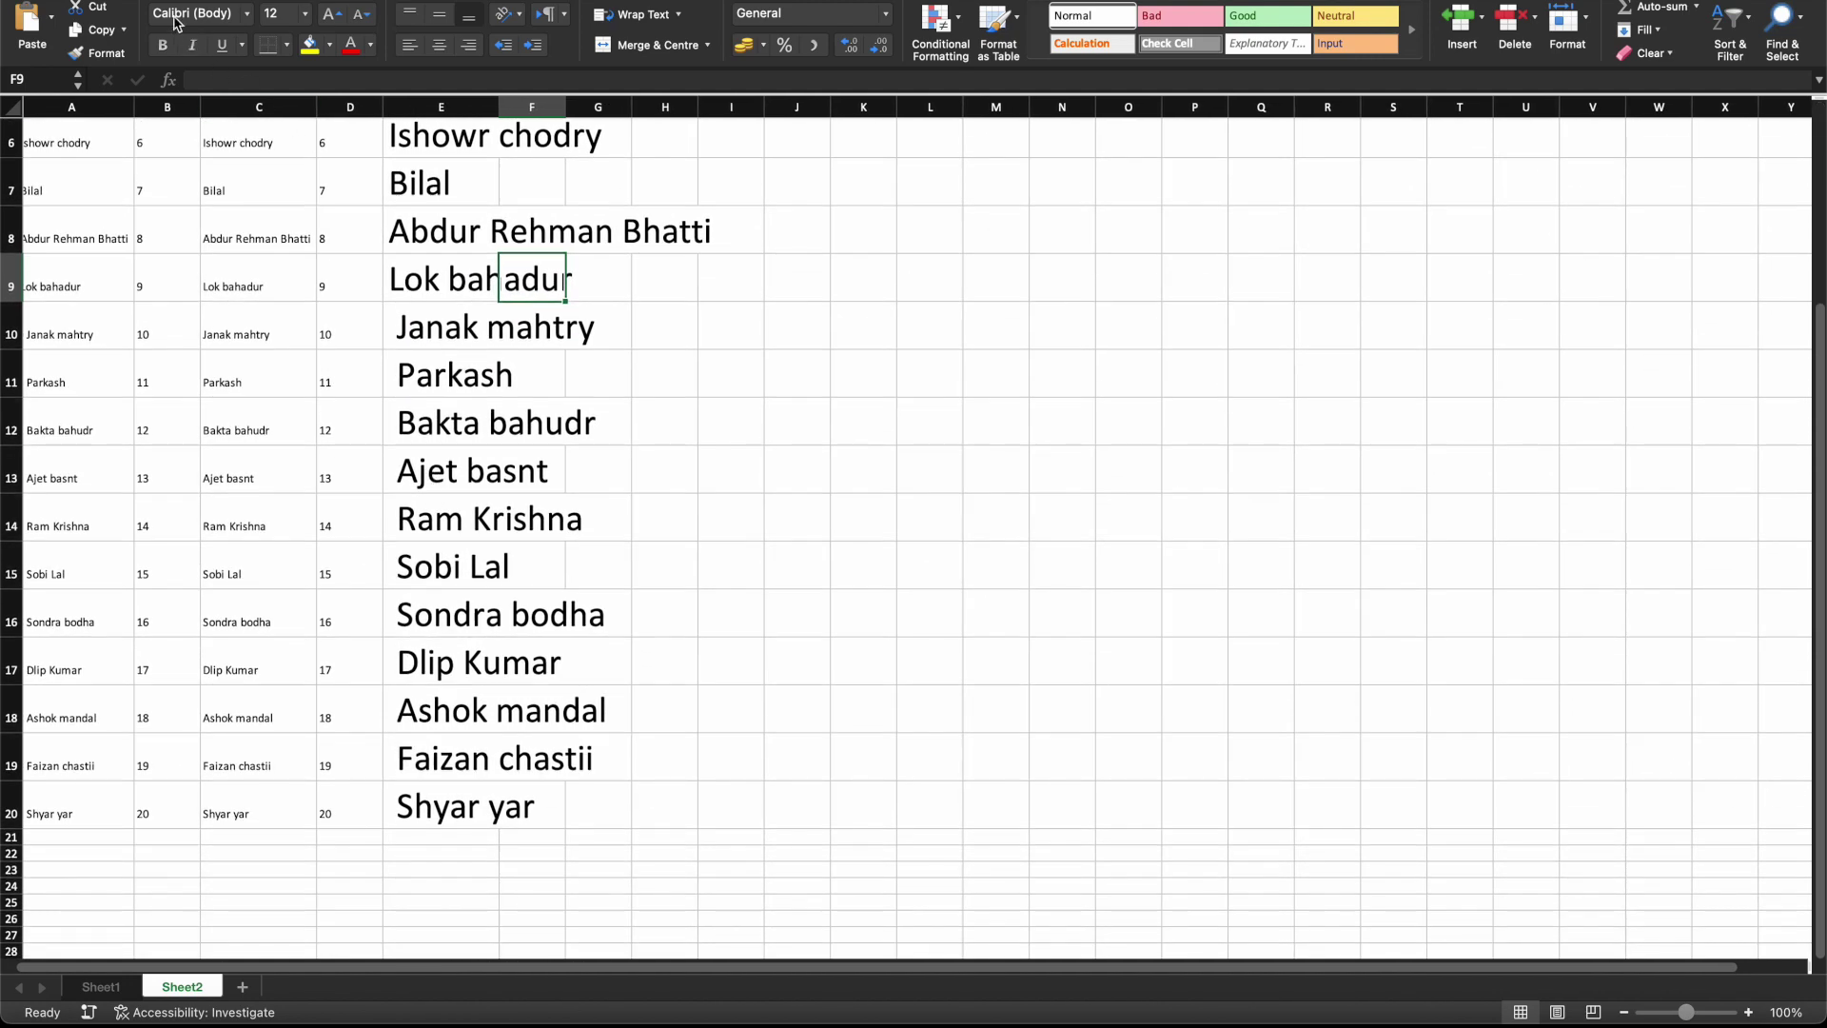
left_click(165, 5)
left_click(203, 29)
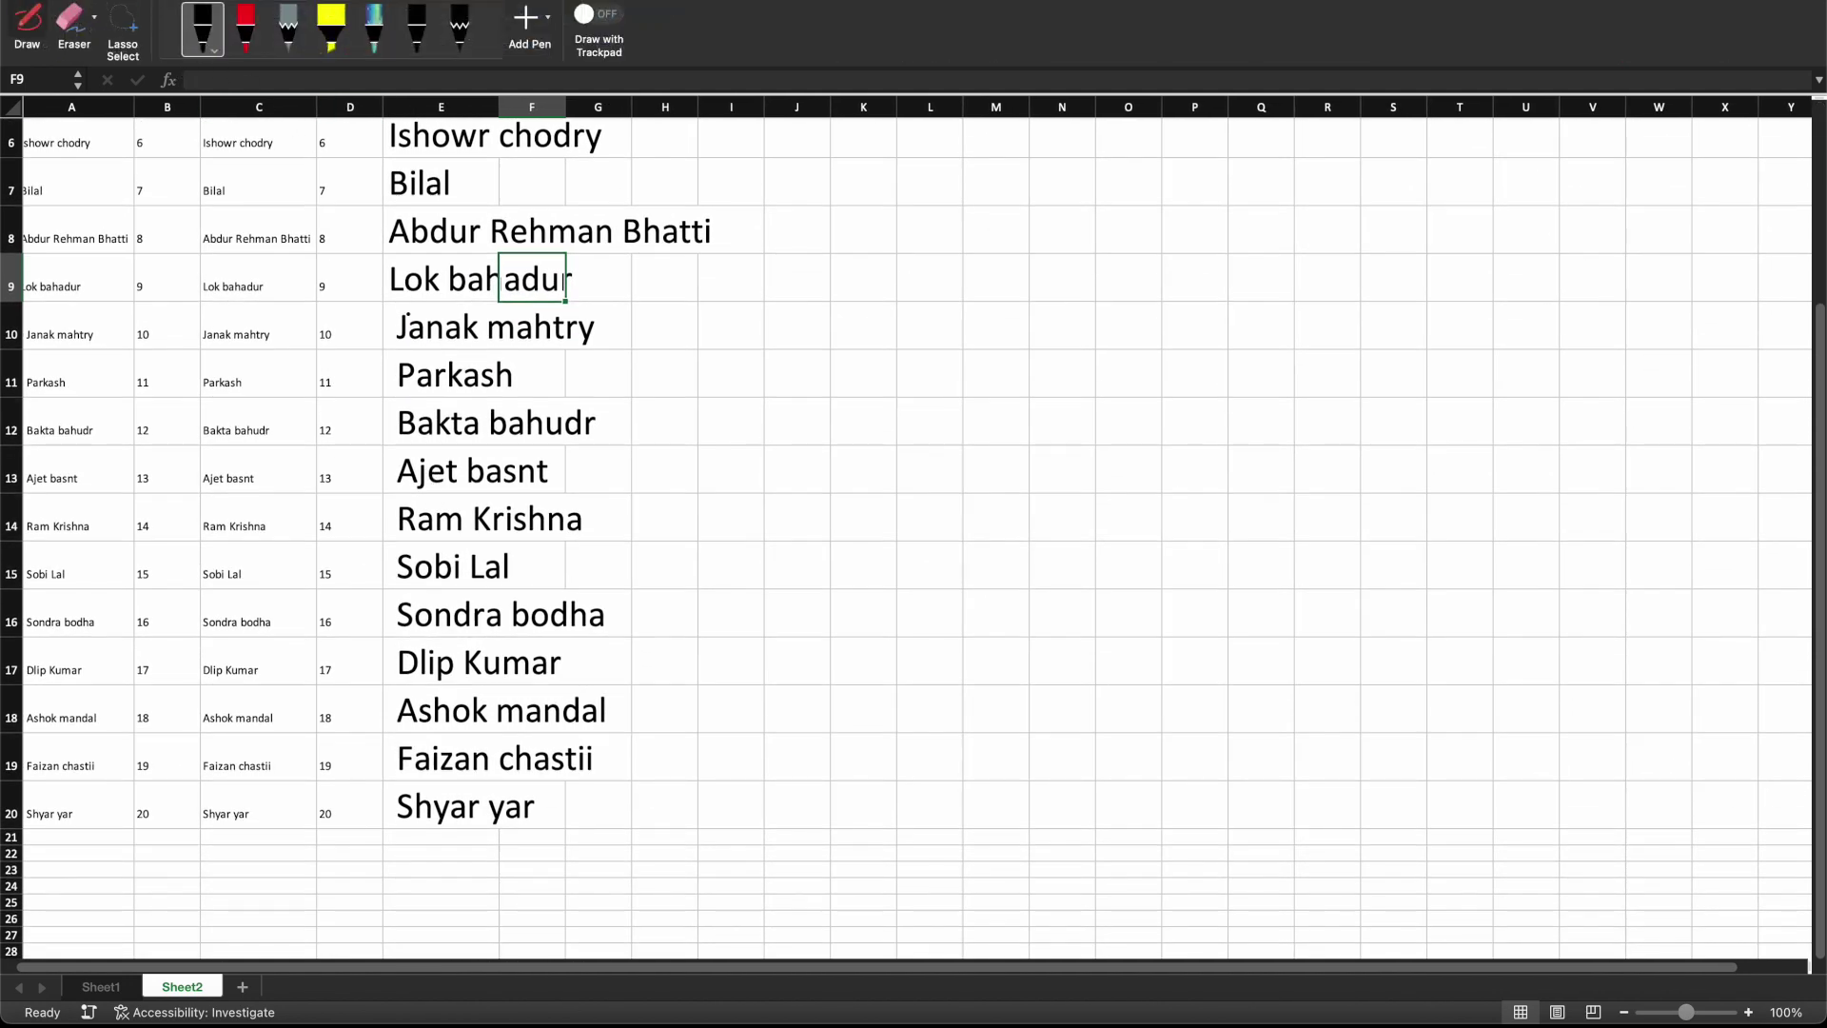
left_click(246, 29)
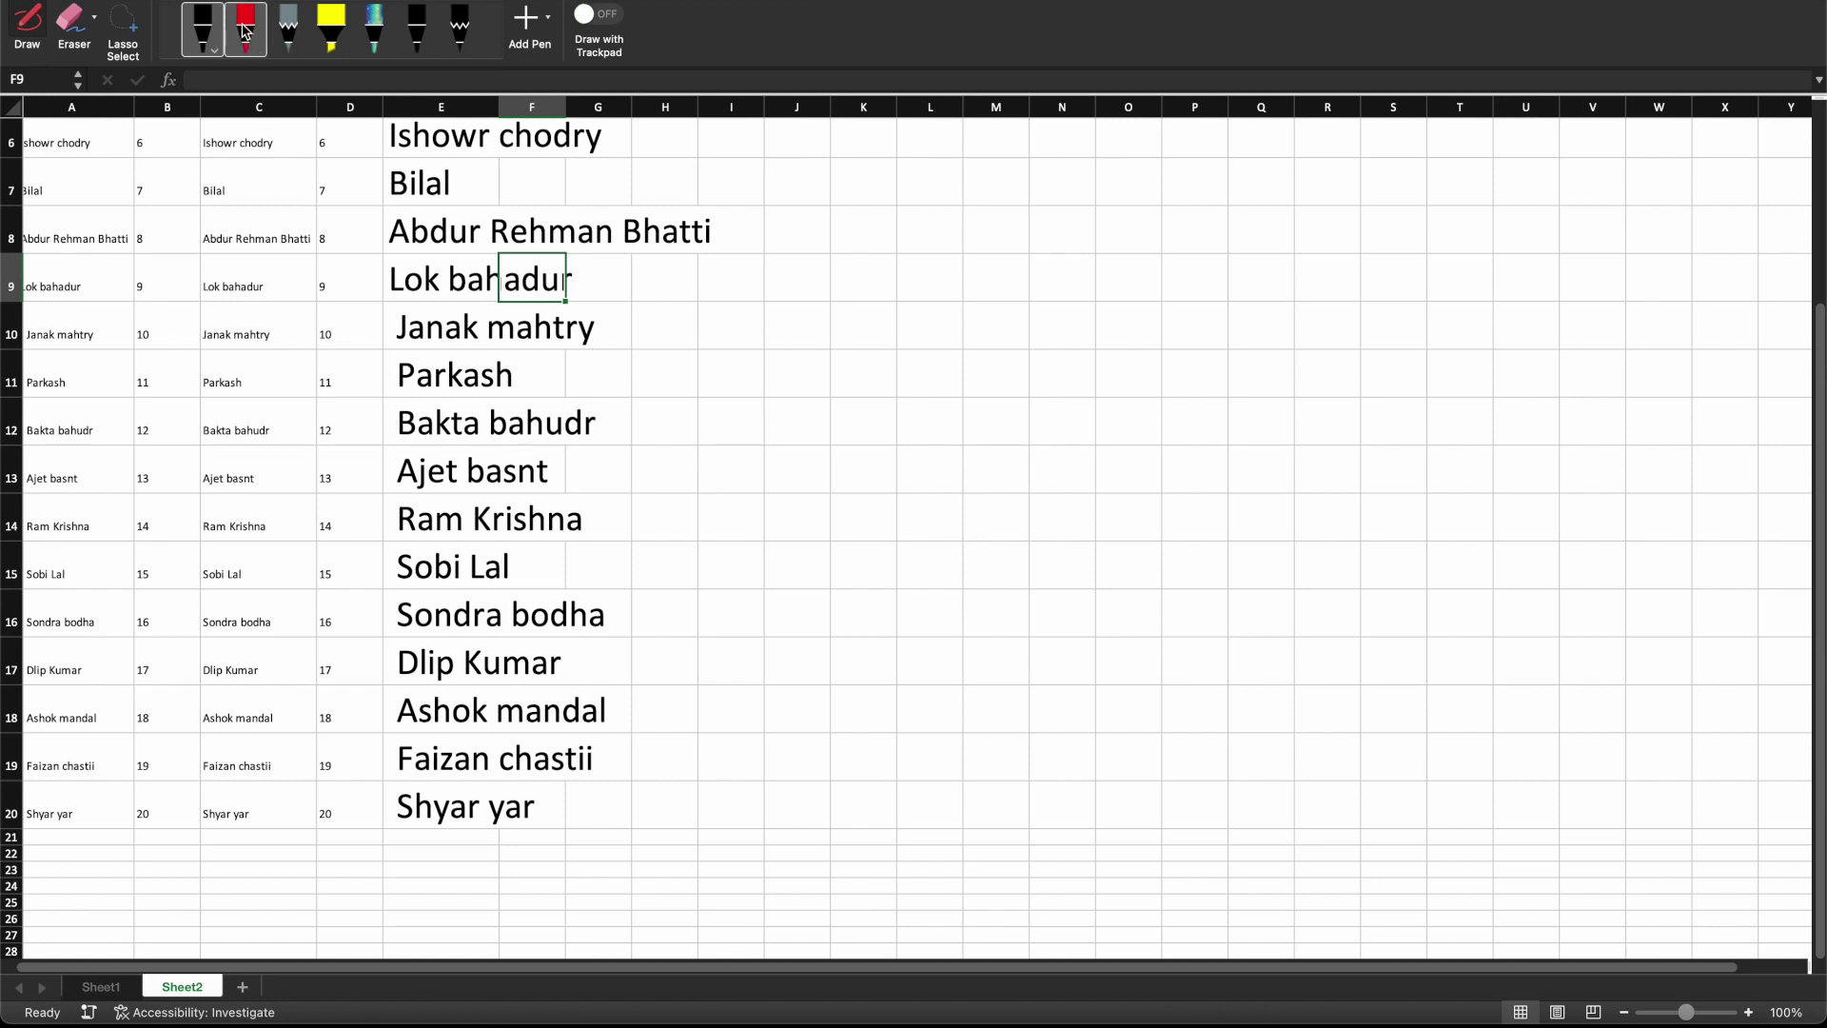
left_click_drag(389, 321, 382, 847)
scroll(914, 523, "up", 4)
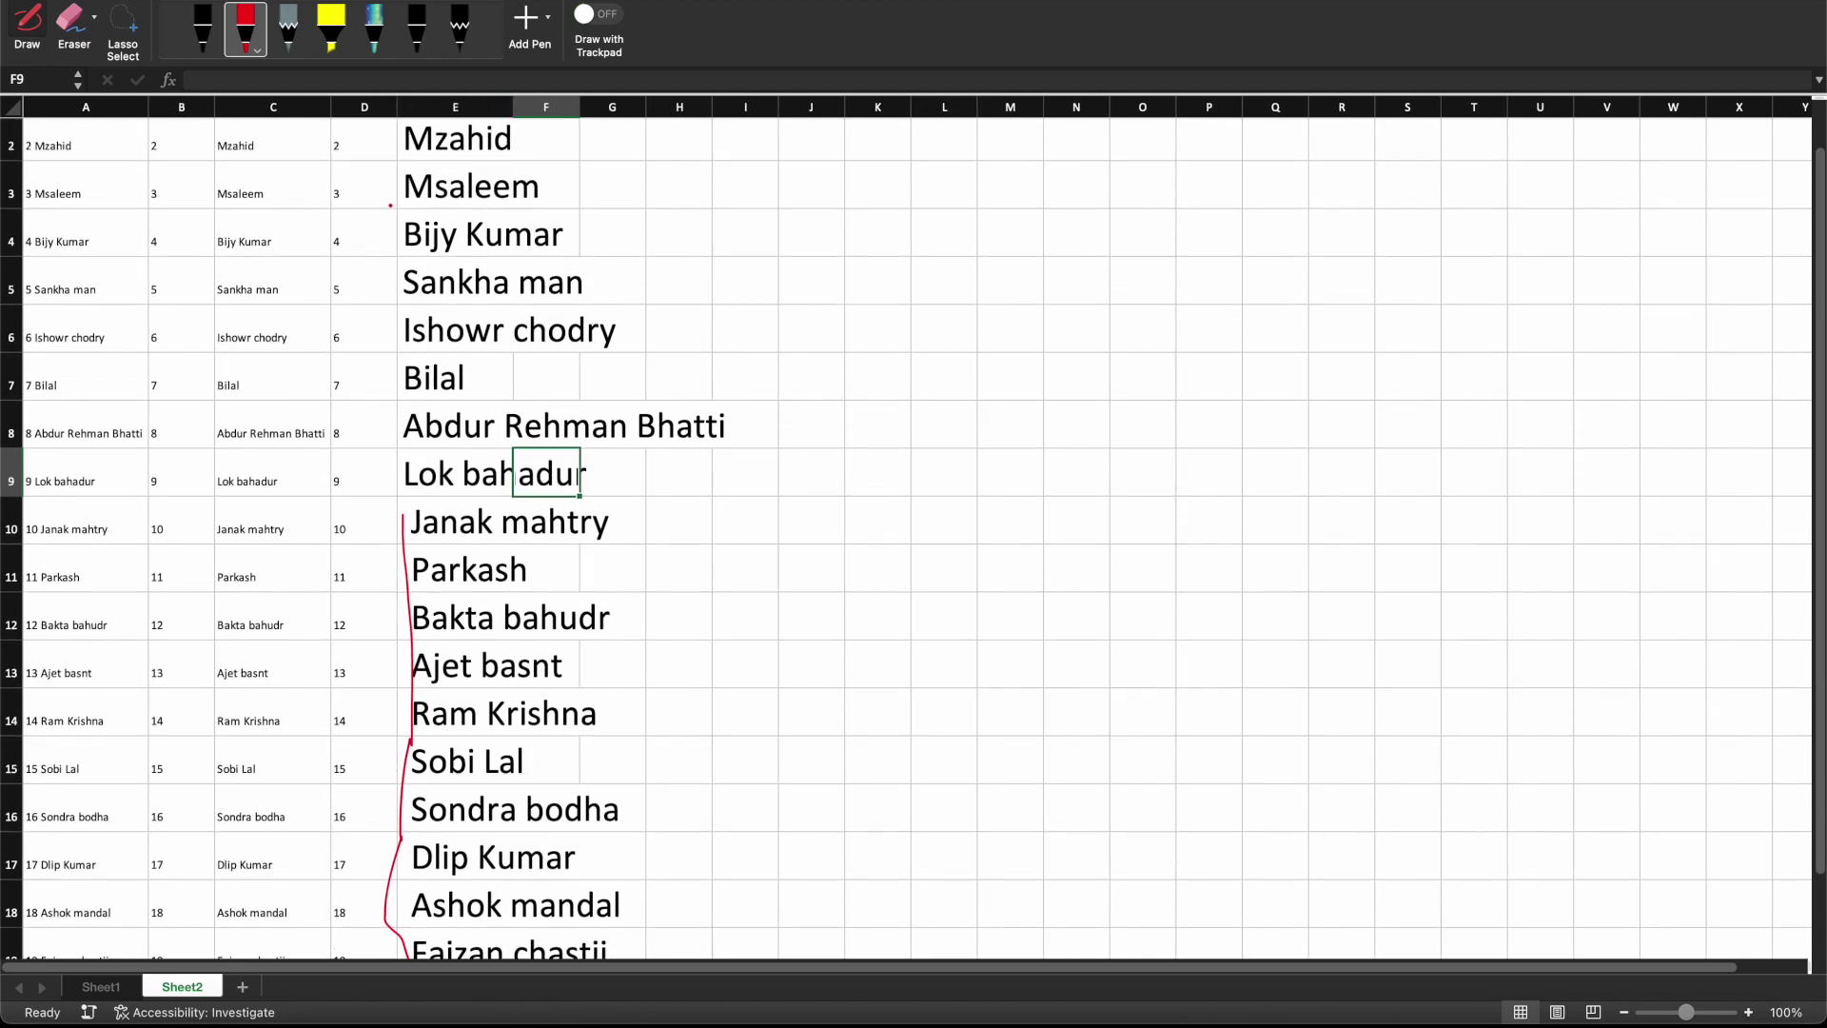
left_click_drag(402, 144, 421, 552)
key("super+z")
key("super+z")
key("super+z")
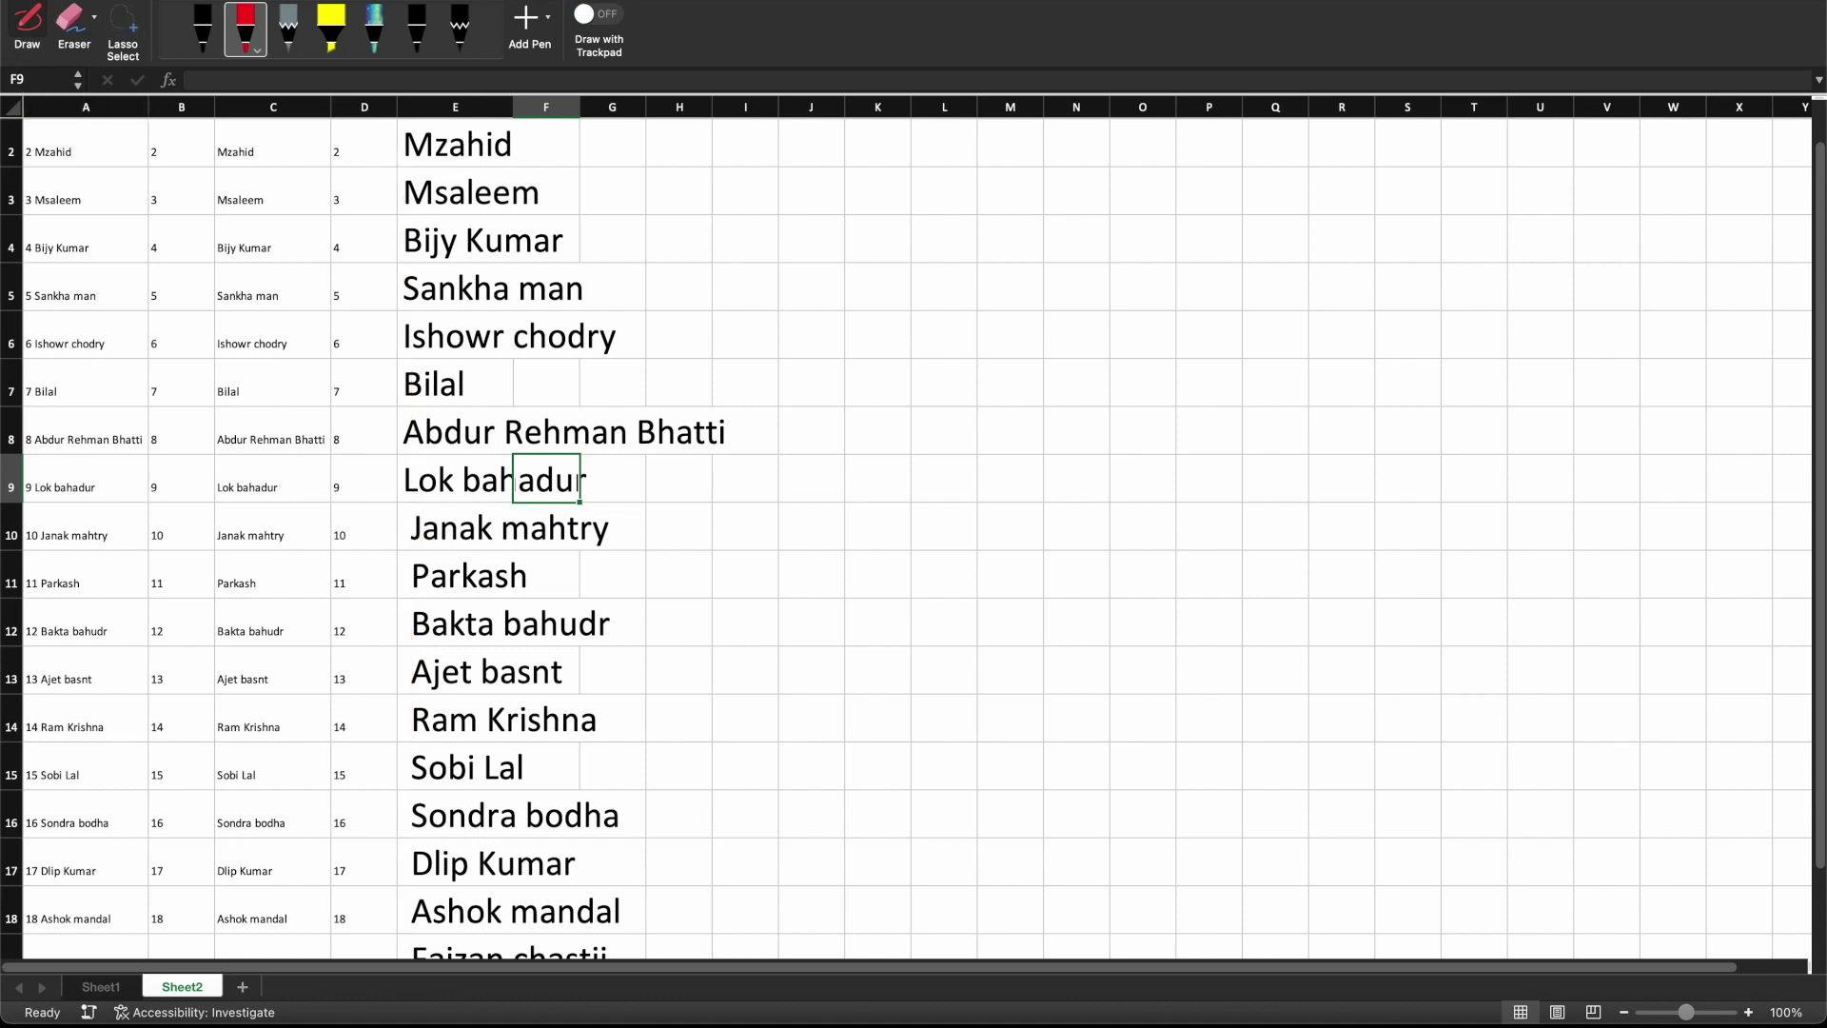
scroll(914, 533, "up", 1)
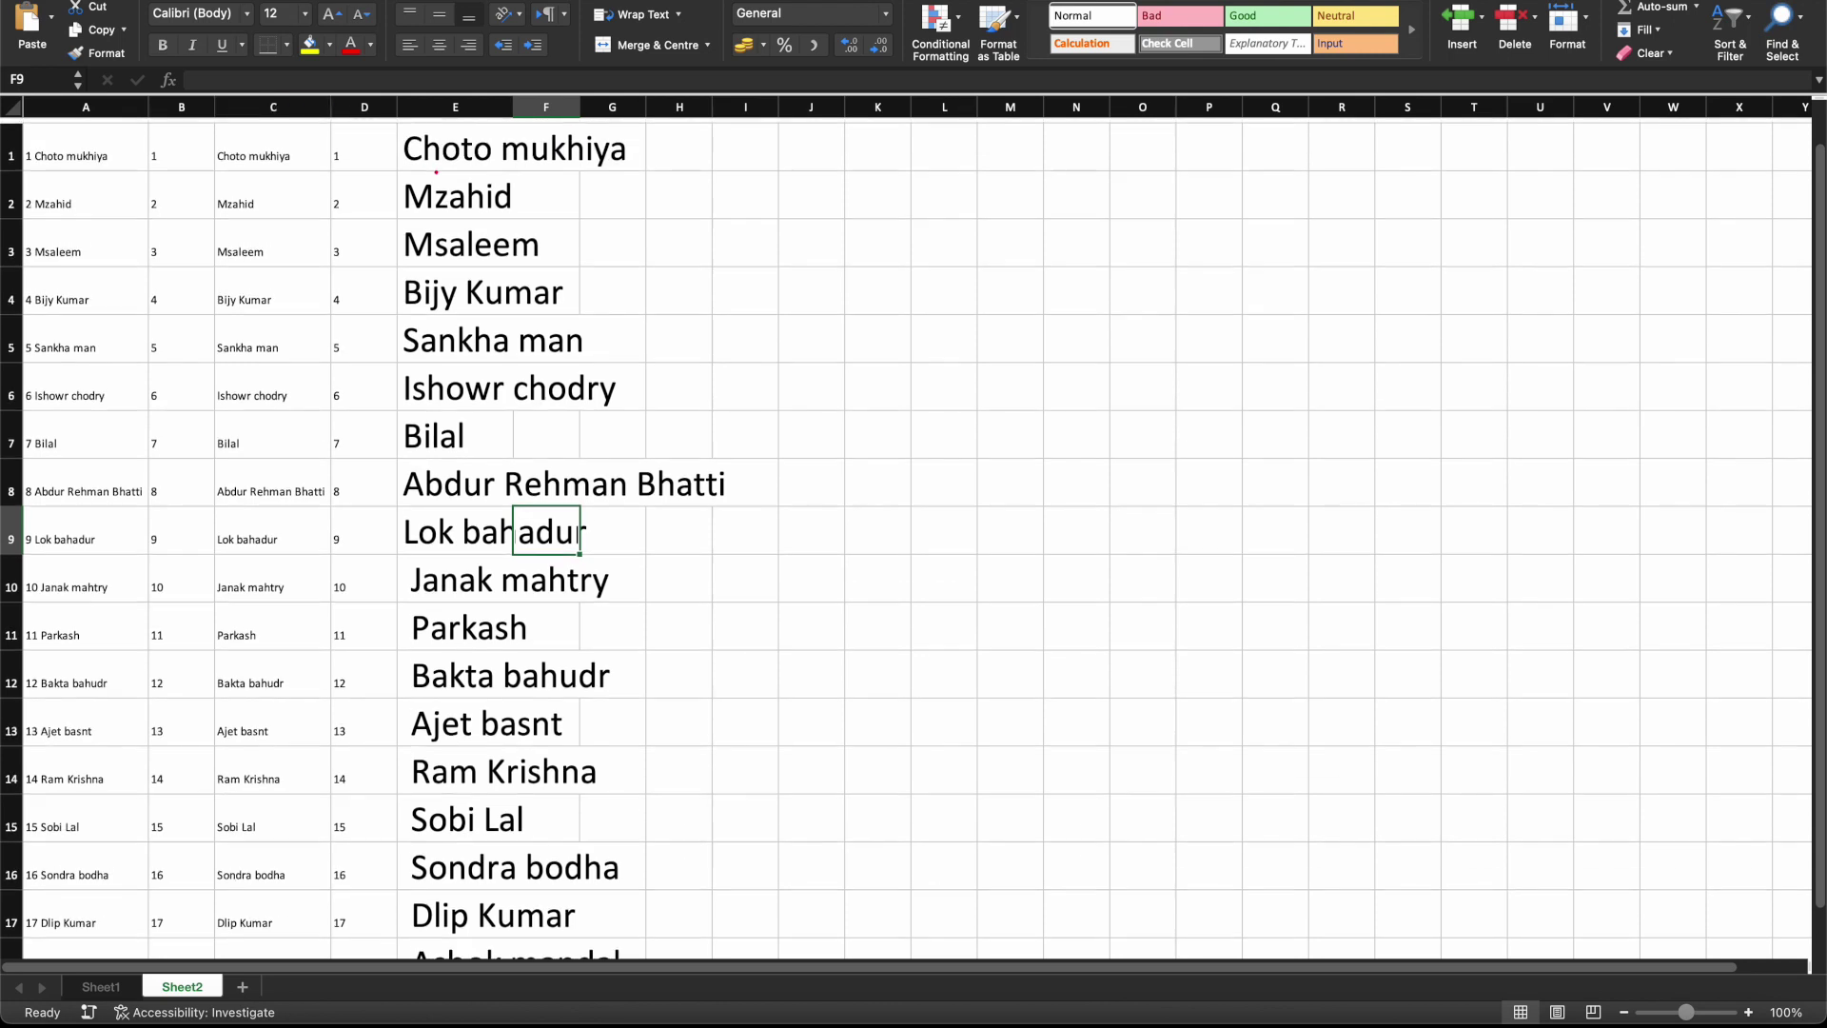
Begin adding TRIM to E1's formula, then cancel the mistyped edit.
left_click(430, 125)
left_click(201, 81)
left_click(253, 220)
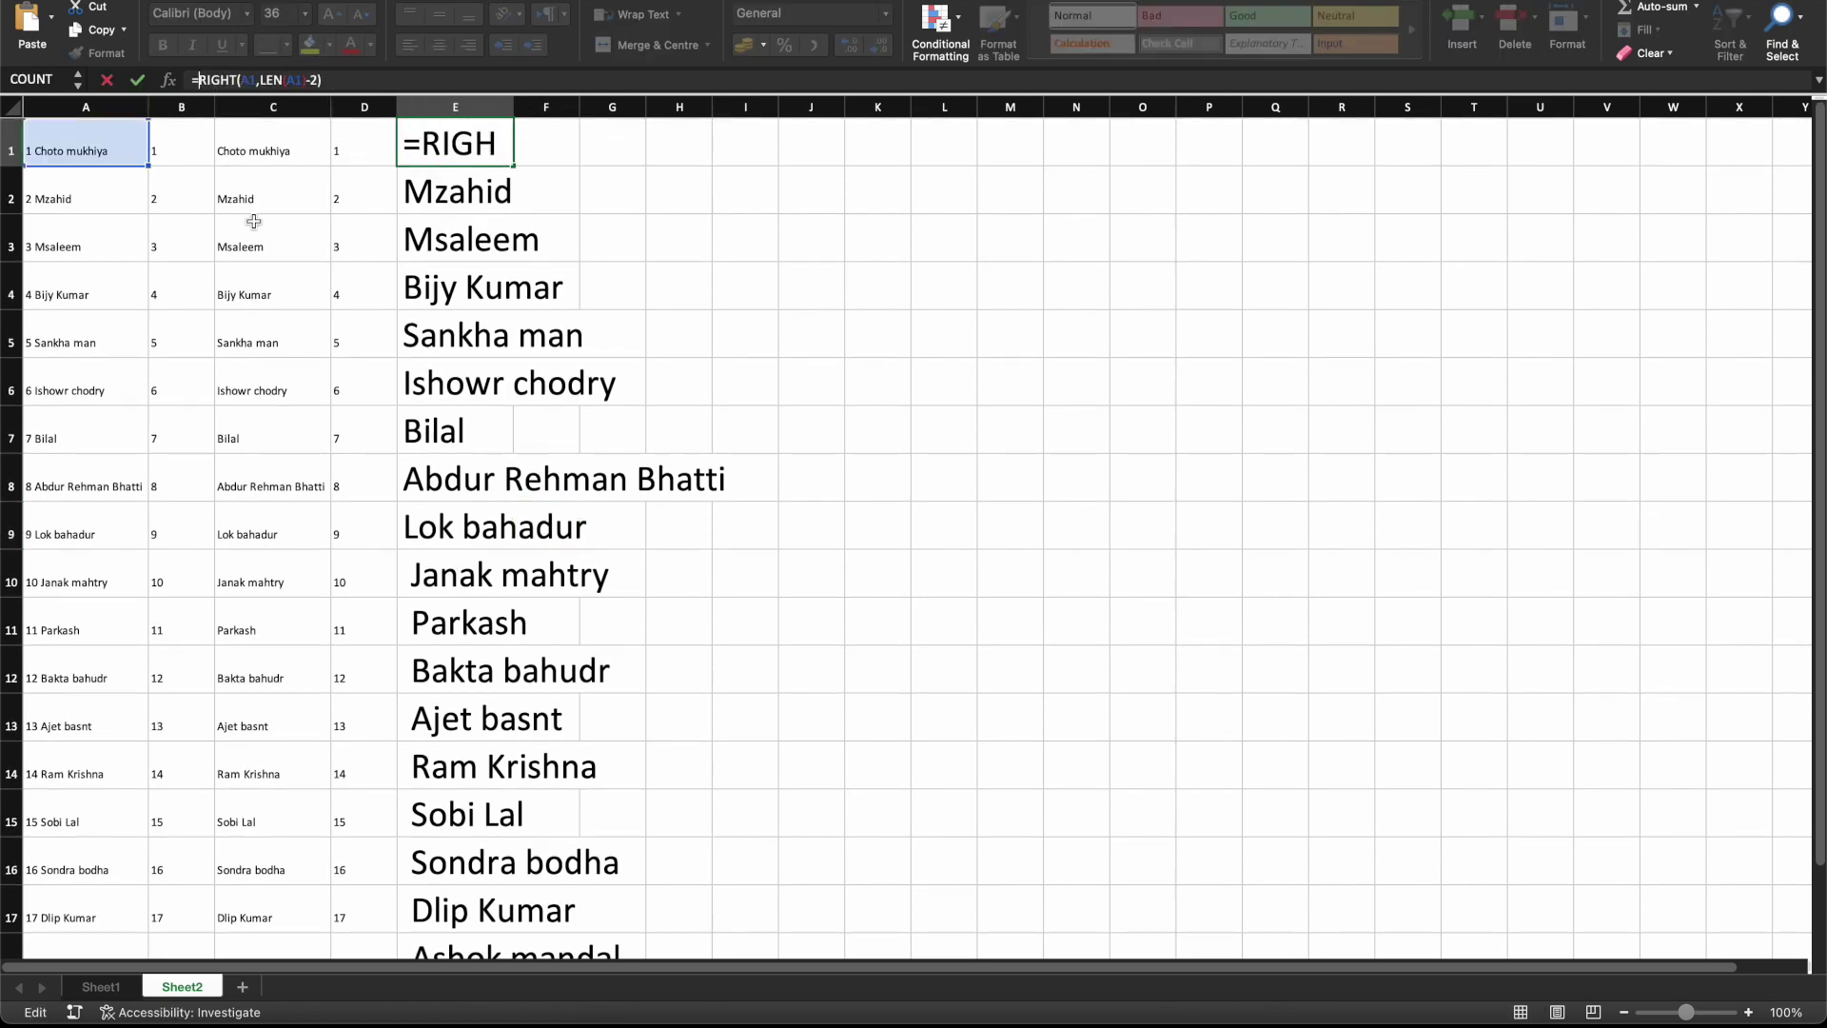
type("tri")
key("BackSpace")
key("BackSpace")
key("BackSpace")
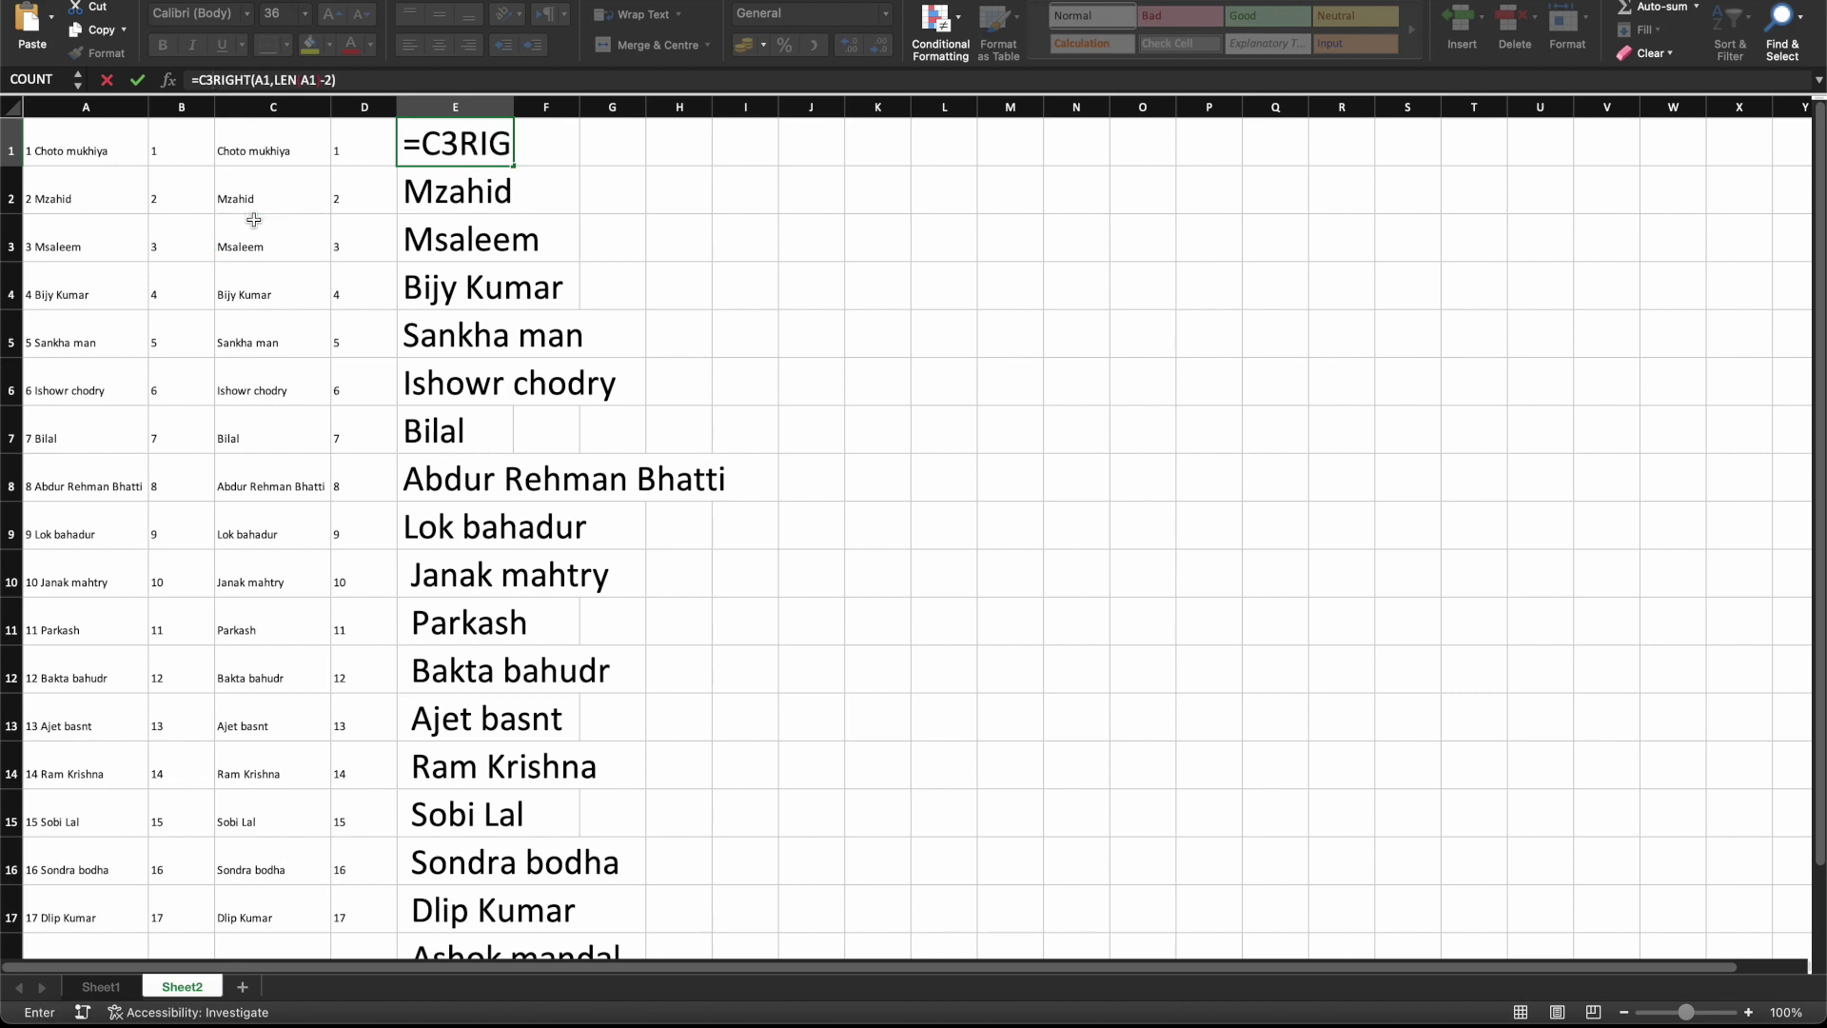
key("BackSpace")
key("BackSpace")
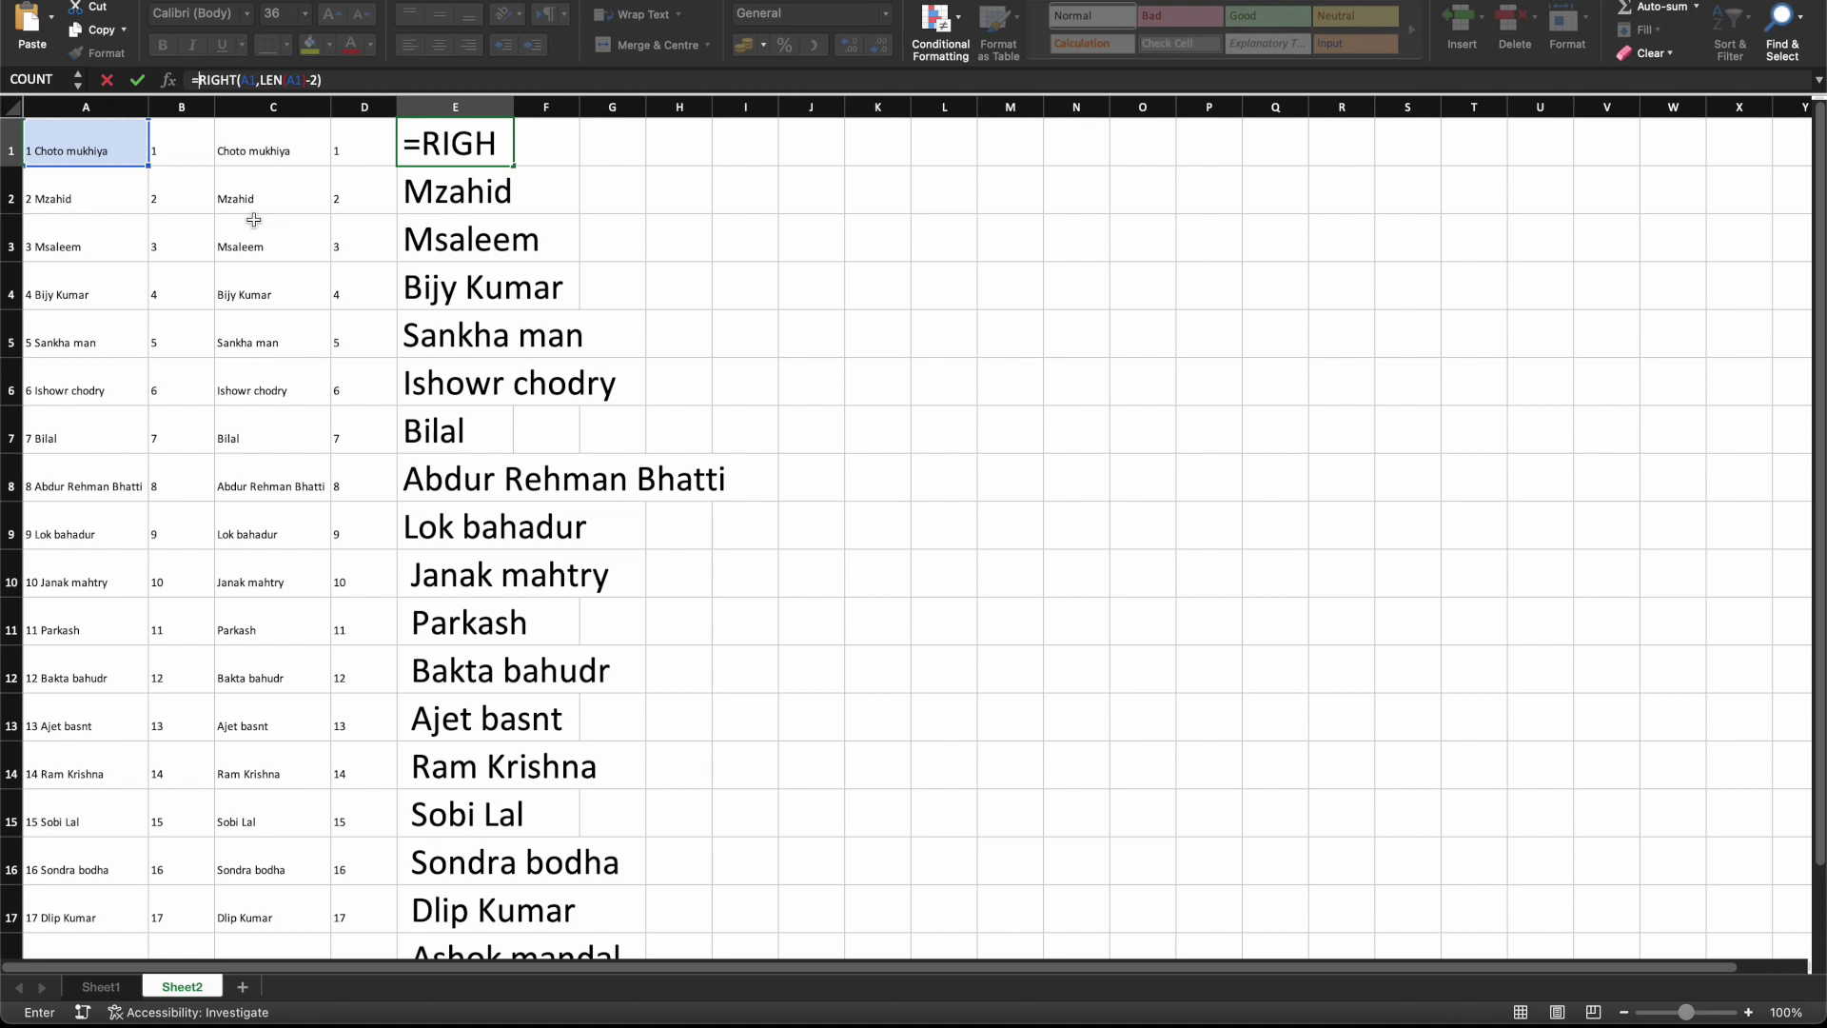
key("Escape")
Change E1's formula to =TRIM(RIGHT(A1,LEN(A1)-2)).
left_click(200, 81)
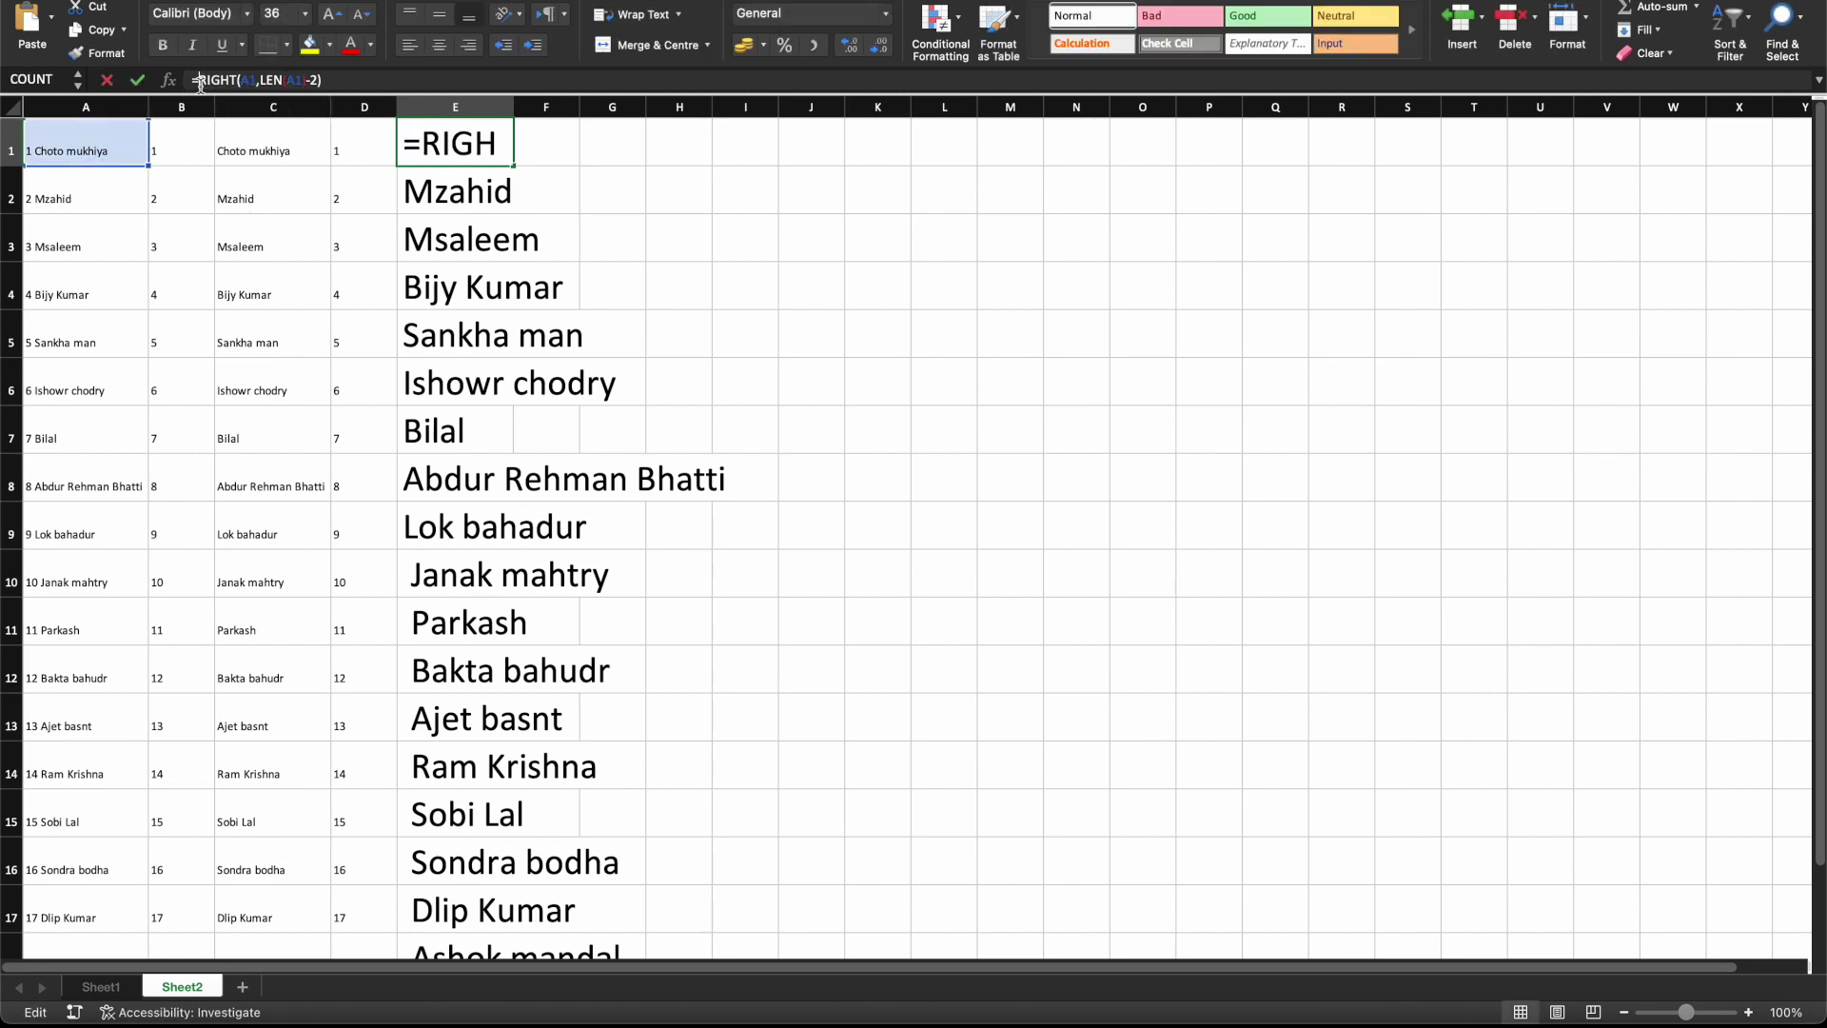
type("trim")
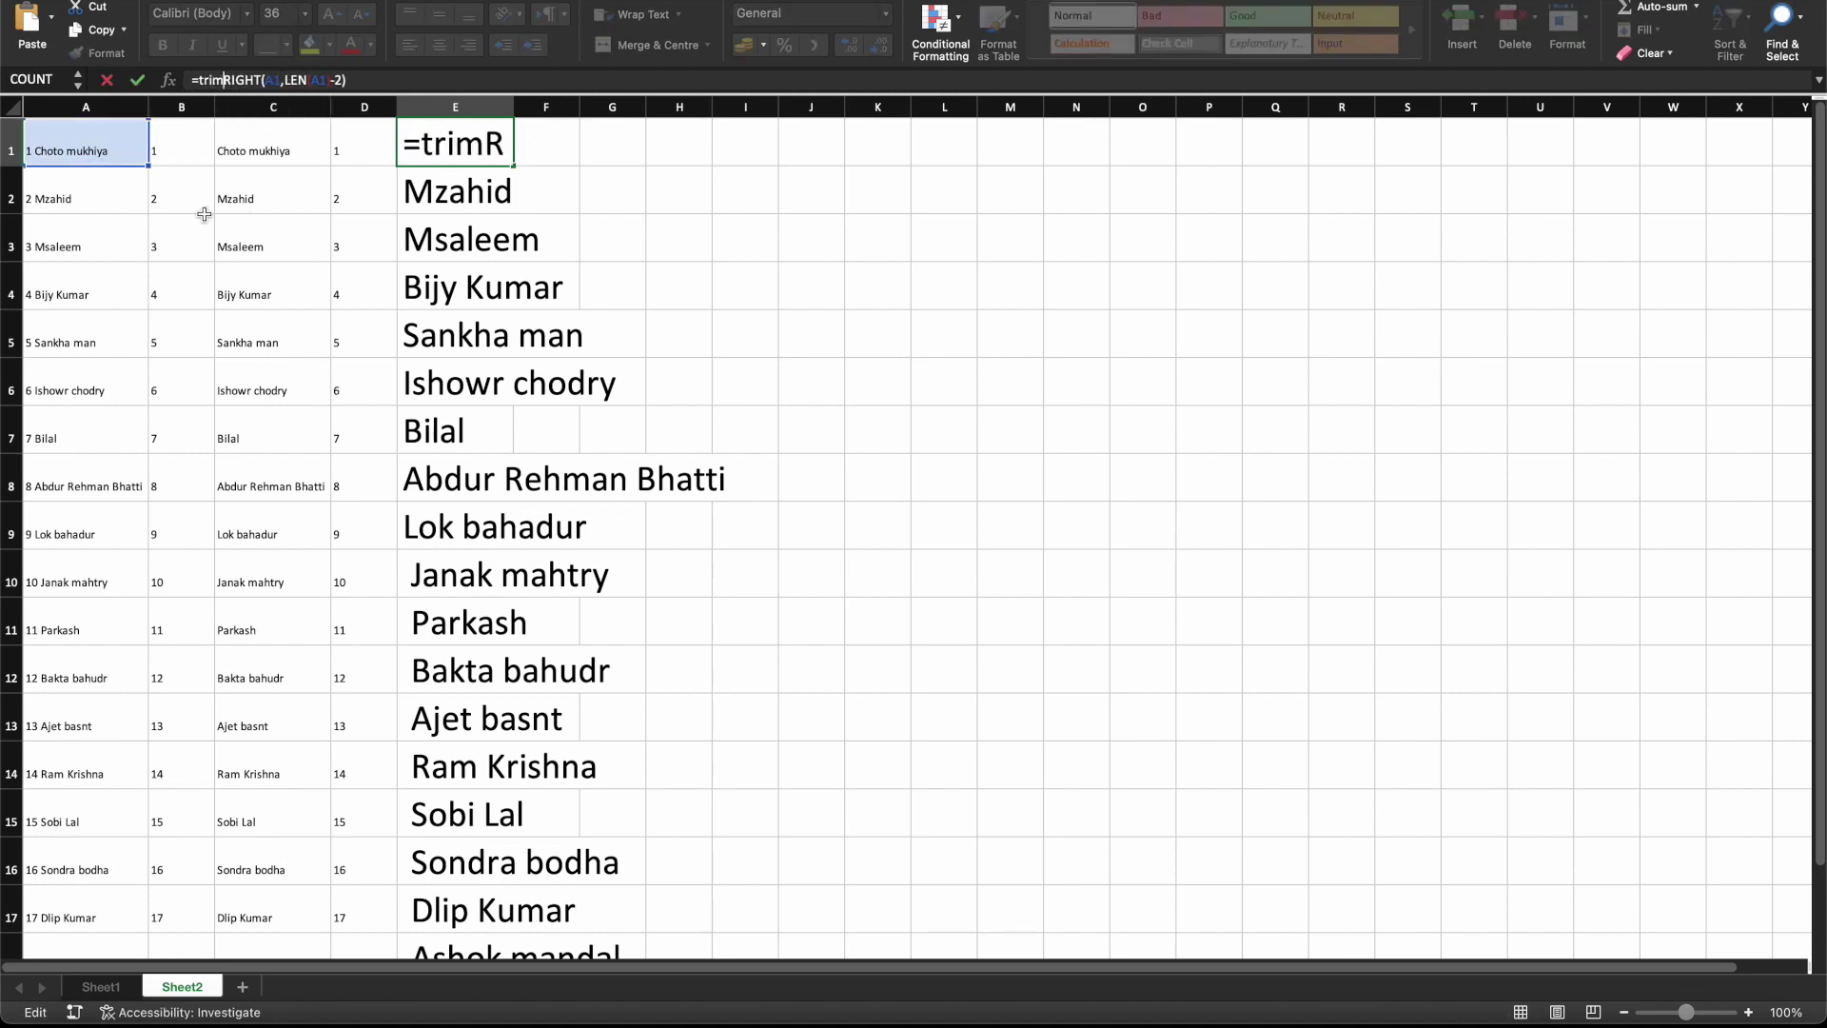
type("(")
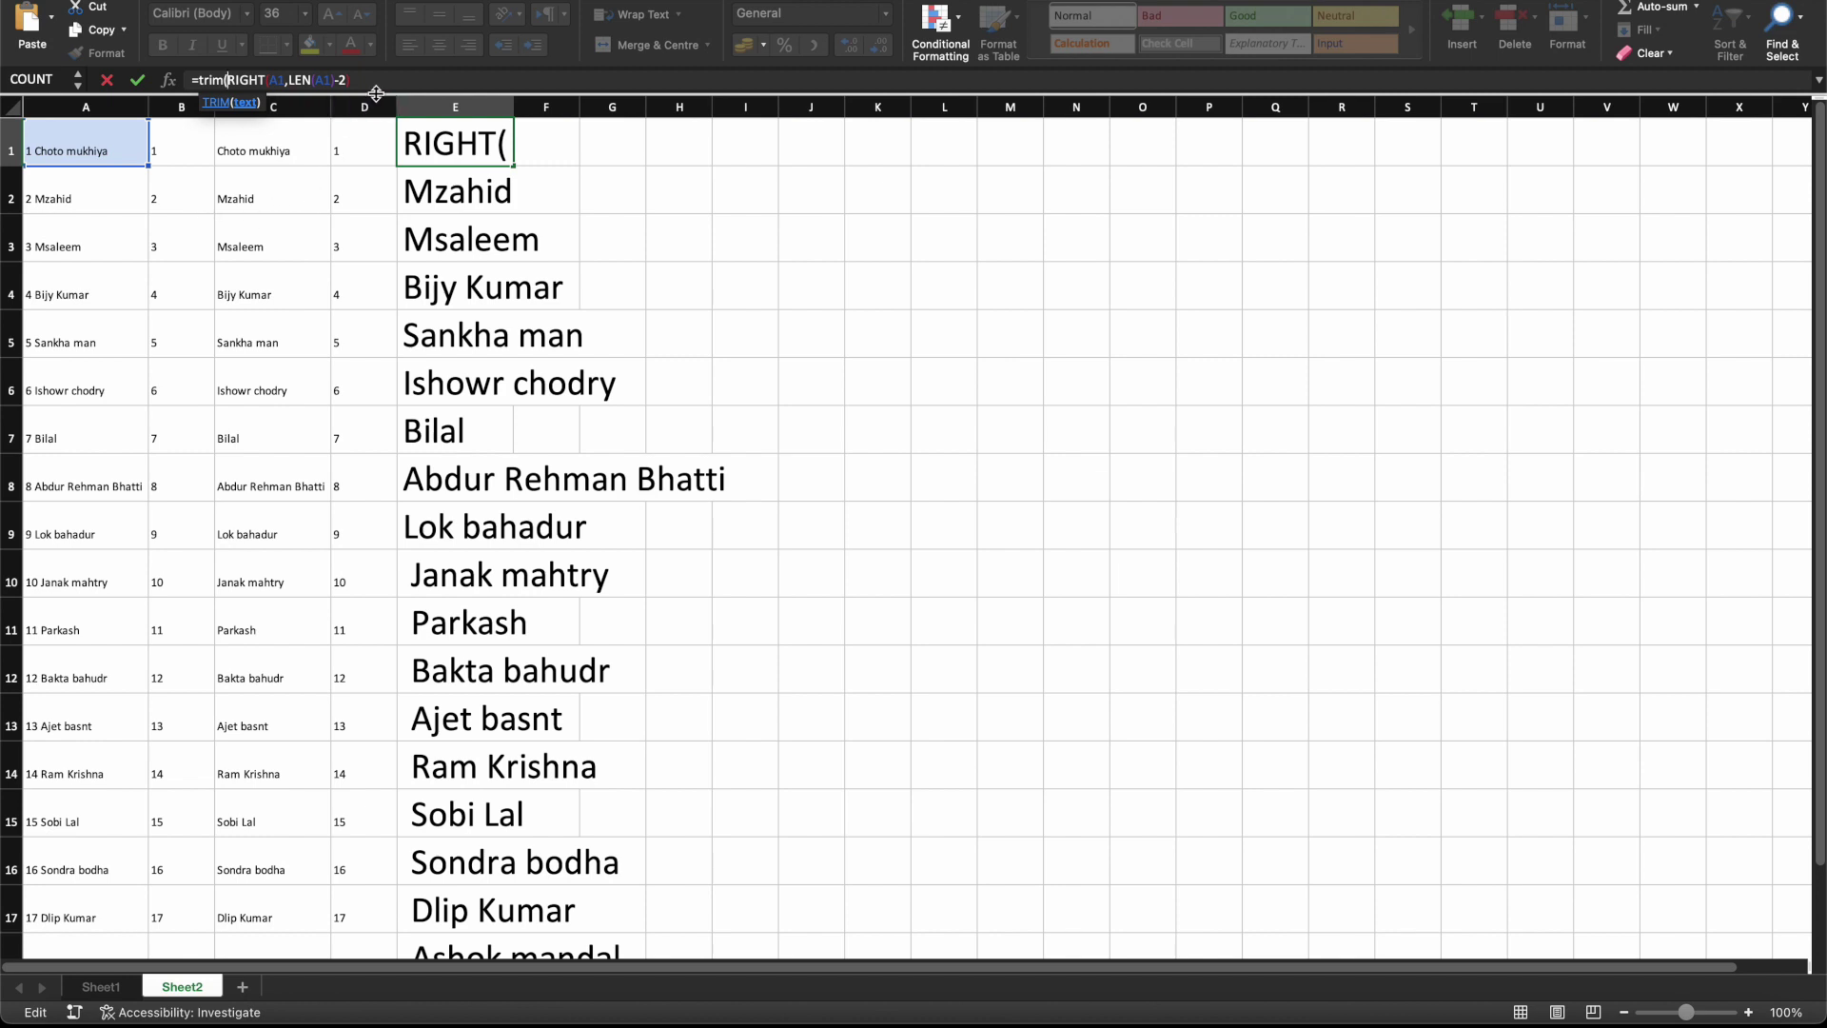
left_click(368, 80)
type(")")
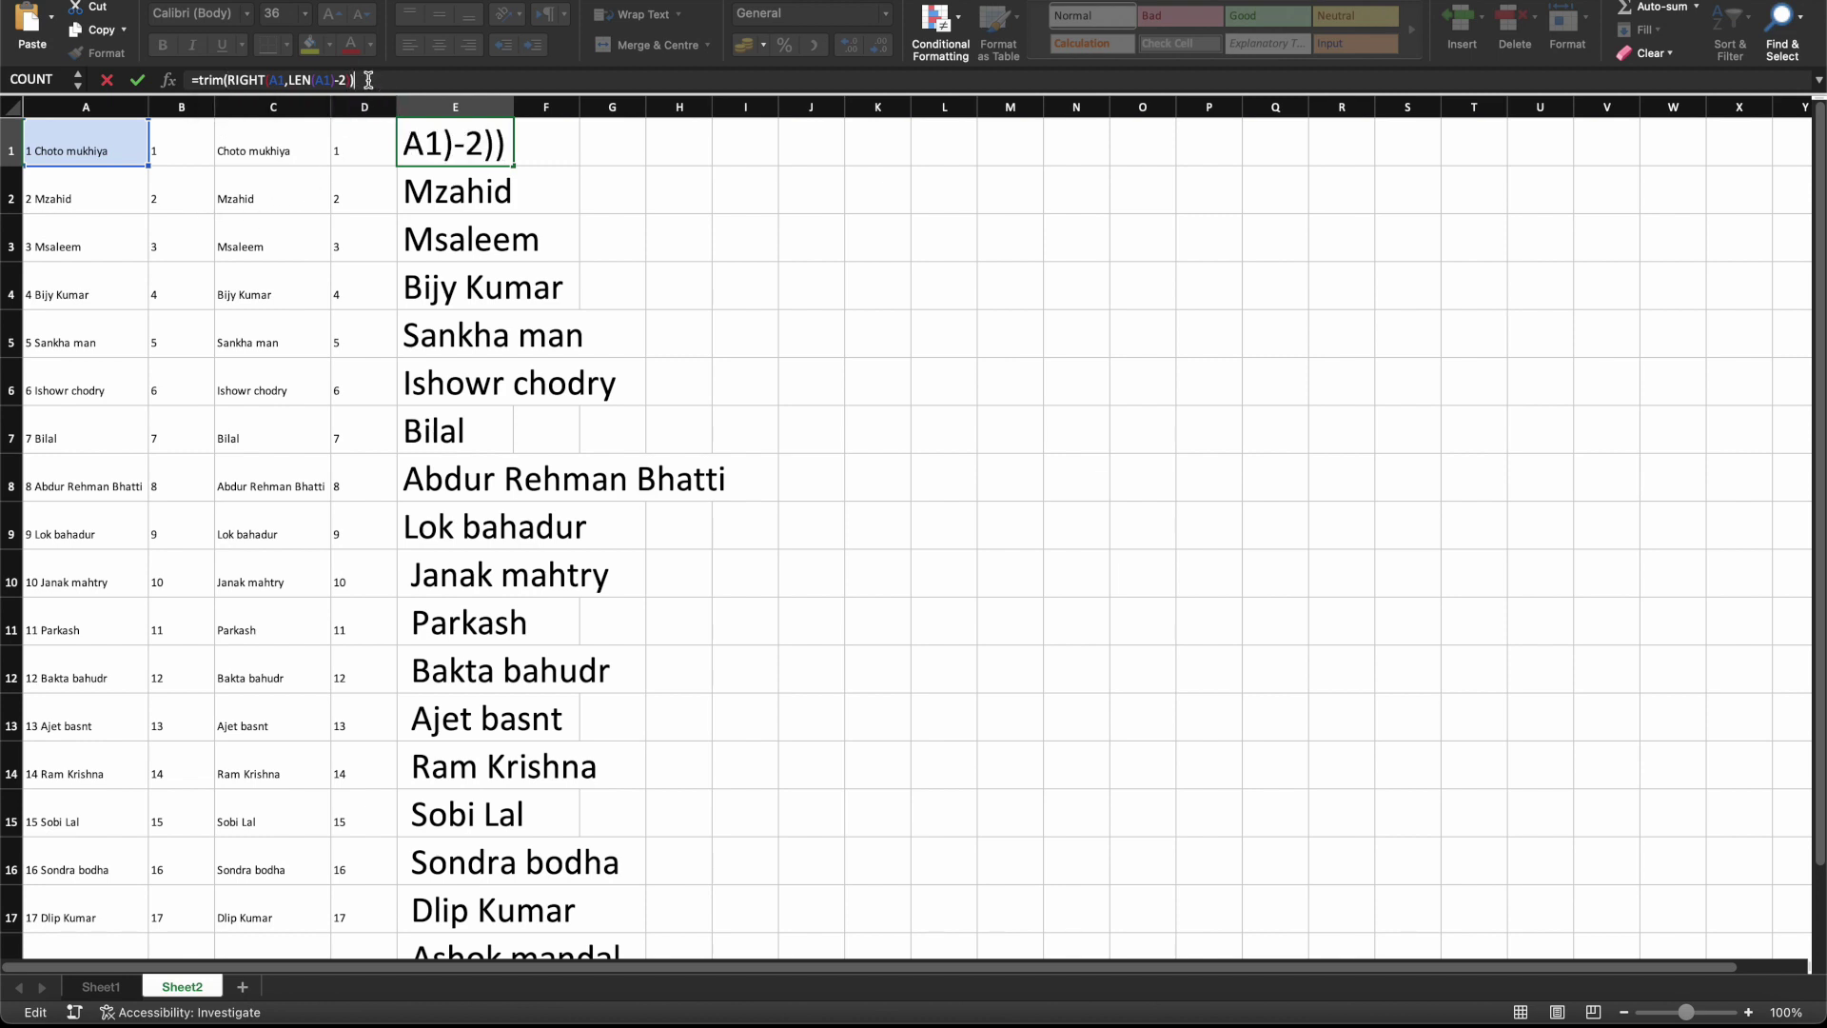
key("Return")
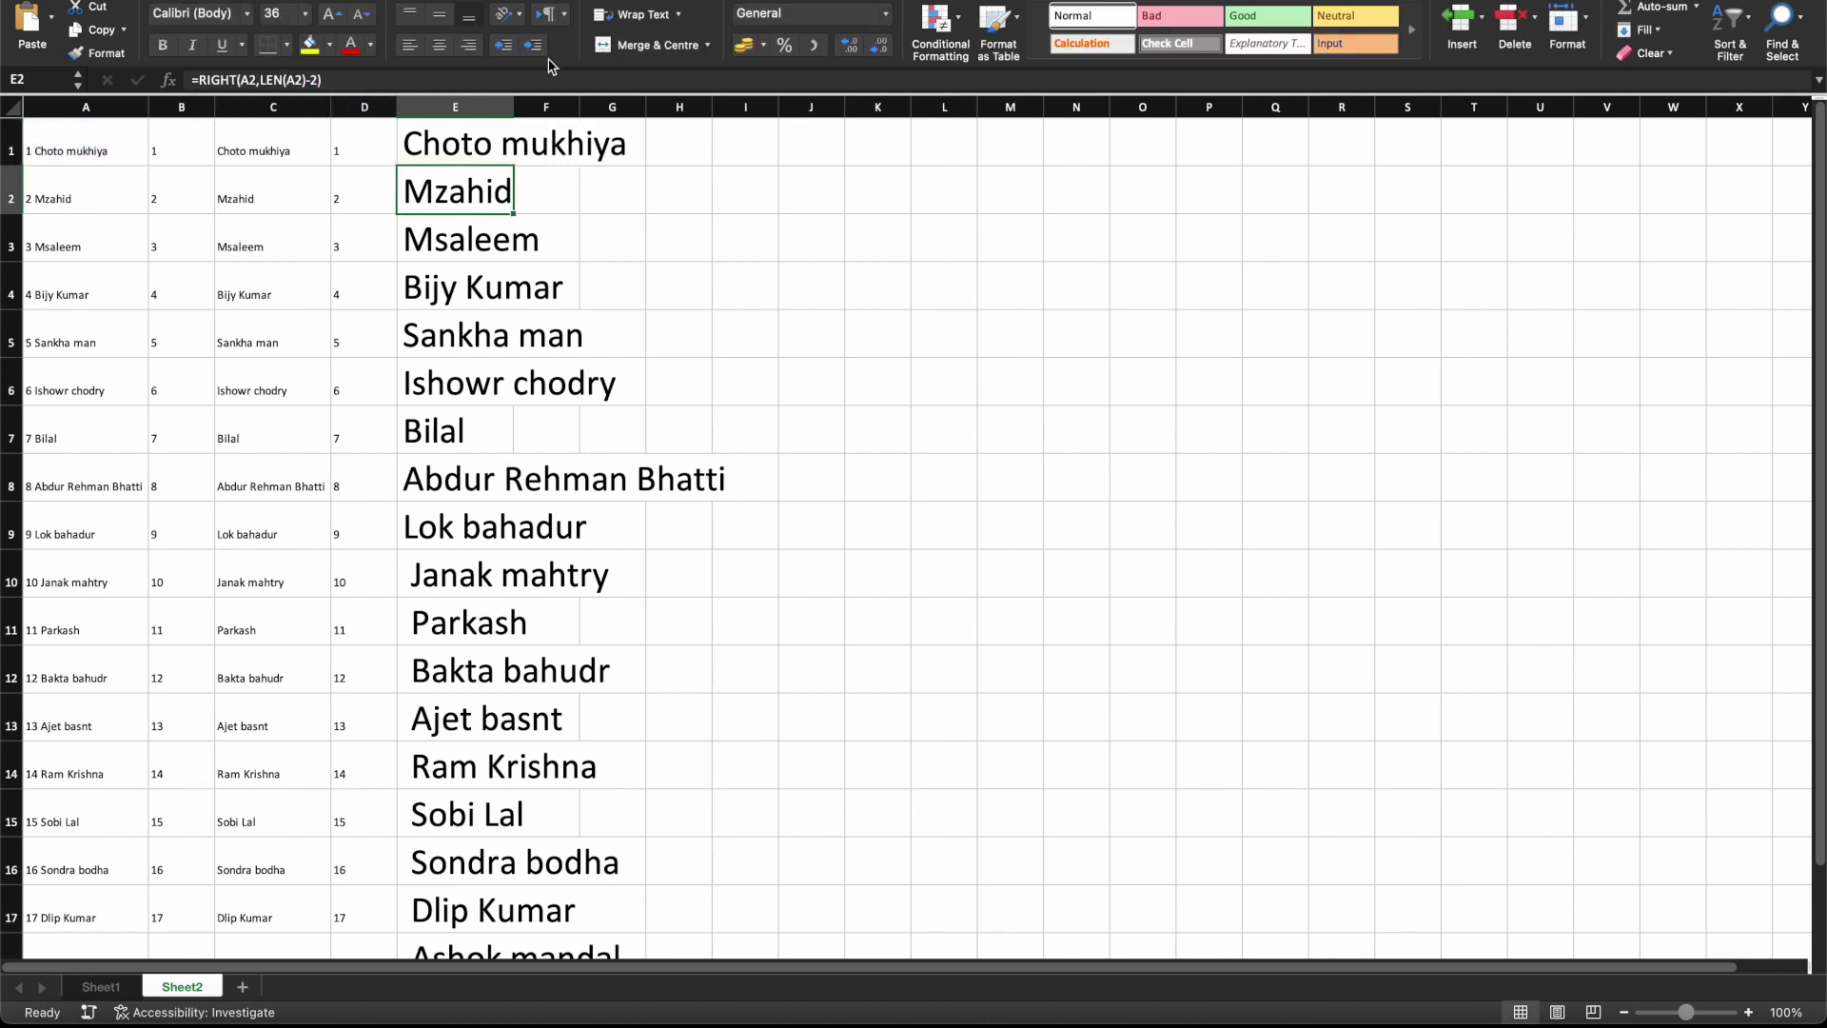
left_click(482, 138)
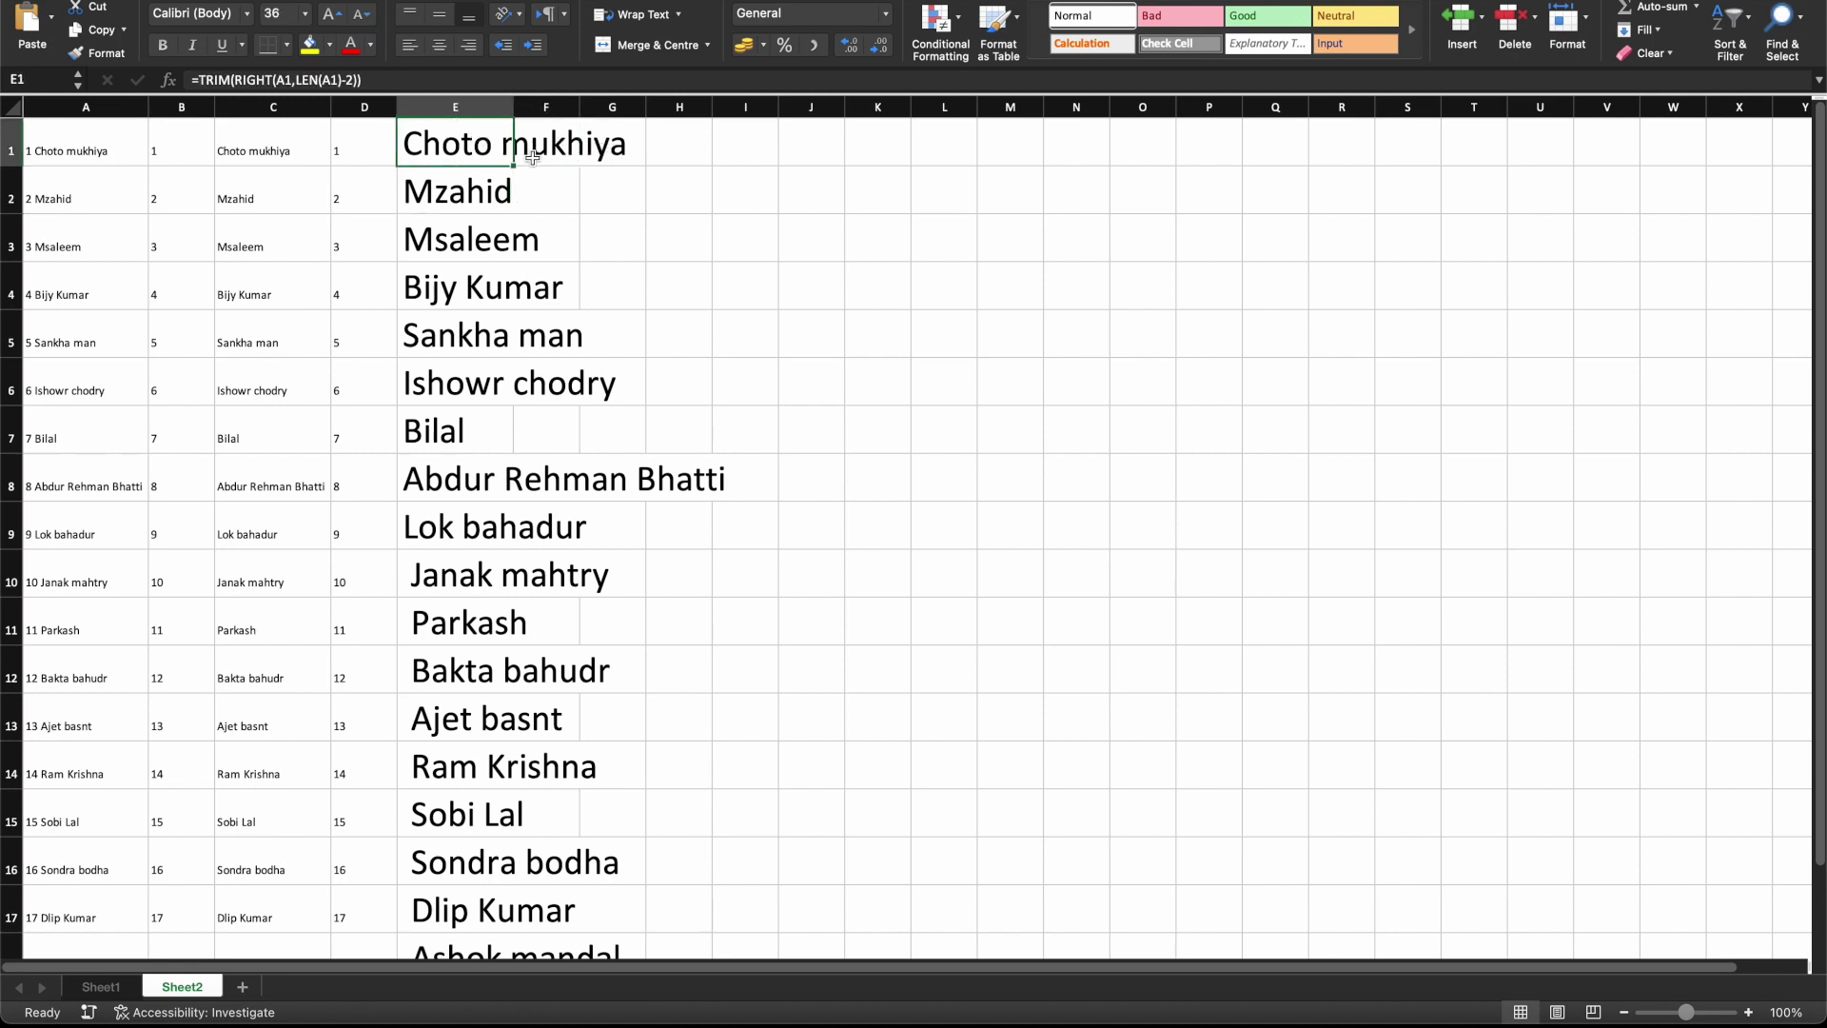
Fill E1's TRIM formula down to E20 and check E13's formula.
double_click(517, 166)
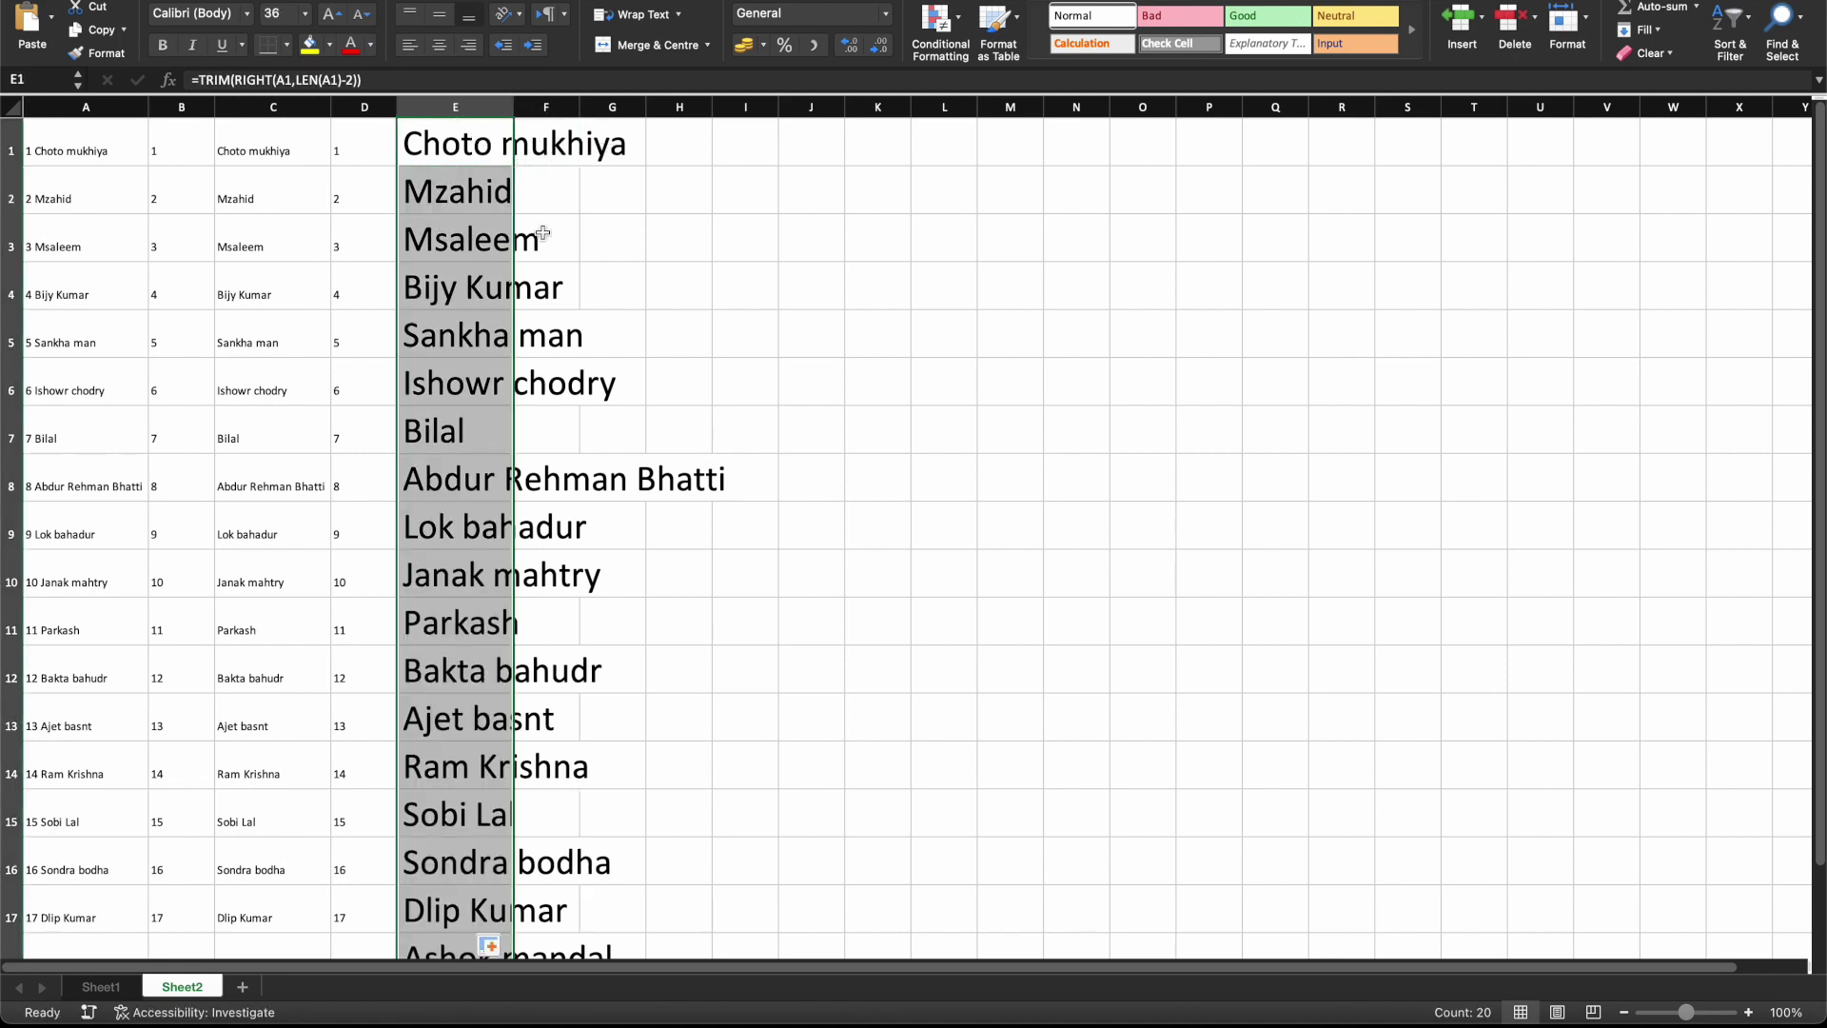
scroll(454, 469, "down", 2)
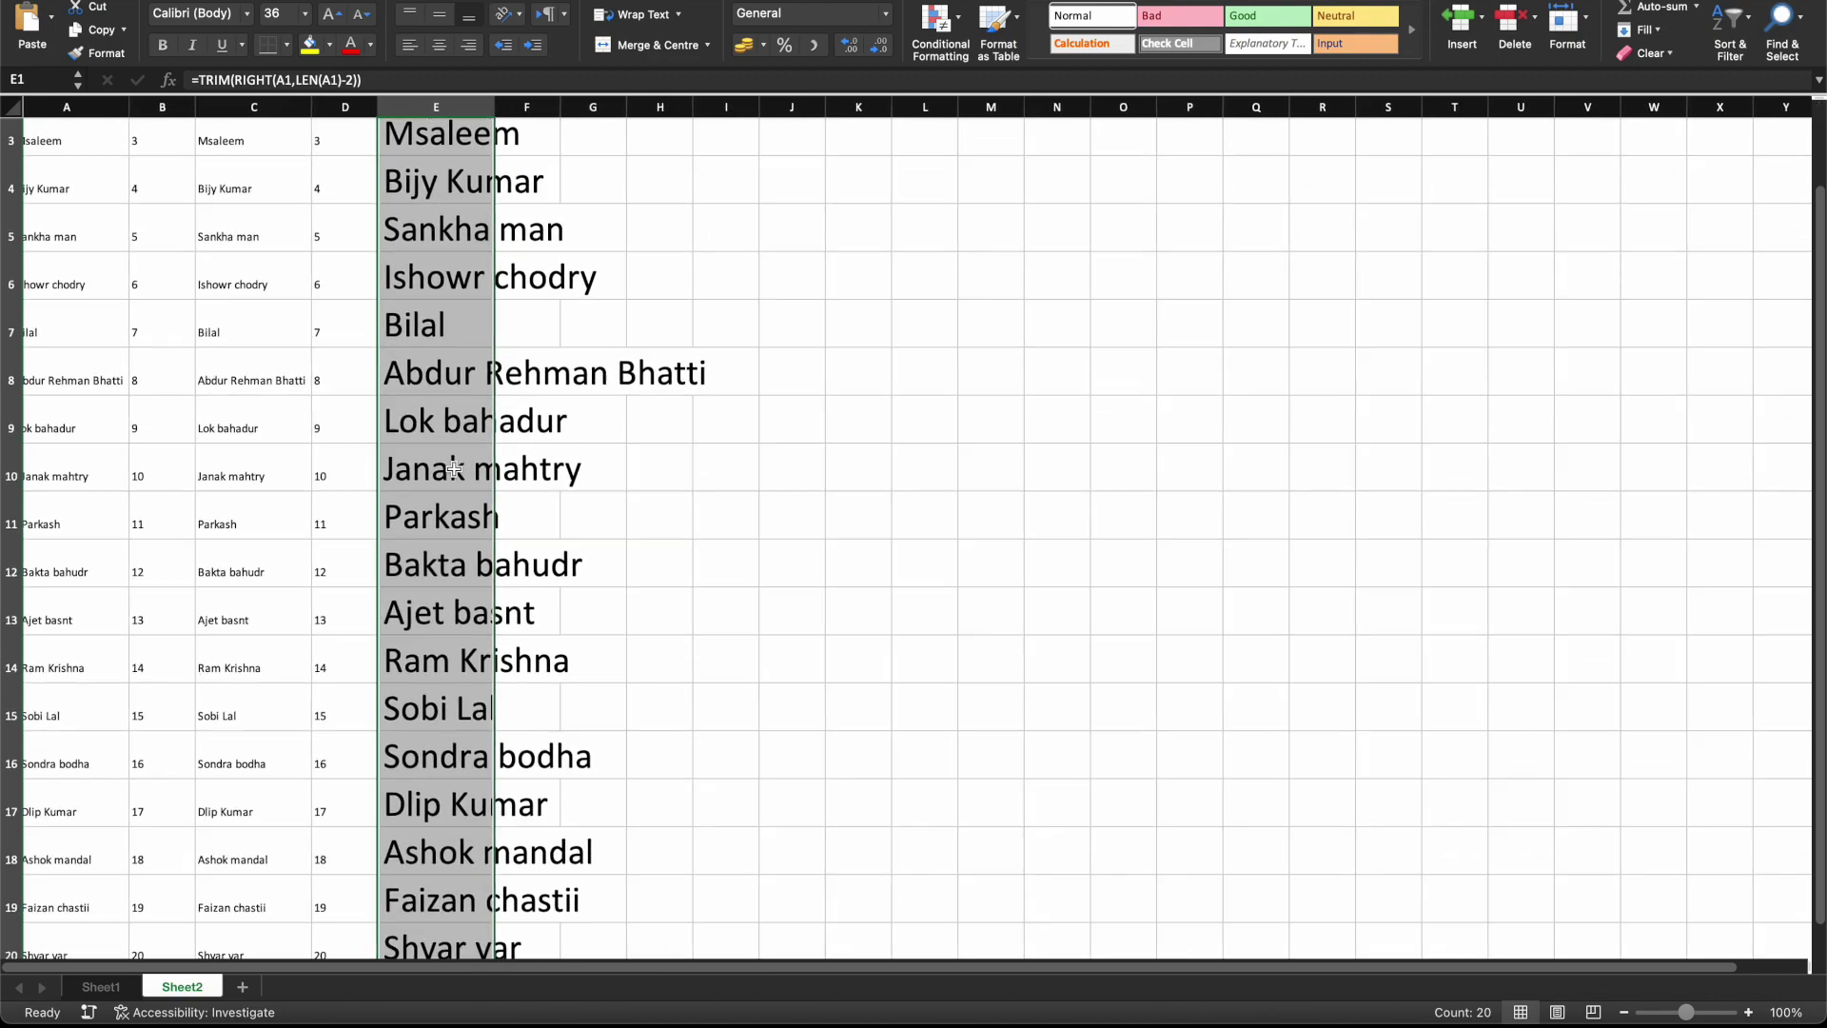
scroll(454, 468, "down", 4)
scroll(454, 469, "down", 1)
left_click(473, 397)
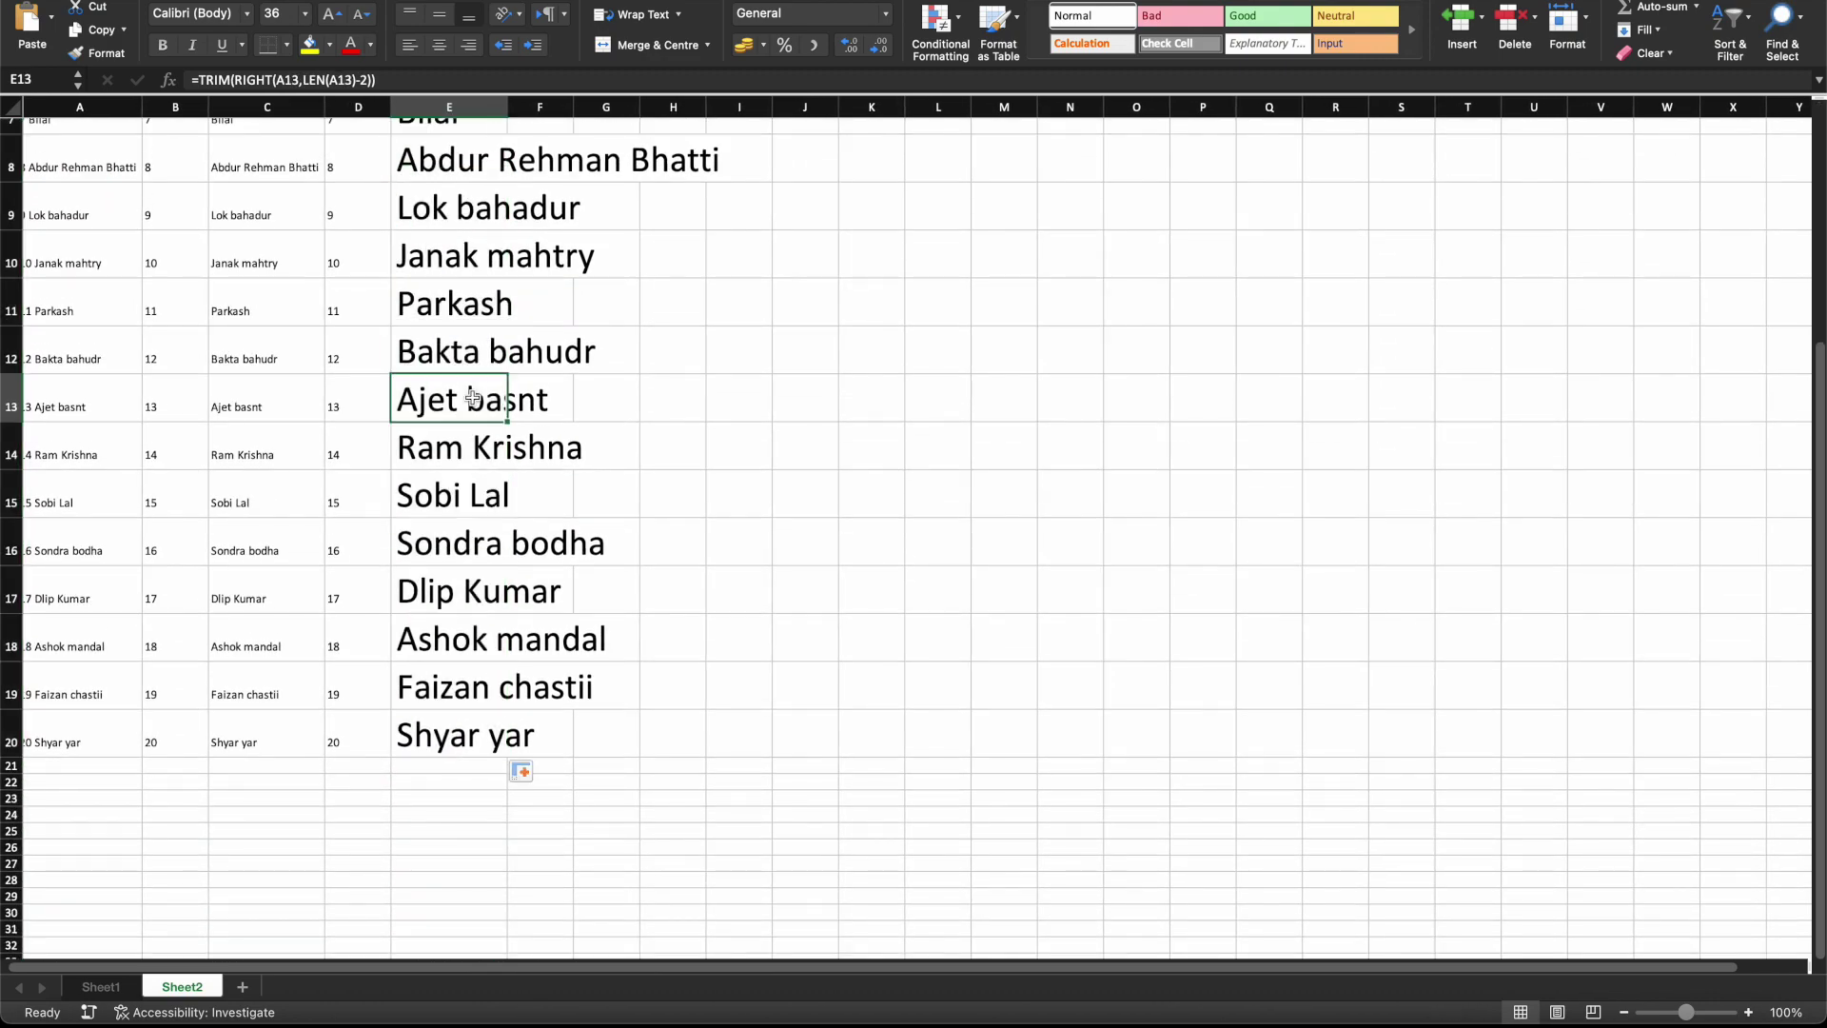
scroll(473, 380, "up", 1)
scroll(461, 586, "up", 3)
scroll(460, 586, "up", 2)
scroll(461, 586, "up", 1)
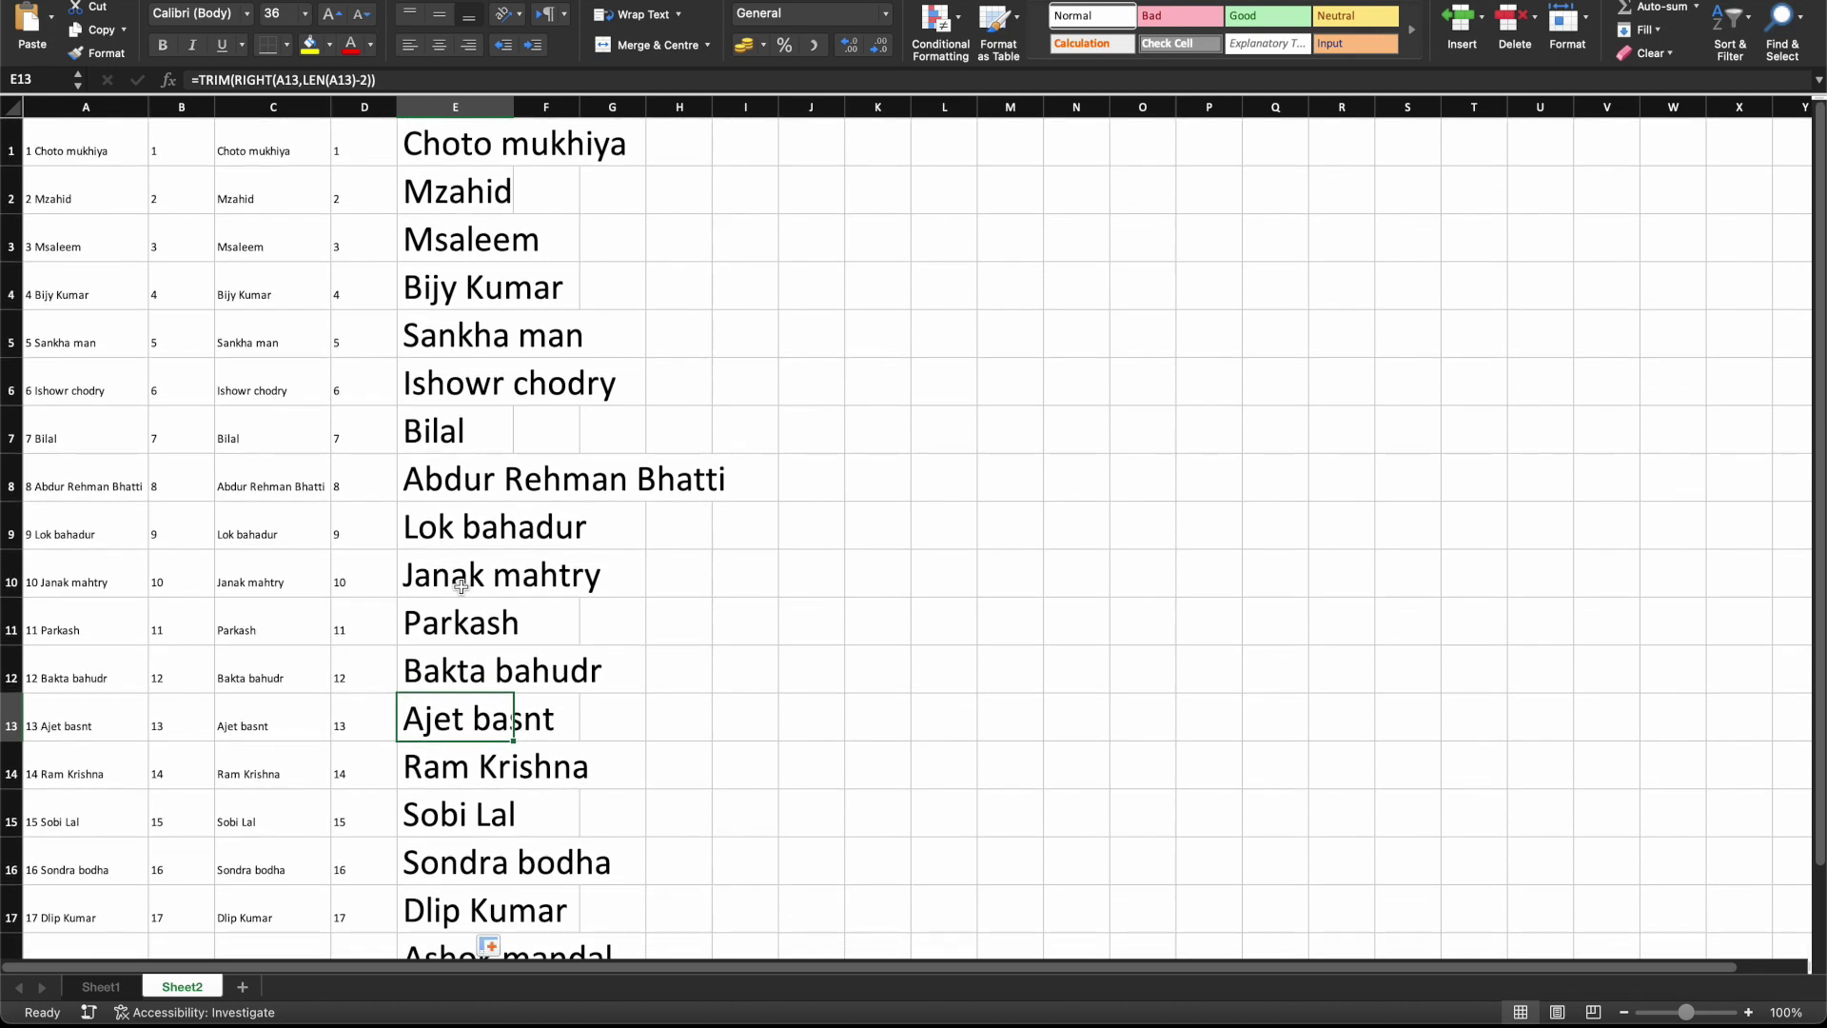
Autofit column E to the longest name, shrink E13's font, then undo the font and width changes.
double_click(516, 106)
scroll(657, 247, "down", 3)
scroll(653, 286, "down", 10)
scroll(650, 286, "up", 15)
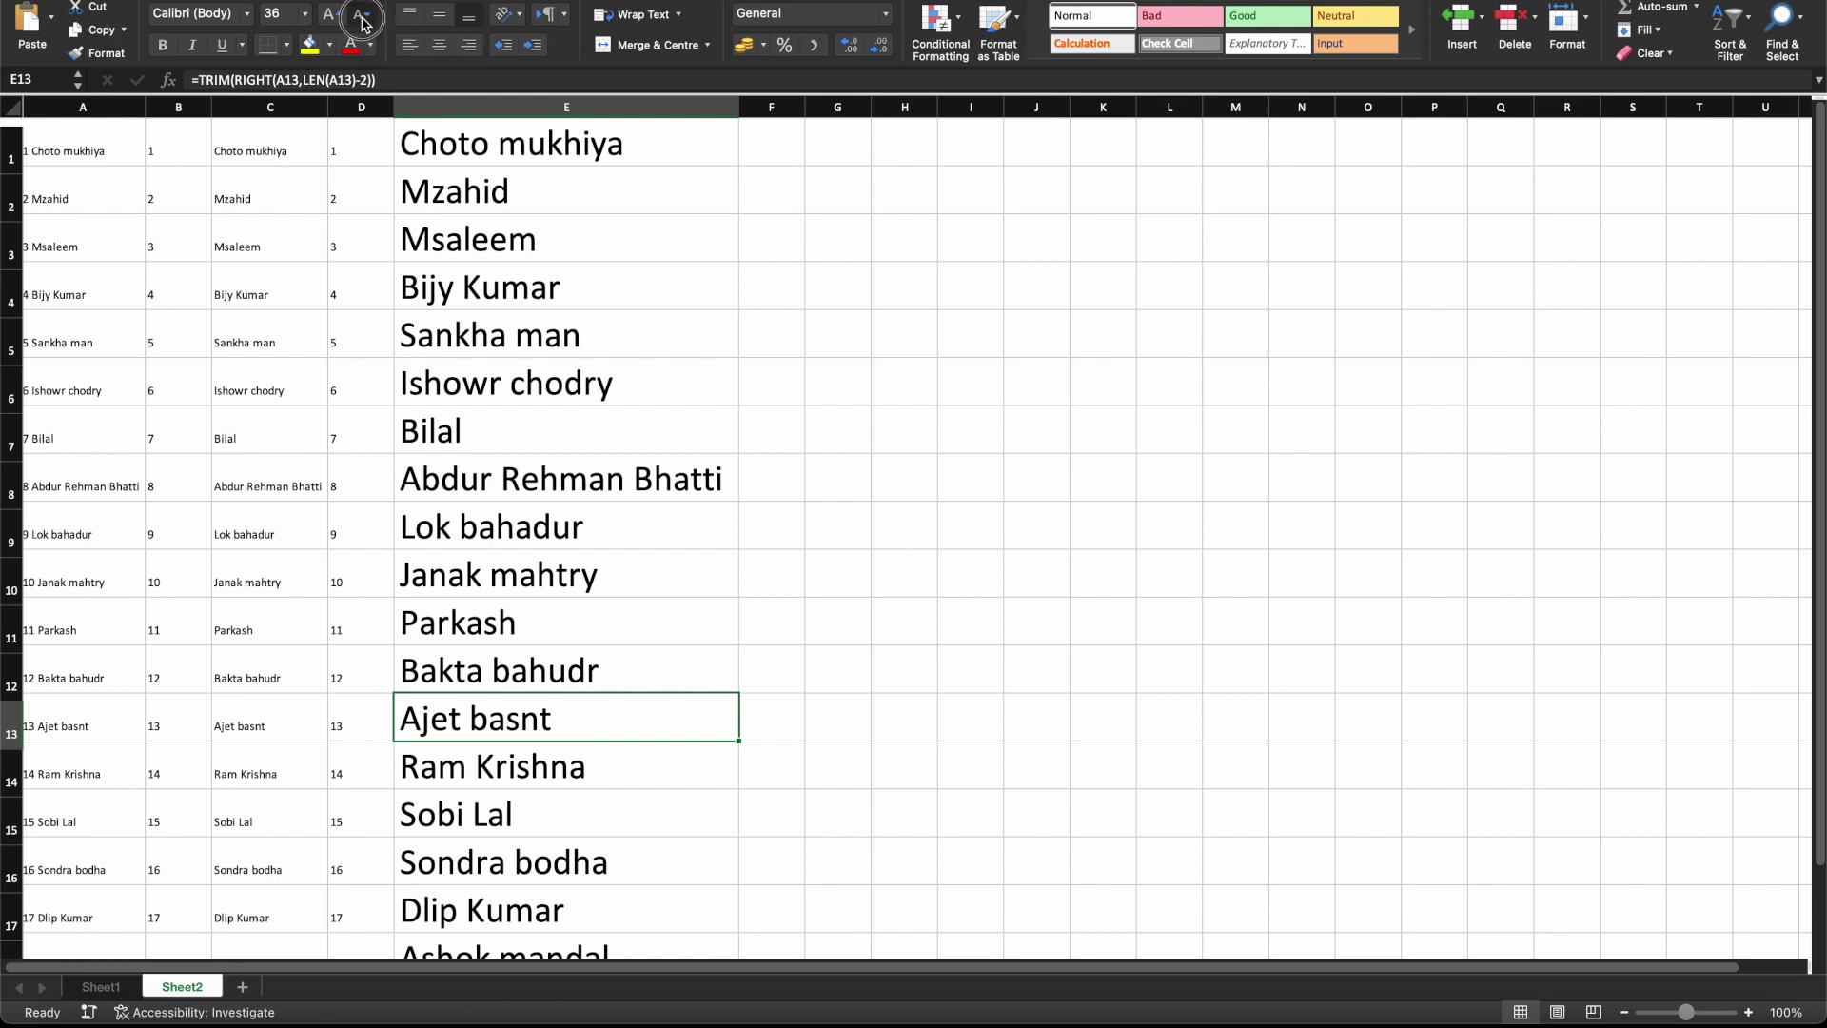
left_click(363, 21)
left_click(362, 21)
key("ctrl+z")
key("ctrl+z")
key("ctrl+z")
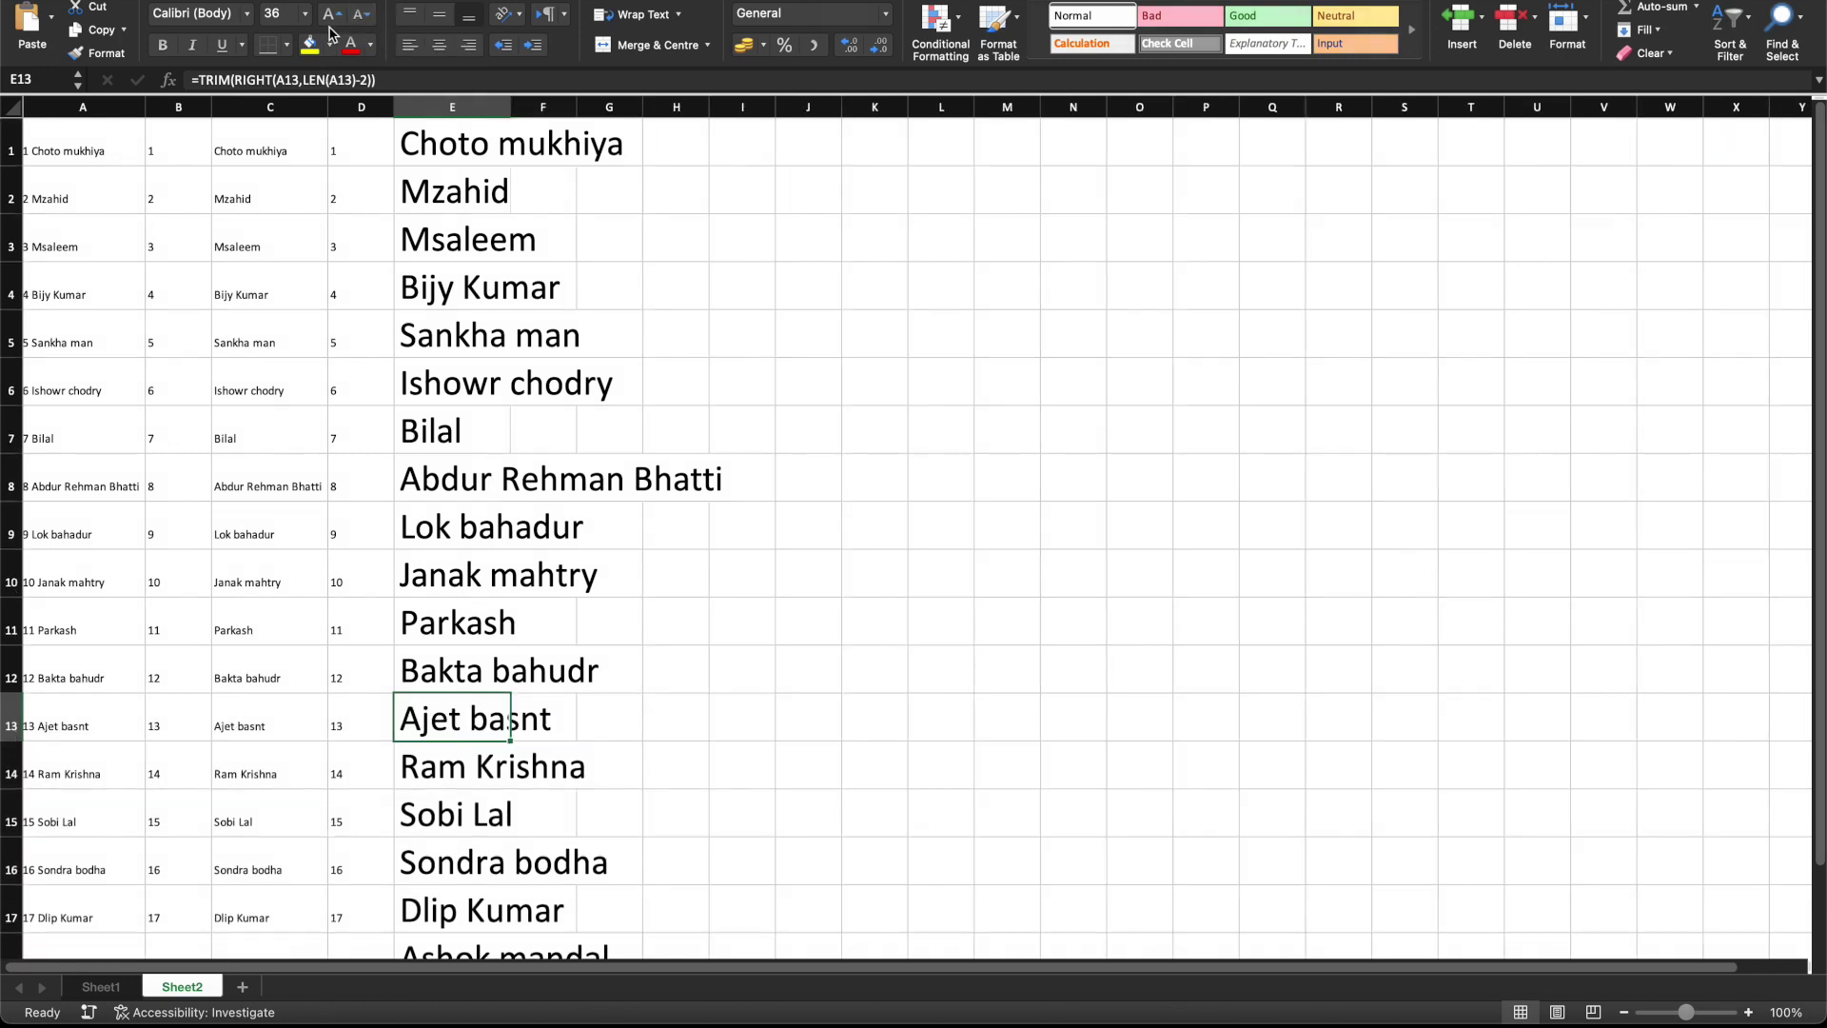